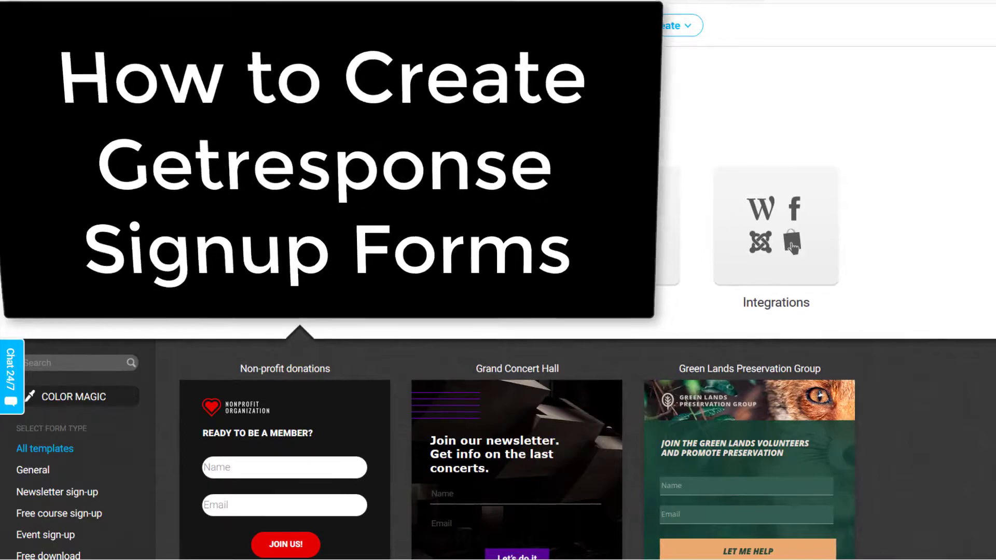
# - Start creating a new signup form and view the List Builder Wizard's template gallery
pyautogui.click(131, 278)
pyautogui.scroll(-5, 132, 275)
pyautogui.scroll(5, 137, 280)
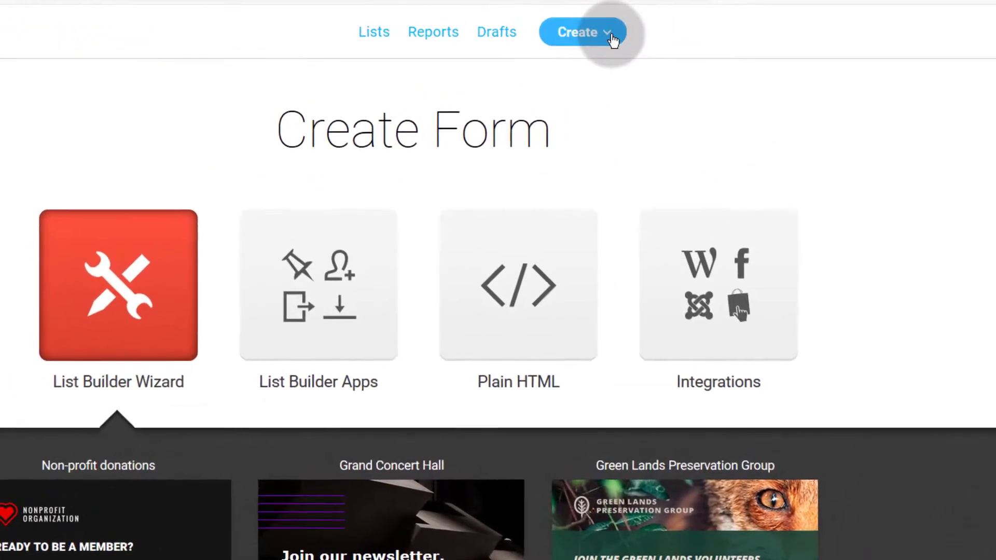
pyautogui.click(612, 37)
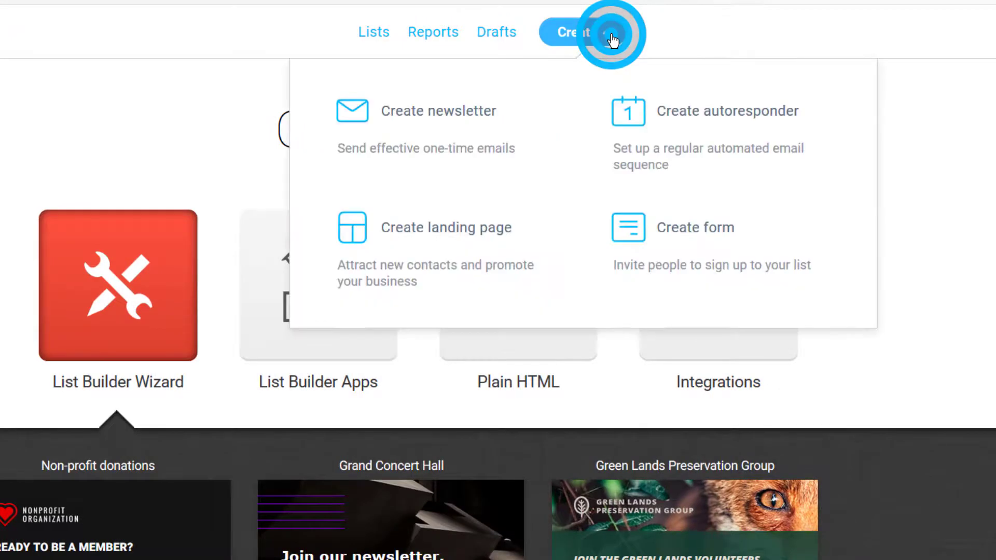
pyautogui.click(762, 255)
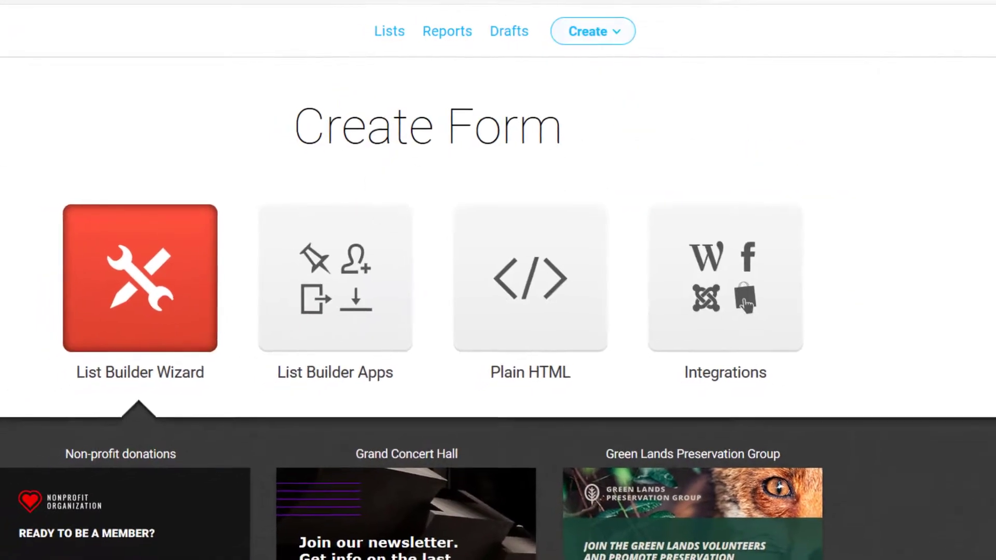
pyautogui.click(23, 308)
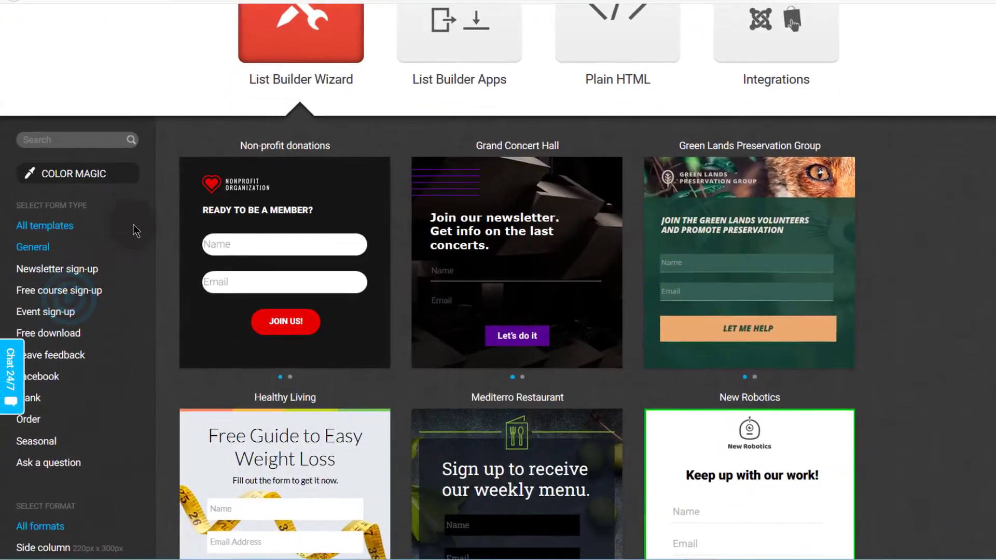
pyautogui.scroll(4, 132, 225)
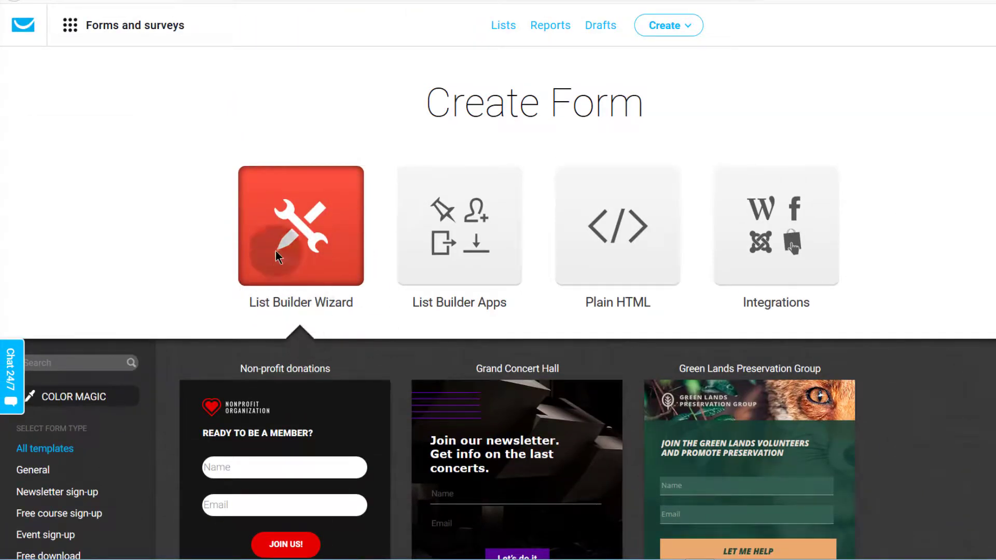
# - Filter the form templates to the Free course sign-up type and browse the designs
pyautogui.scroll(-5, 173, 348)
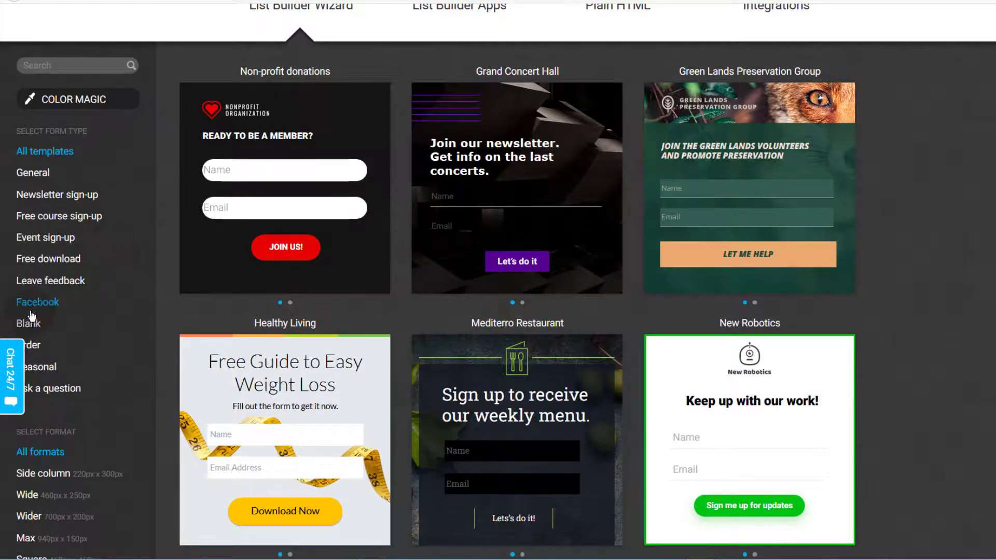
pyautogui.click(52, 217)
pyautogui.moveTo(342, 188)
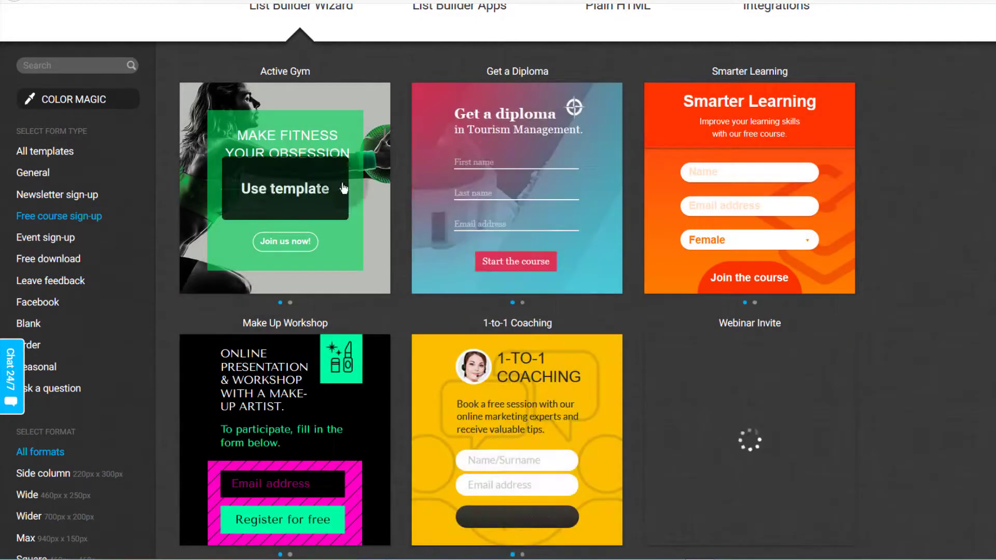
pyautogui.moveTo(576, 253)
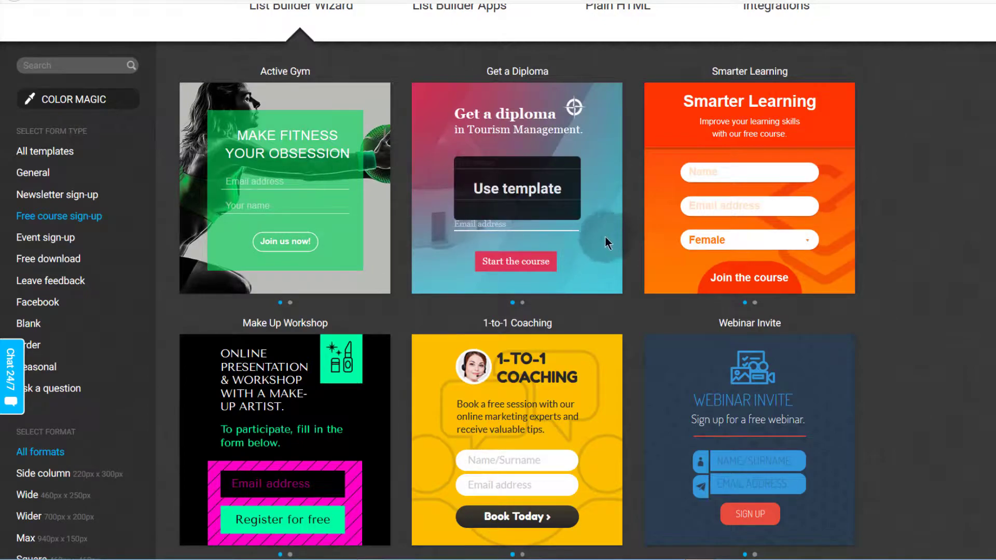
pyautogui.scroll(-3, 723, 259)
pyautogui.moveTo(280, 293)
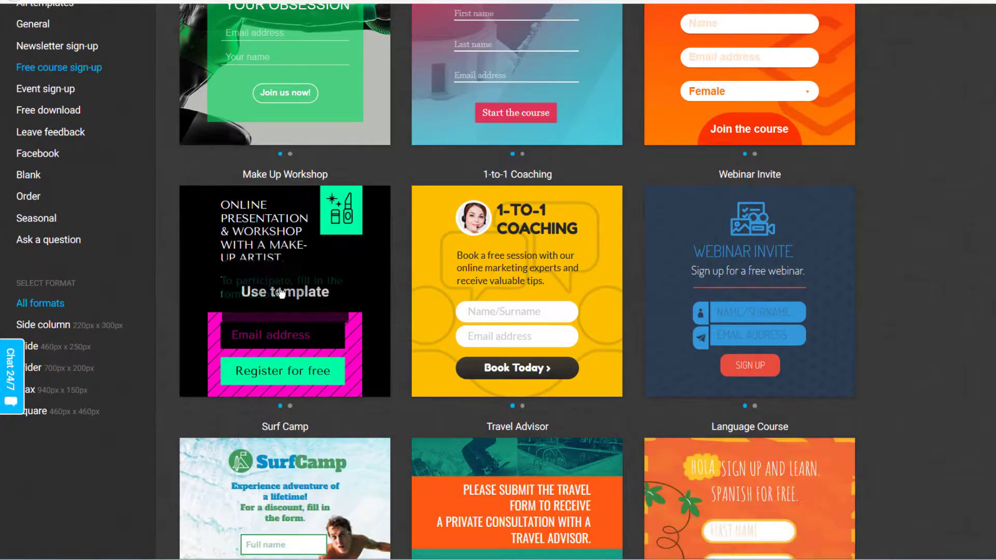
pyautogui.moveTo(526, 324)
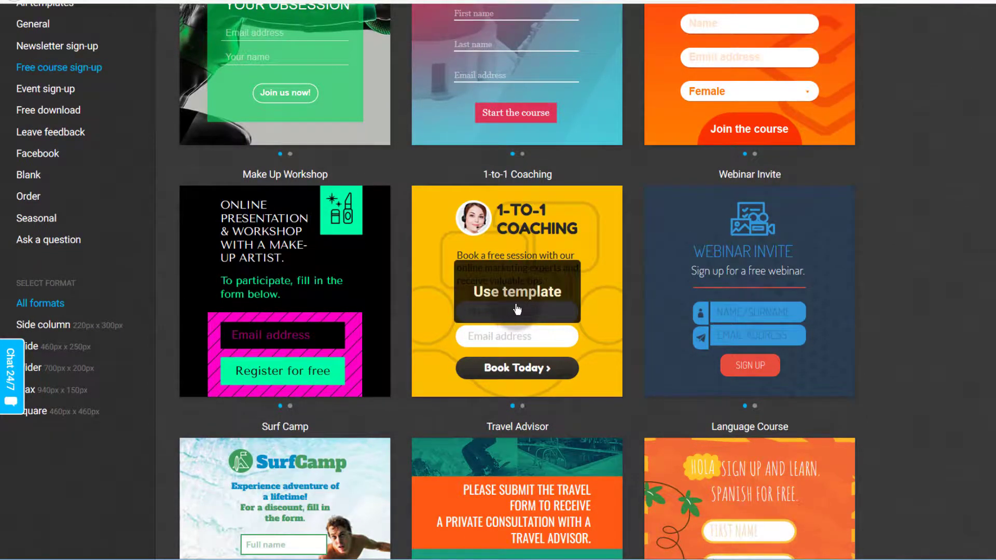
pyautogui.scroll(-4, 517, 309)
pyautogui.scroll(-3, 513, 322)
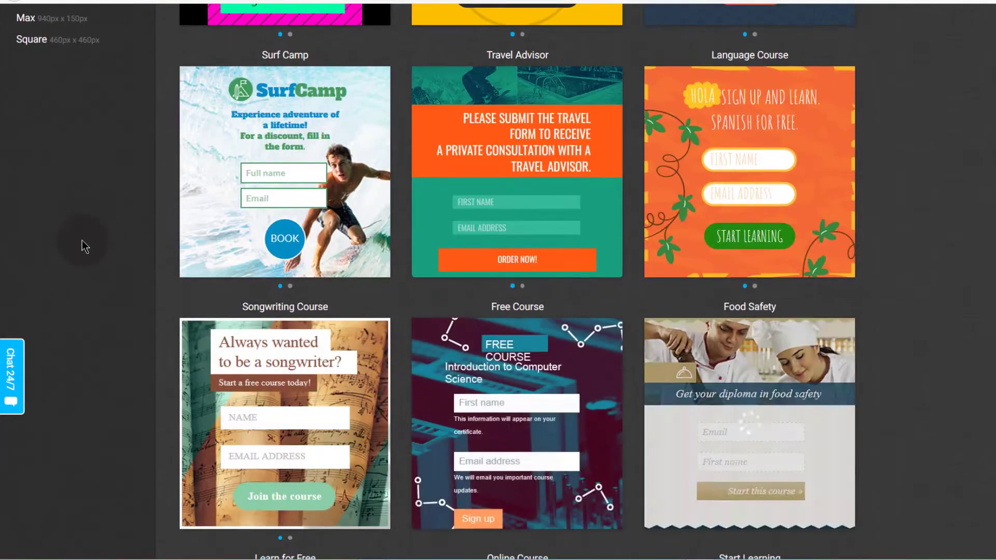
pyautogui.scroll(4, 80, 240)
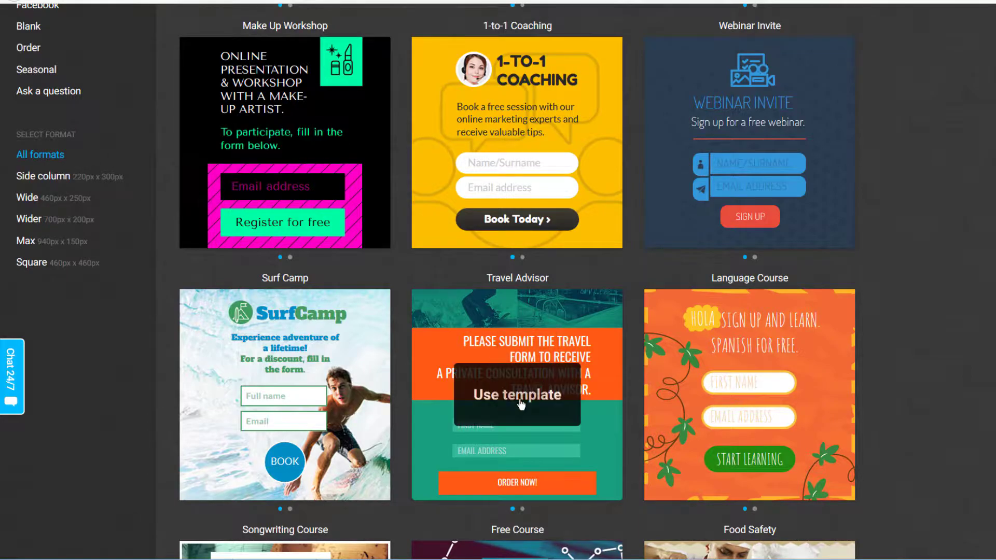
pyautogui.scroll(2, 247, 225)
pyautogui.scroll(2, 247, 225)
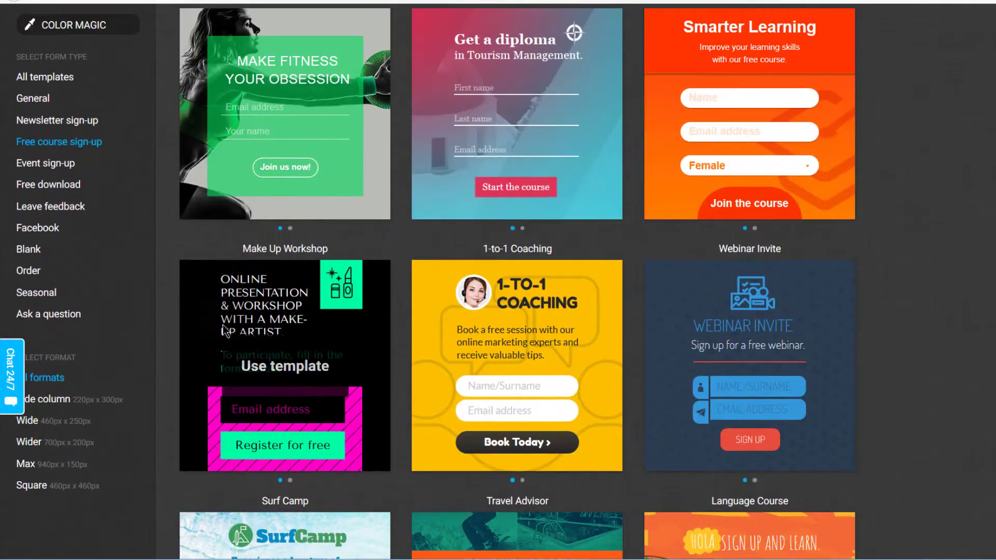
# - Show the free course templates in the Side column format, 220px x 300px, and look through them
pyautogui.scroll(-4, 145, 322)
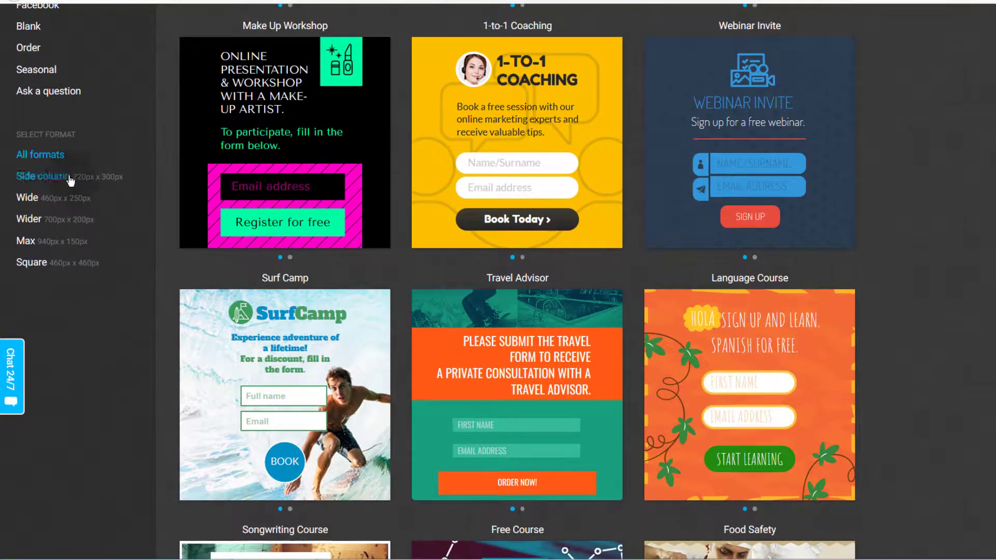
pyautogui.click(57, 182)
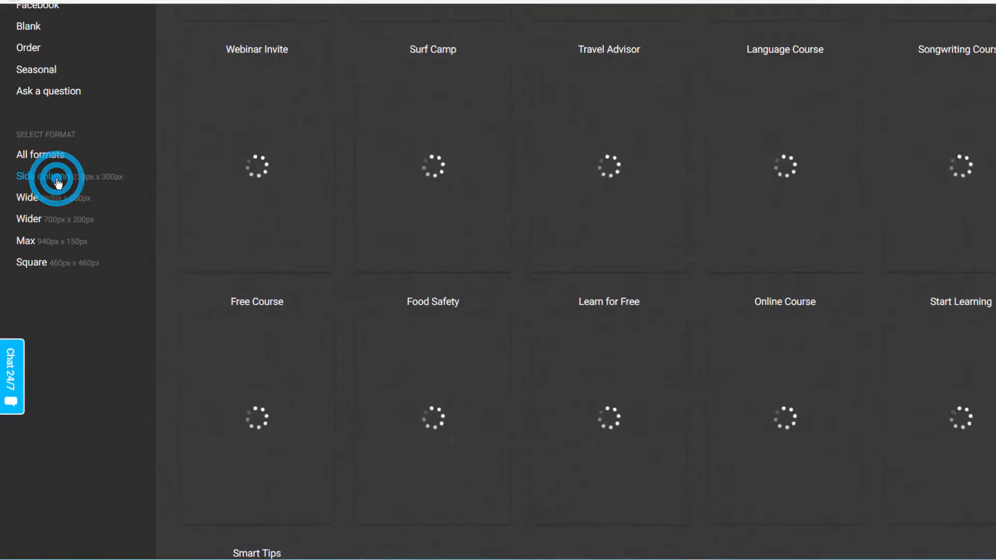
pyautogui.scroll(3, 172, 274)
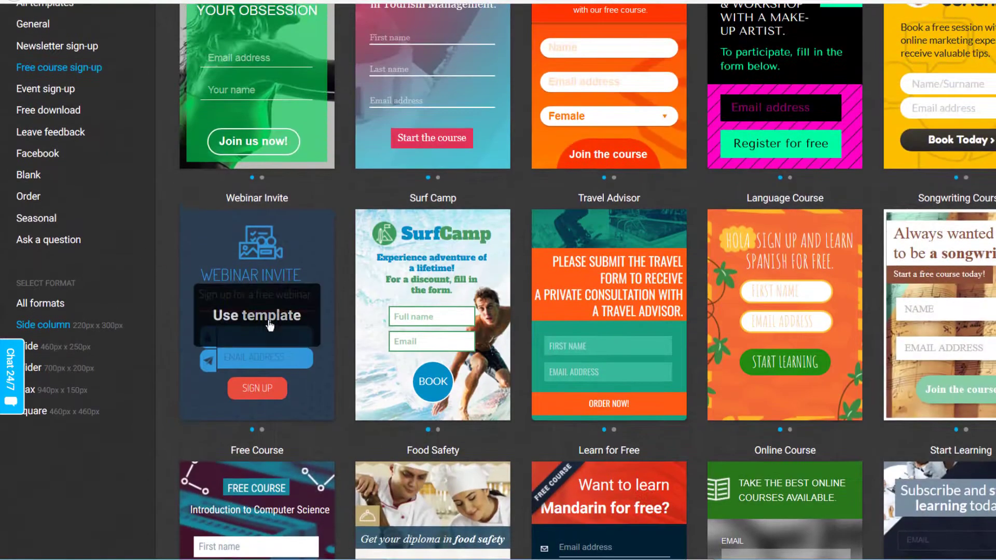
pyautogui.scroll(2, 422, 358)
pyautogui.scroll(1, 422, 357)
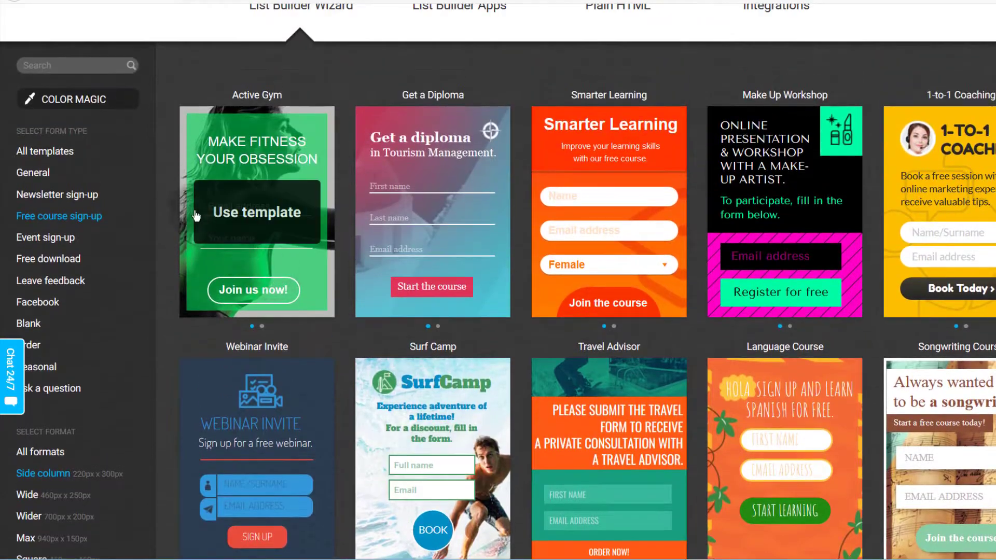
# - Show the free course templates in the Max format, 940px x 150px, and browse the banner designs
pyautogui.scroll(-6, 164, 313)
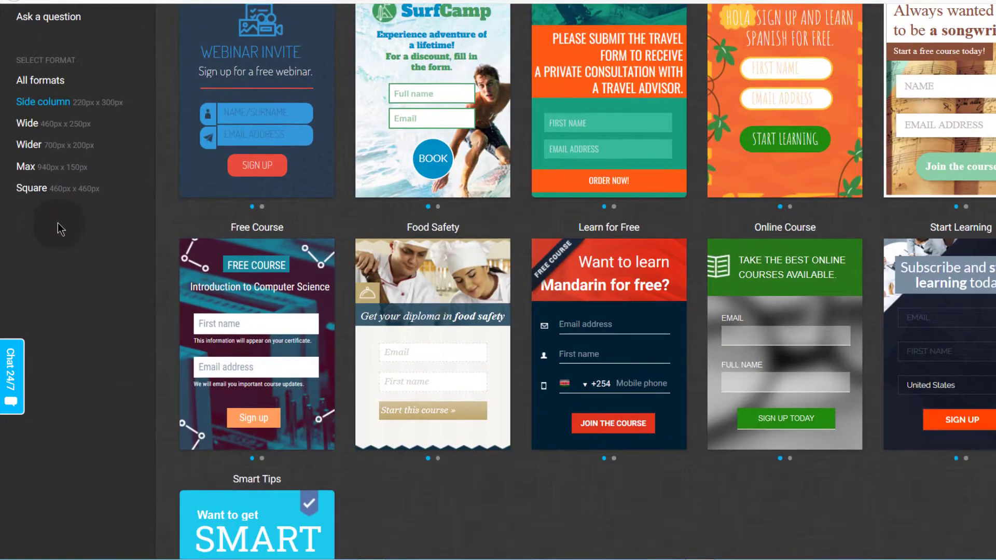
pyautogui.click(50, 170)
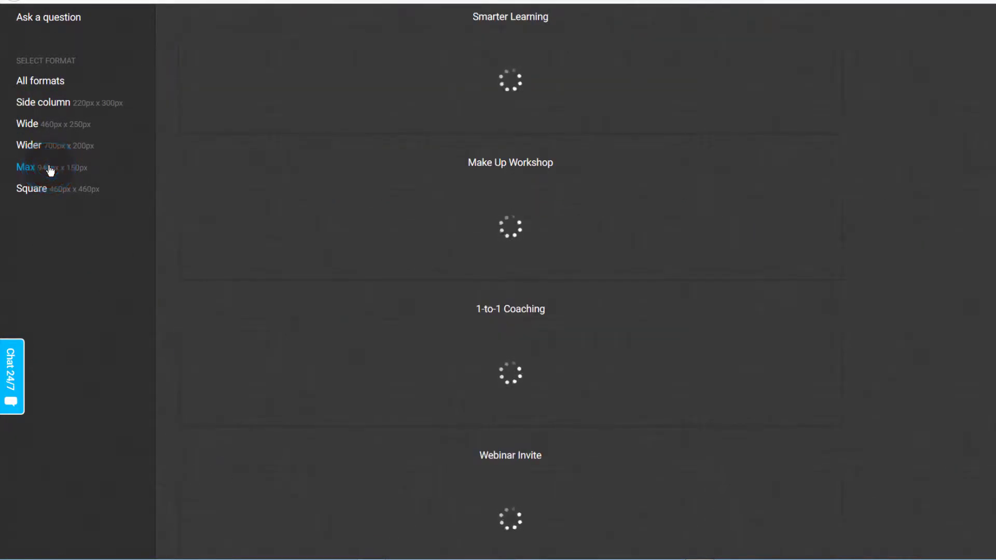
pyautogui.moveTo(508, 235)
pyautogui.scroll(10, 452, 299)
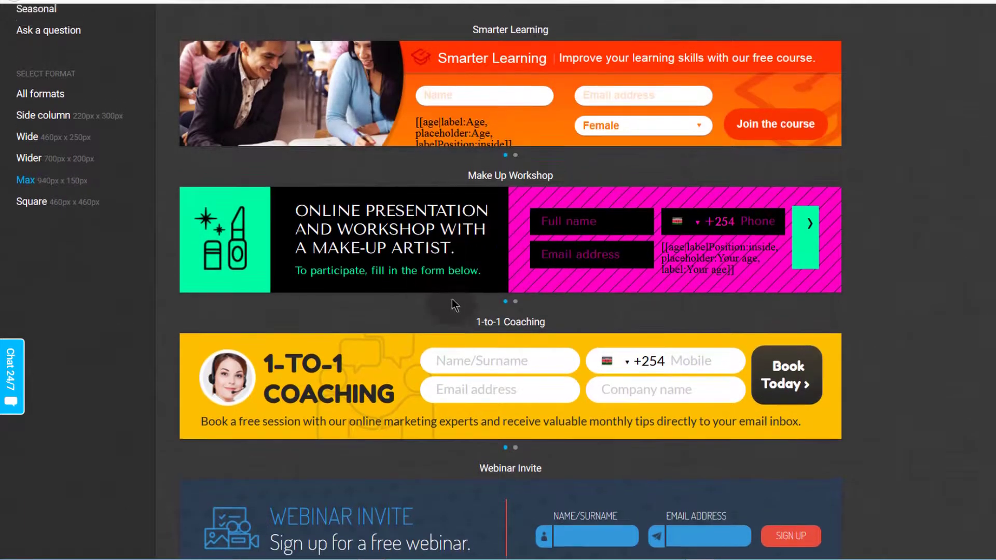
pyautogui.scroll(-4, 451, 301)
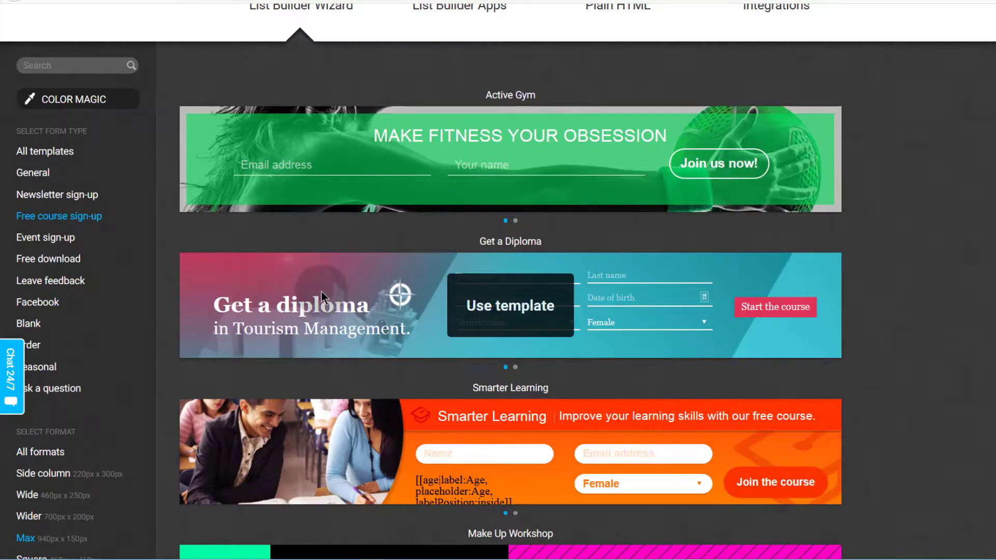
pyautogui.scroll(-3, 306, 311)
pyautogui.scroll(-4, 564, 339)
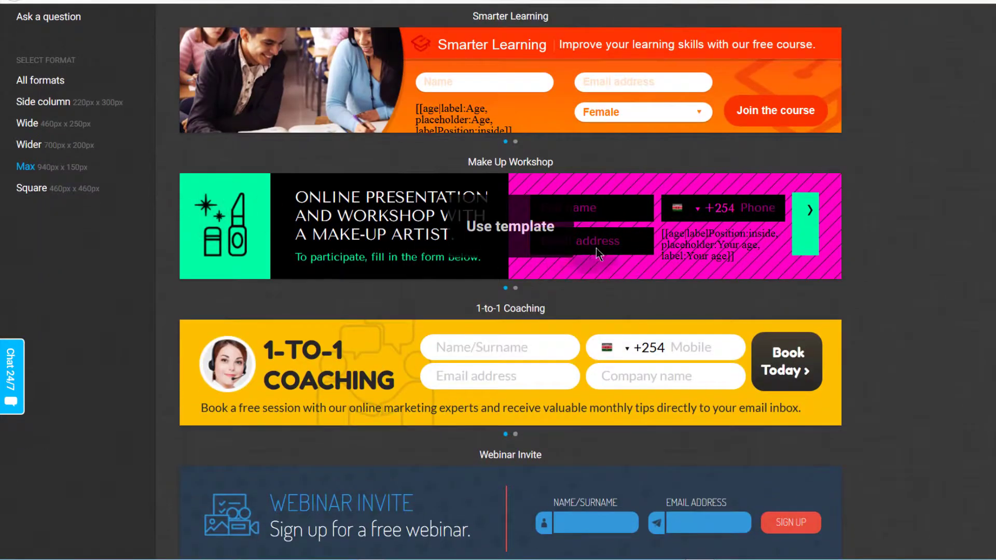
pyautogui.scroll(-5, 346, 376)
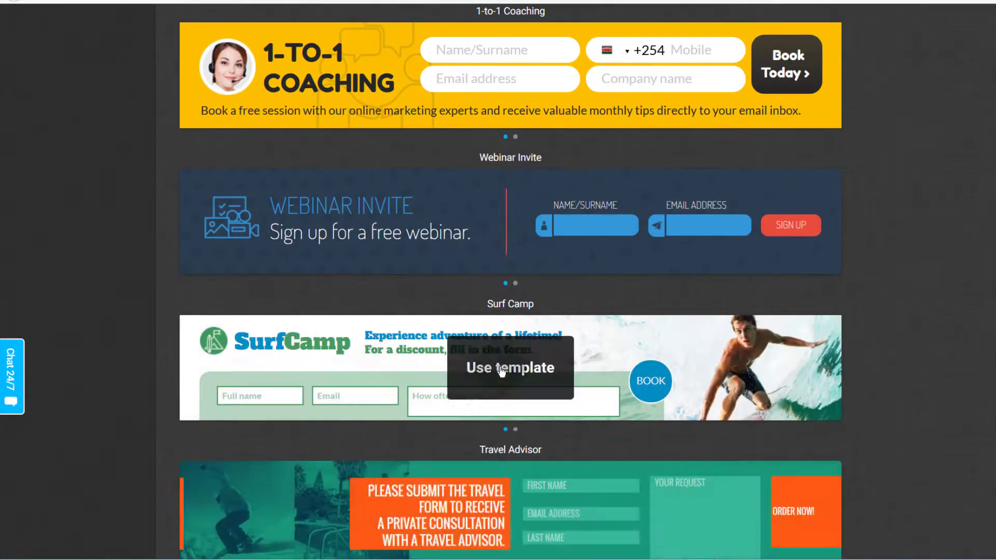
pyautogui.scroll(-4, 444, 373)
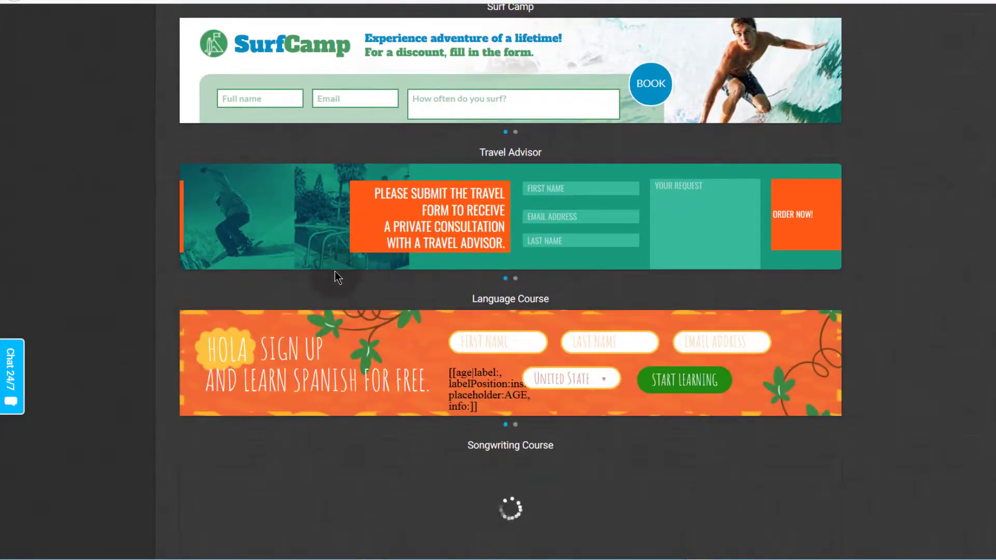
pyautogui.scroll(11, 334, 269)
pyautogui.scroll(5, 334, 269)
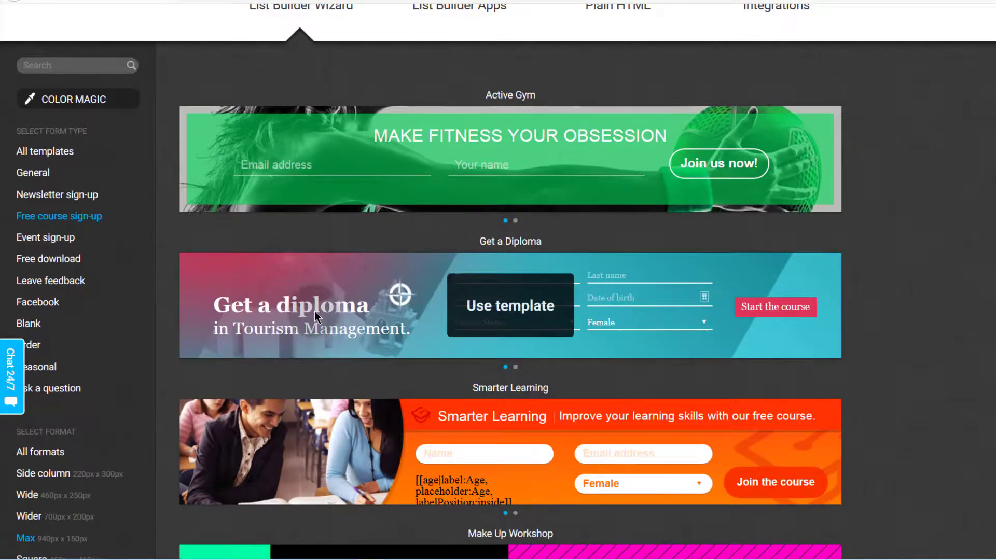
pyautogui.scroll(-7, 314, 311)
pyautogui.scroll(7, 314, 313)
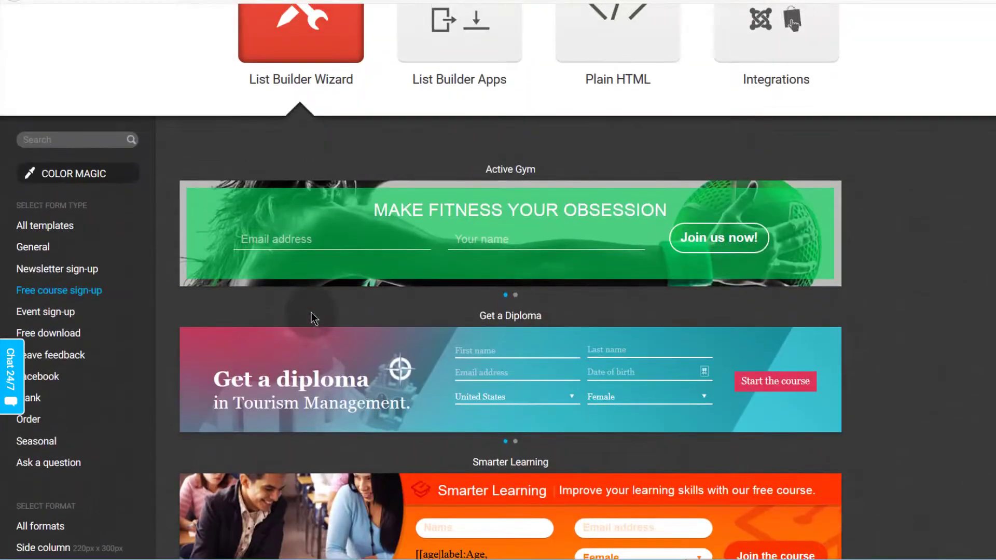
# - Filter the templates to the Square format, 460px x 460px, and use the Start Learning template
pyautogui.scroll(-5, 314, 318)
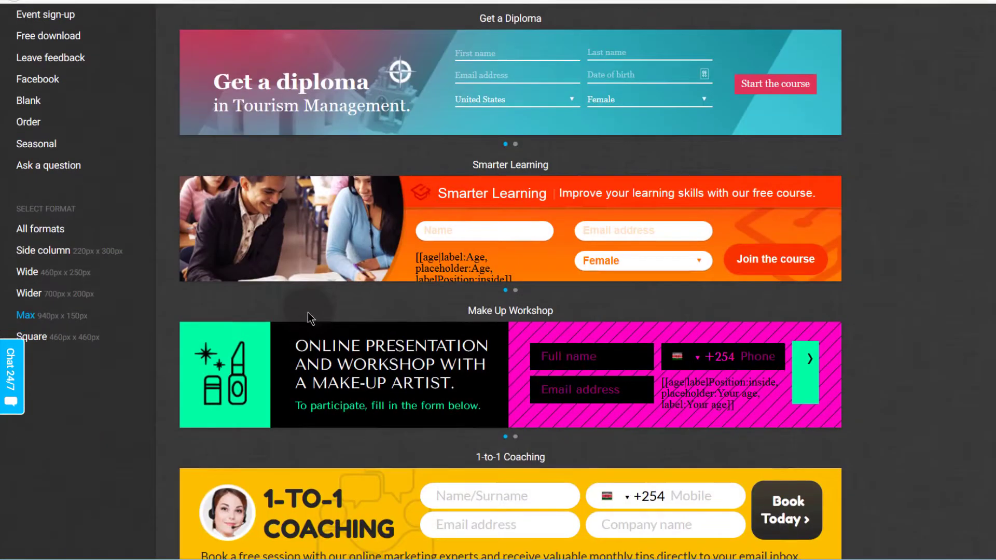
pyautogui.click(64, 340)
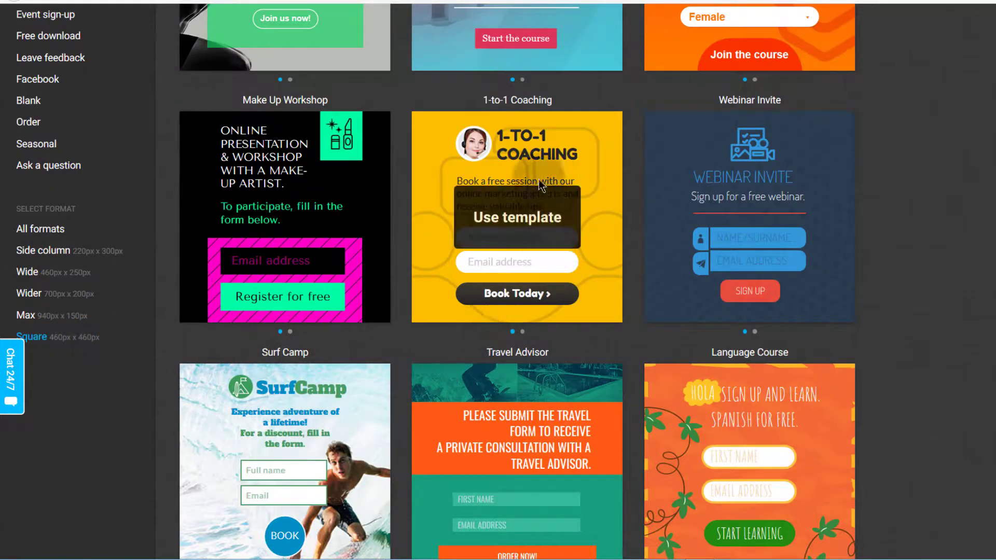
pyautogui.scroll(5, 399, 379)
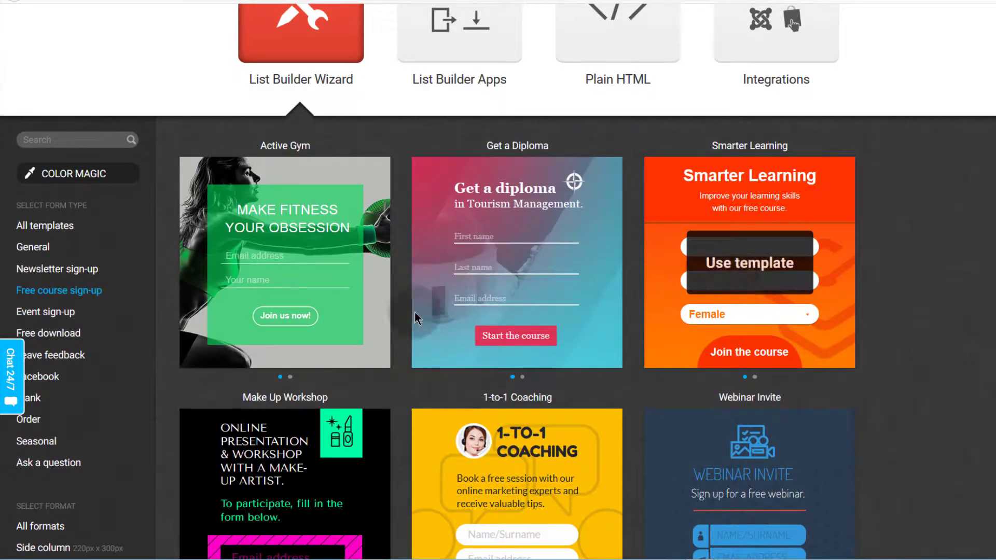
pyautogui.scroll(-3, 415, 317)
pyautogui.scroll(-3, 547, 384)
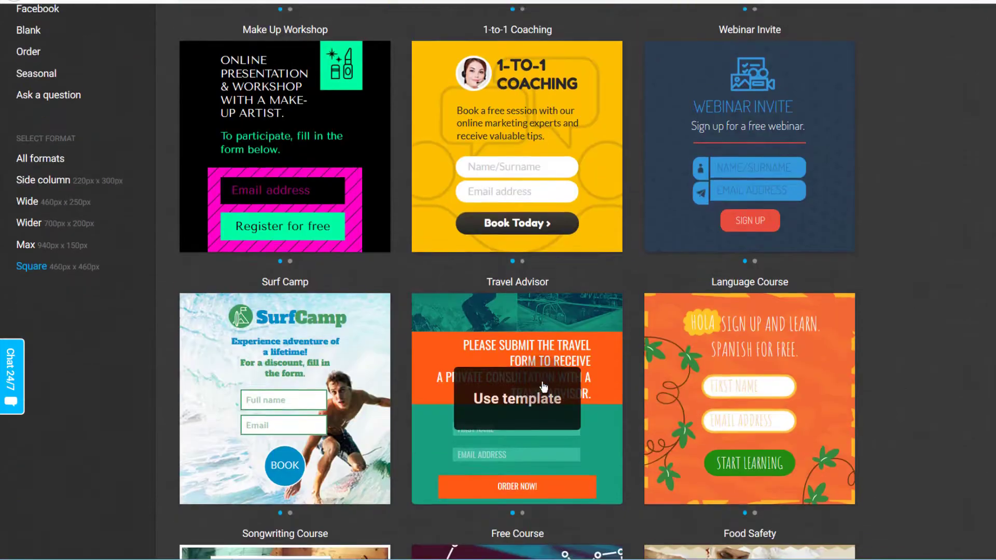
pyautogui.scroll(-10, 485, 404)
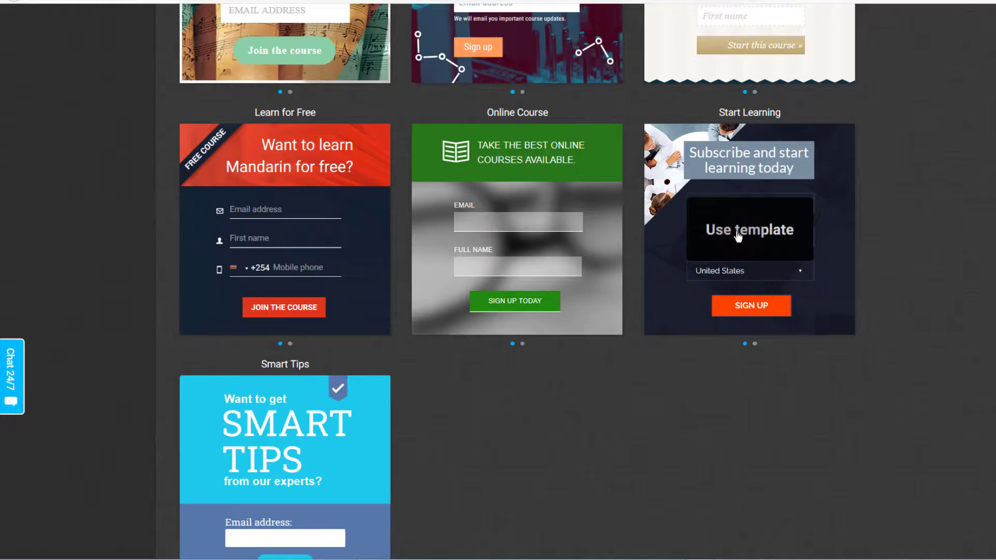
pyautogui.click(736, 236)
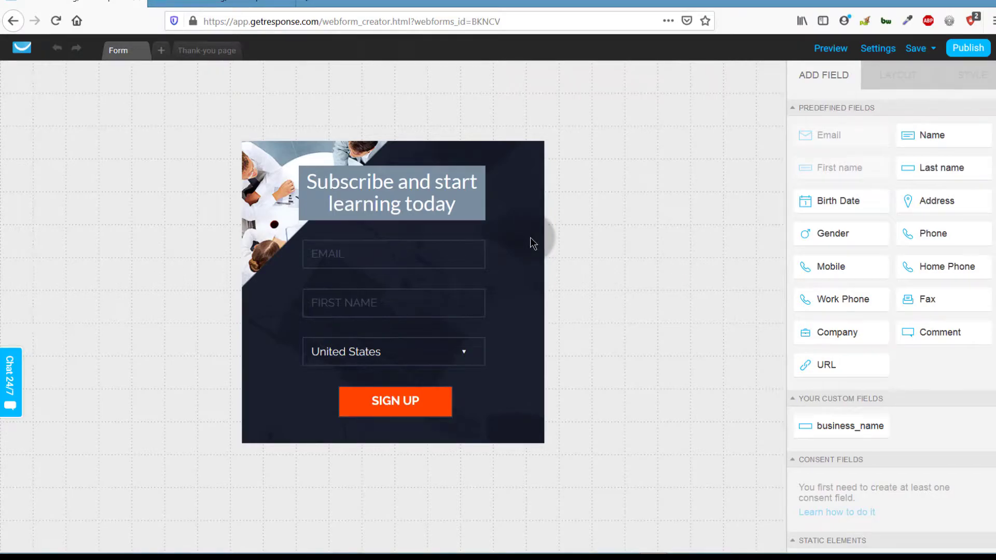
# - Select the form's email field, first name field and country dropdown one after another to inspect them
pyautogui.click(362, 251)
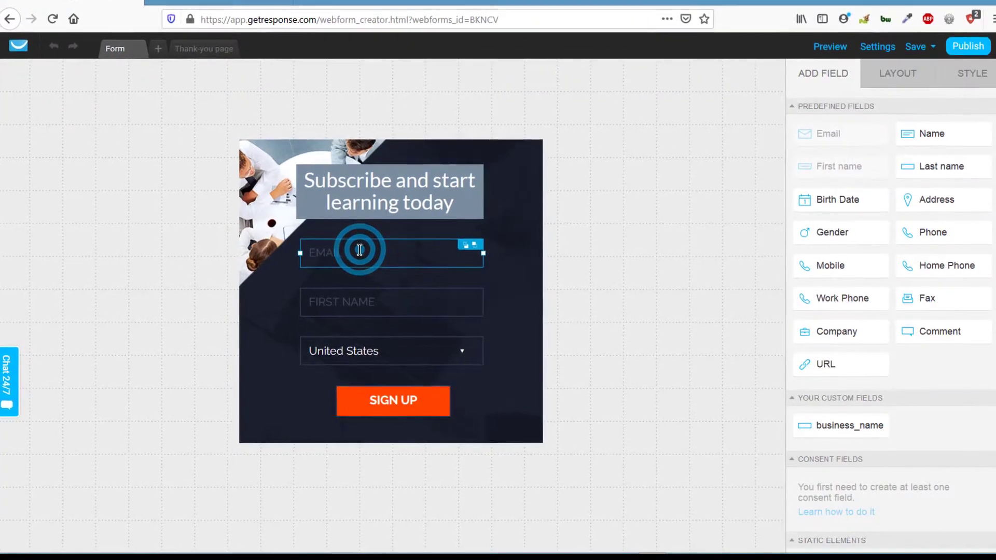
pyautogui.click(348, 302)
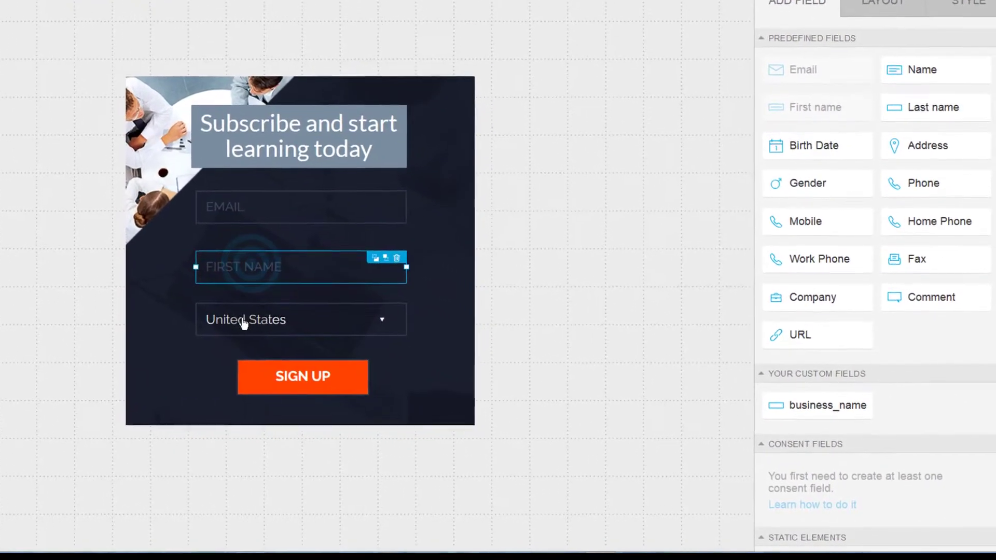
pyautogui.click(244, 320)
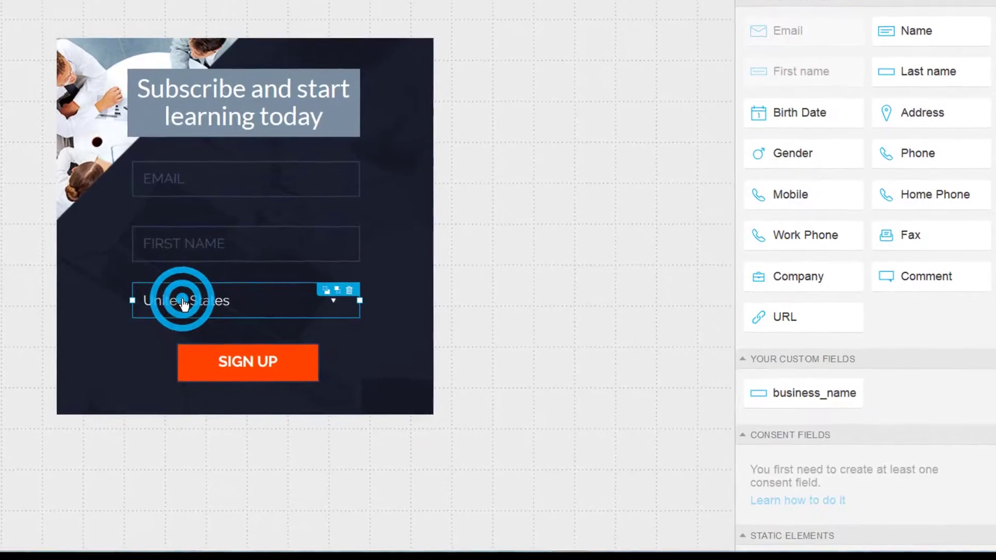
# - Change the font of the form's heading to Alfa Slab One
pyautogui.click(178, 84)
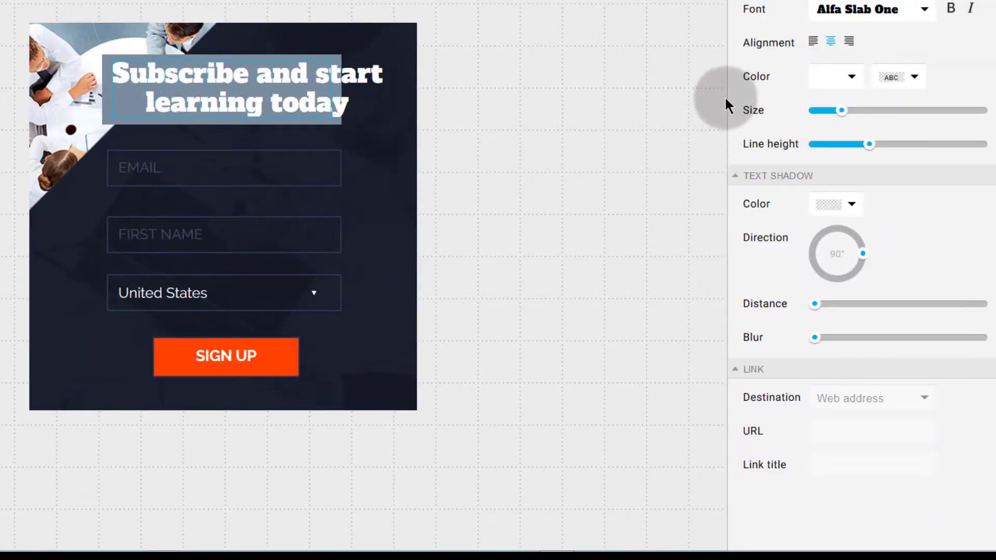
pyautogui.click(149, 74)
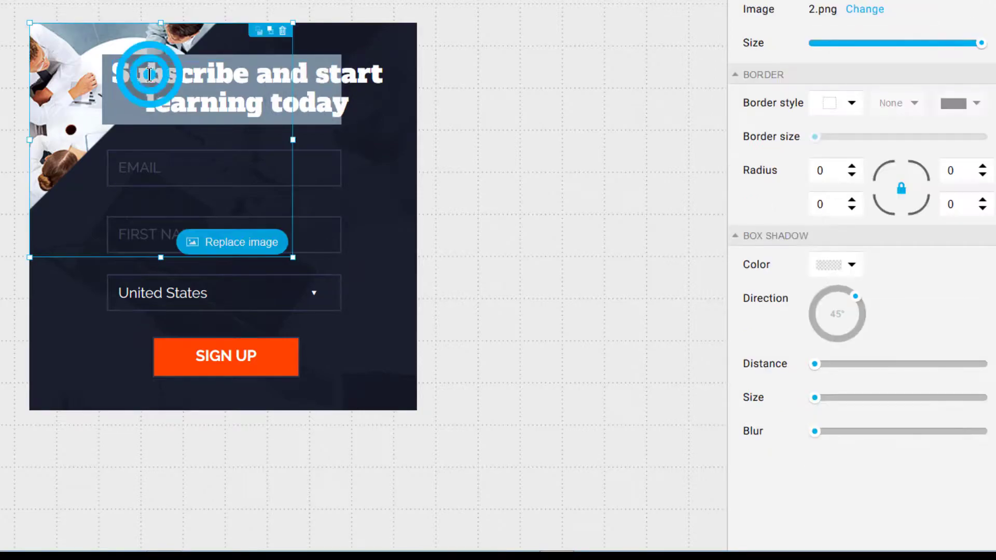
# - Replace the heading text with "Learning how to Edit Audio with Audacity"
pyautogui.click(177, 76)
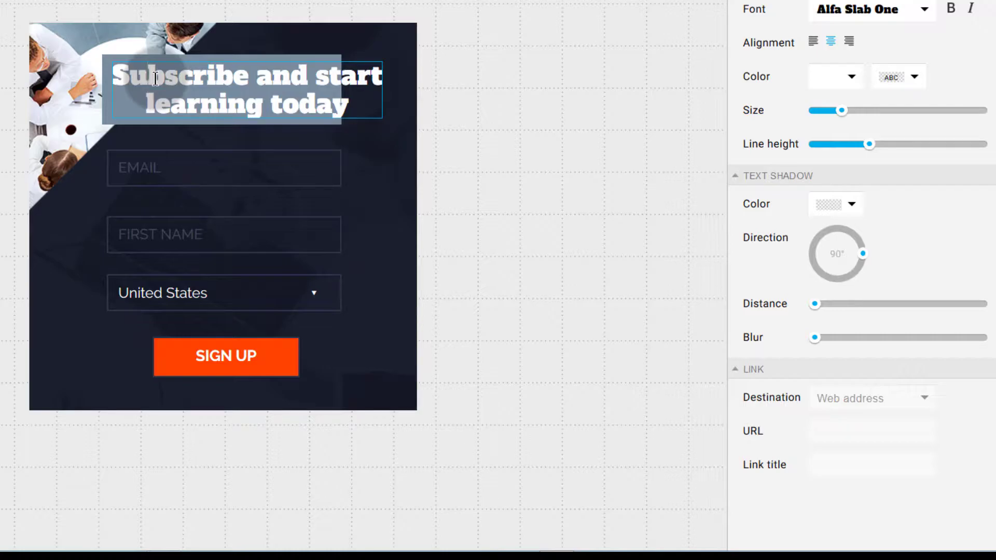
pyautogui.press('BackSpace')
pyautogui.press('BackSpace')
pyautogui.press('BackSpace')
pyautogui.press('BackSpace')
pyautogui.press('BackSpace')
pyautogui.press('BackSpace')
pyautogui.press('BackSpace')
pyautogui.press('BackSpace')
pyautogui.press('BackSpace')
pyautogui.press('BackSpace')
pyautogui.press('BackSpace')
pyautogui.press('BackSpace')
pyautogui.press('BackSpace')
pyautogui.press('BackSpace')
pyautogui.press('BackSpace')
pyautogui.press('BackSpace')
pyautogui.press('BackSpace')
pyautogui.press('BackSpace')
pyautogui.press('BackSpace')
pyautogui.press('BackSpace')
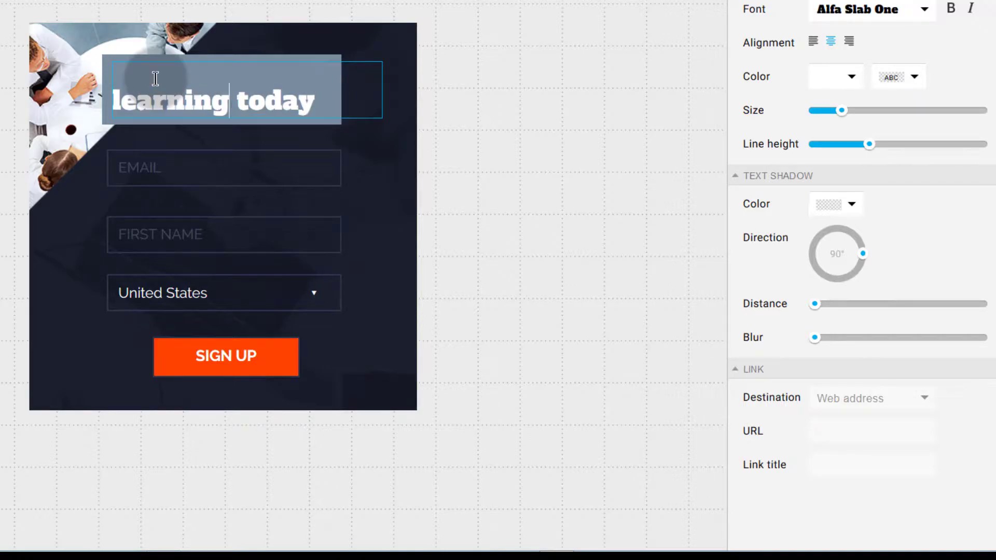
pyautogui.press('Delete')
pyautogui.write('L')
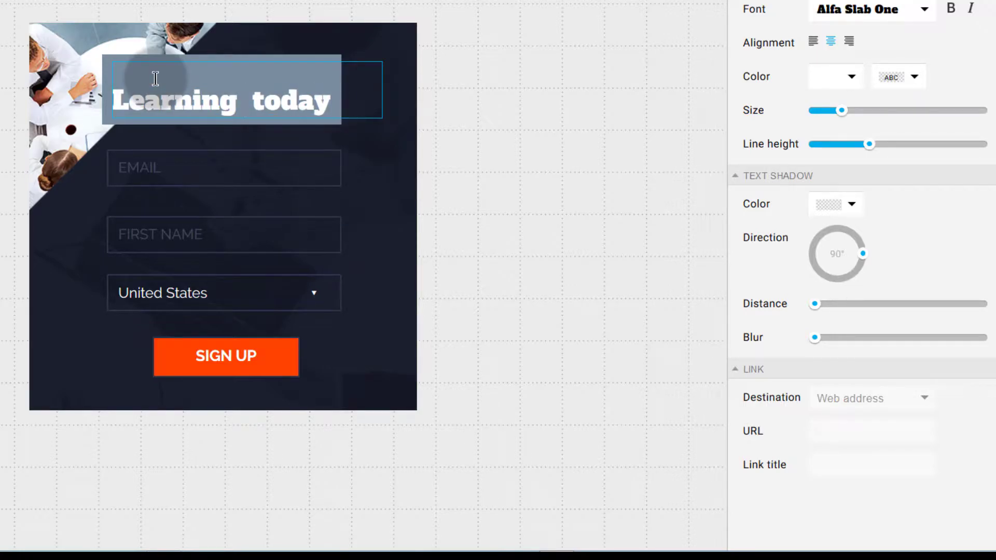
pyautogui.press('BackSpace')
pyautogui.press('Delete')
pyautogui.press('Delete')
pyautogui.press('Delete')
pyautogui.press('Delete')
pyautogui.press('Delete')
pyautogui.press('Delete')
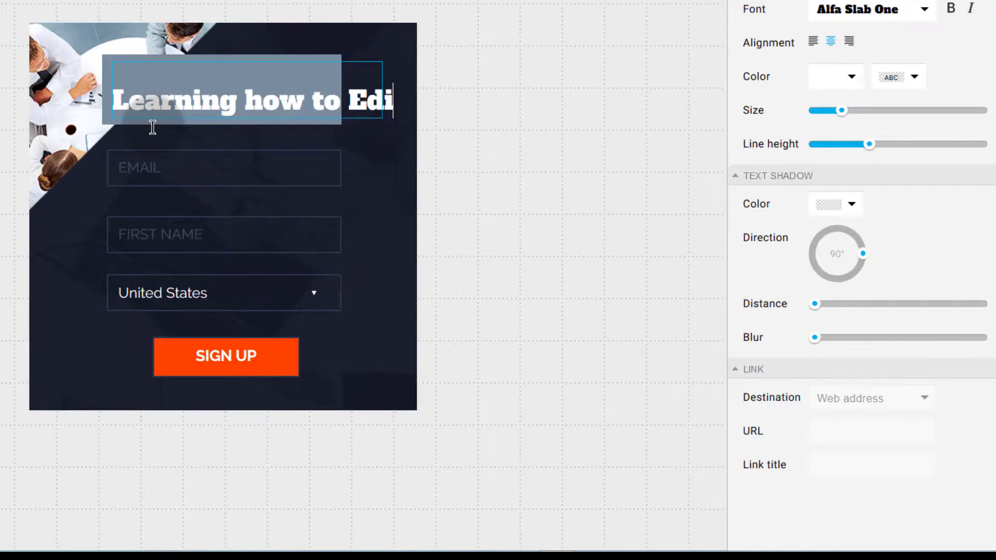
pyautogui.write('Audio wi')
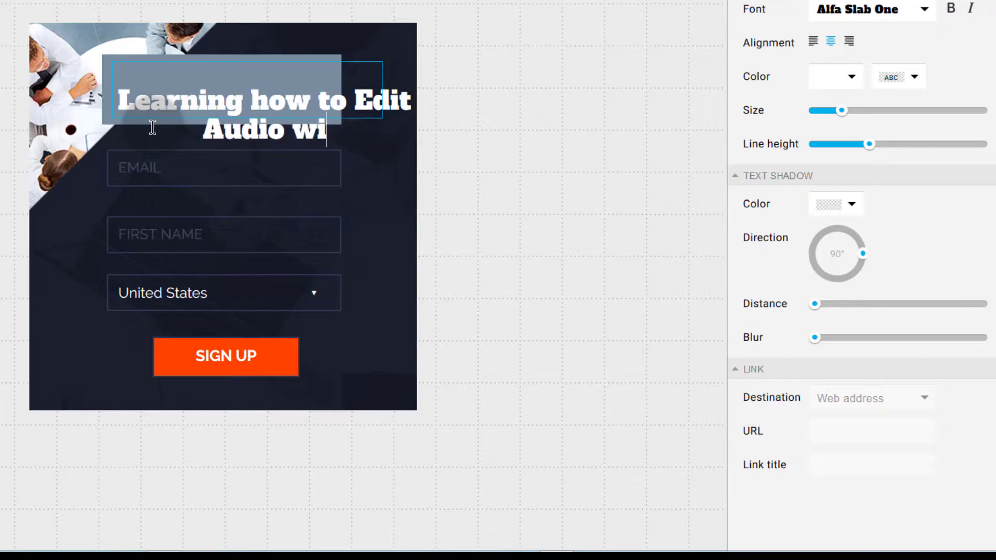
pyautogui.write('th Audacity')
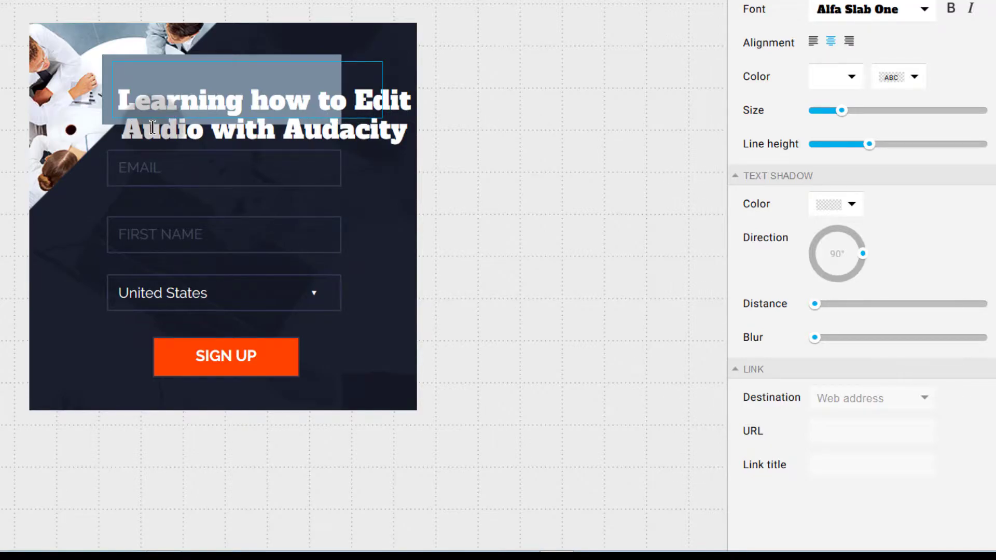
# - Widen the heading's text box to nearly the full form width and shift it left over the grey box
pyautogui.moveTo(112, 103); pyautogui.dragTo(71, 102)
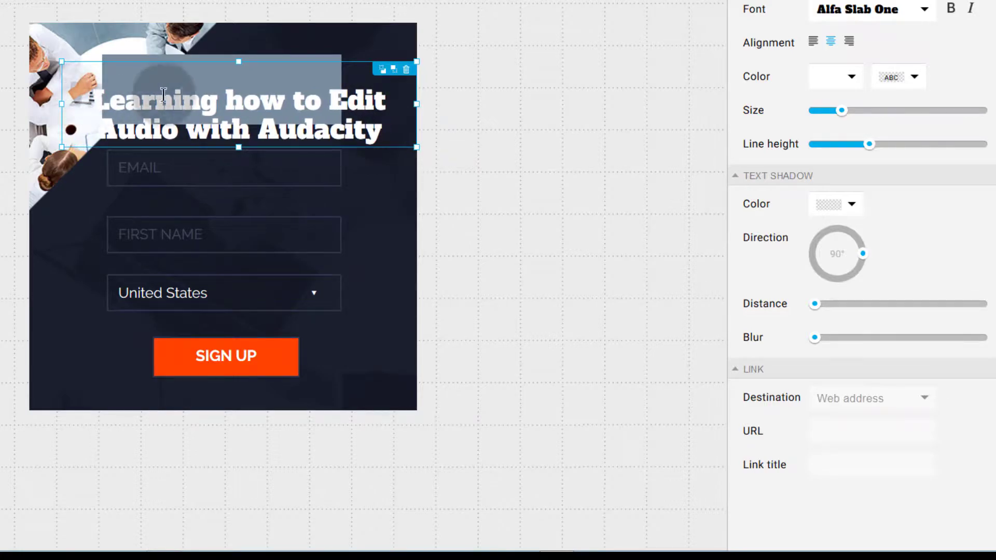
pyautogui.click(190, 60)
pyautogui.click(221, 70)
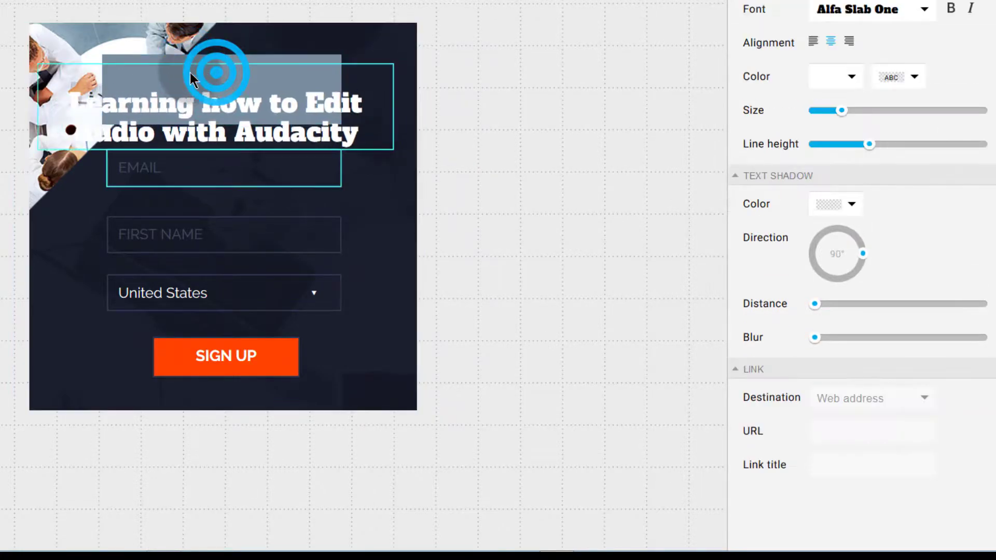
pyautogui.click(230, 78)
# - Enlarge the grey box behind the heading on both sides and downwards so it spans the full text width
pyautogui.click(237, 59)
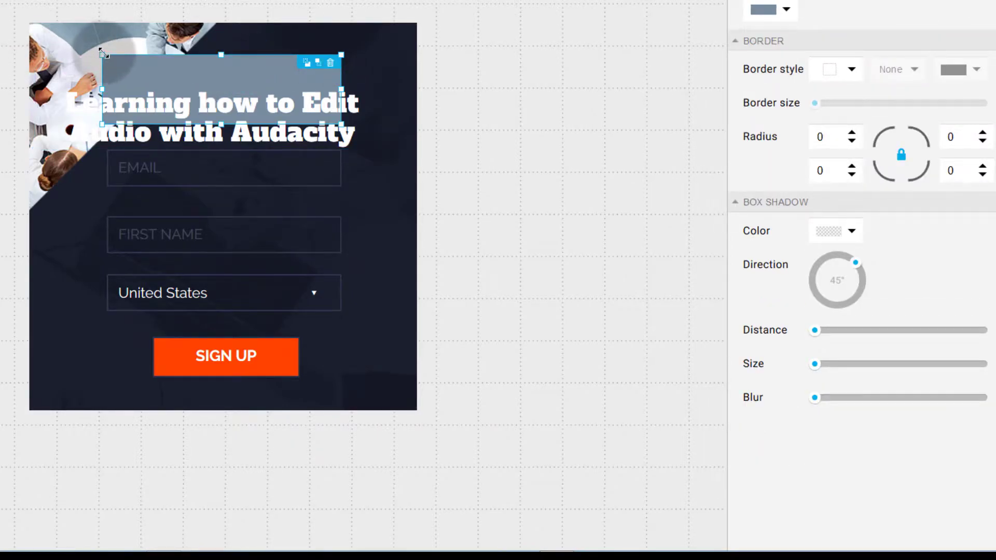
pyautogui.moveTo(102, 53); pyautogui.dragTo(58, 50)
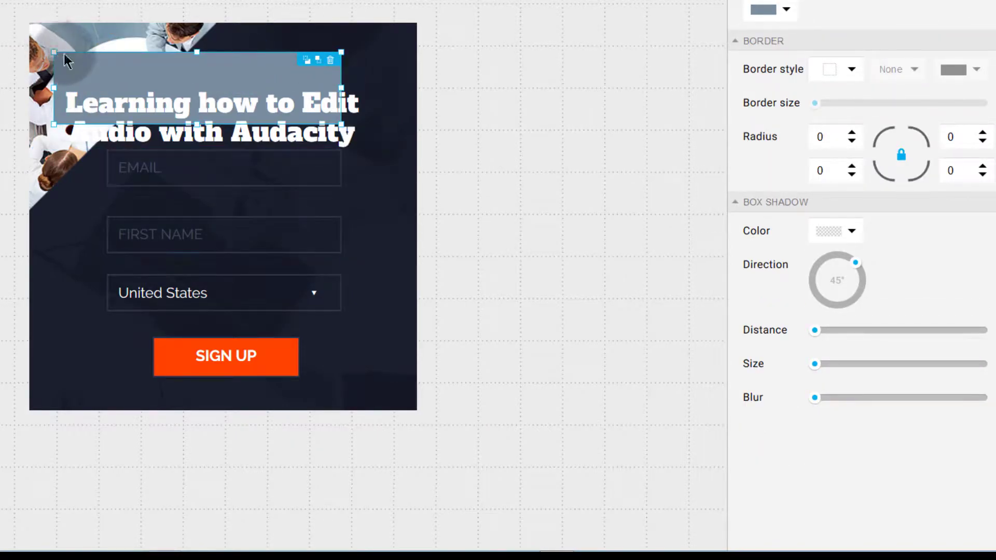
pyautogui.moveTo(340, 124); pyautogui.dragTo(377, 140)
# - Move the heading up and slightly right so both text lines sit inside the grey box
pyautogui.click(228, 124)
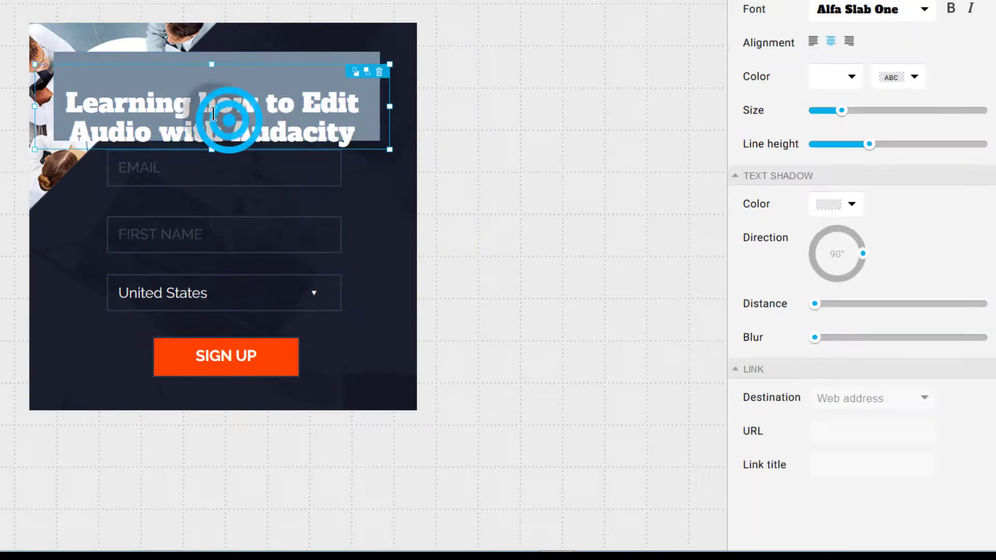
pyautogui.click(162, 103)
pyautogui.moveTo(162, 104); pyautogui.dragTo(144, 89)
pyautogui.click(154, 95)
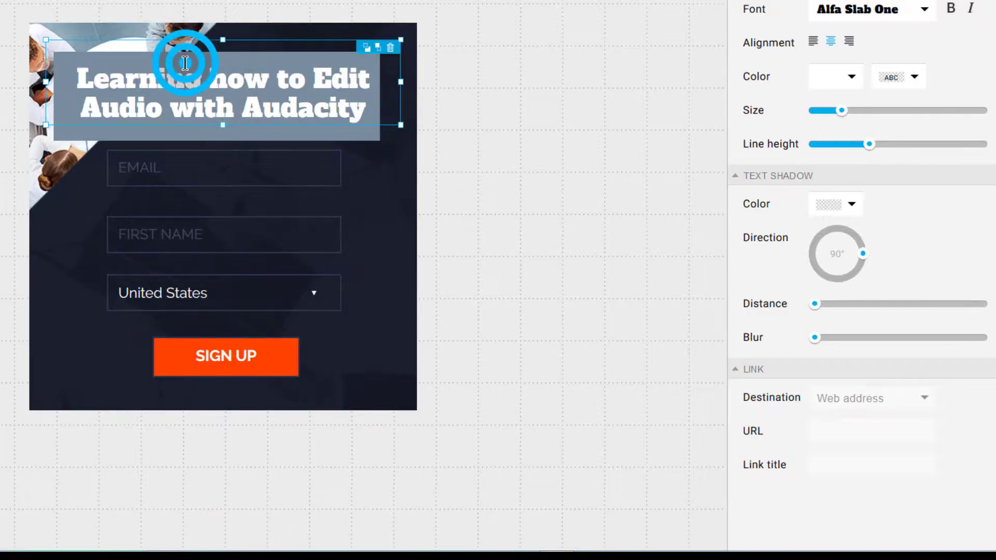
pyautogui.moveTo(185, 63)
pyautogui.mouseDown()
pyautogui.moveTo(194, 63)
pyautogui.moveTo(185, 61)
pyautogui.mouseUp()
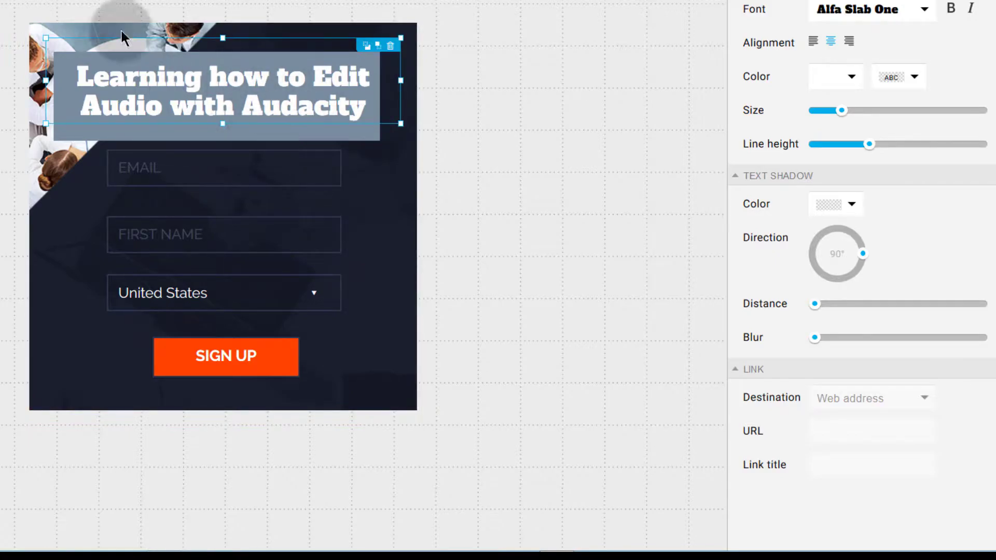
# - Widen the email field on both sides to match the width of the grey heading box
pyautogui.click(357, 182)
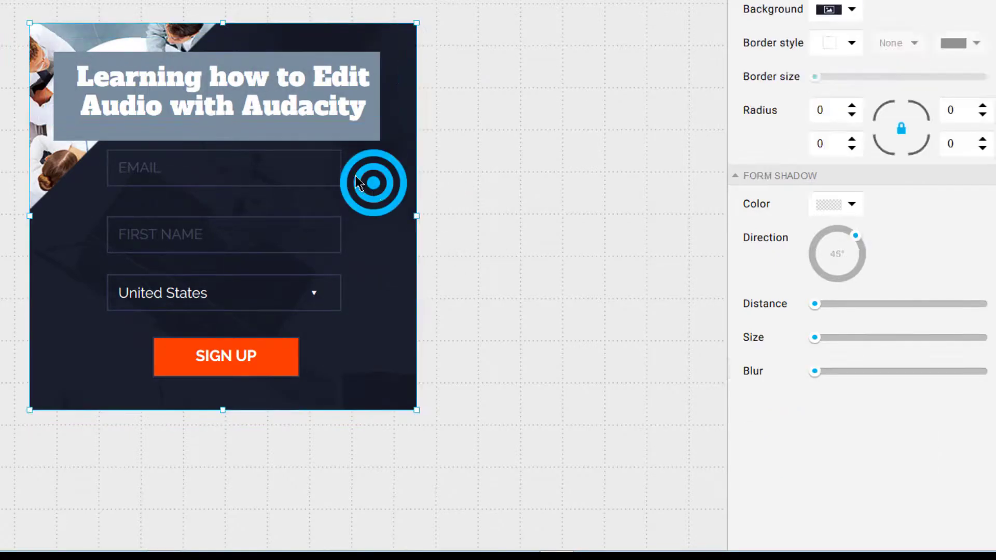
pyautogui.click(60, 223)
pyautogui.click(223, 293)
pyautogui.click(181, 167)
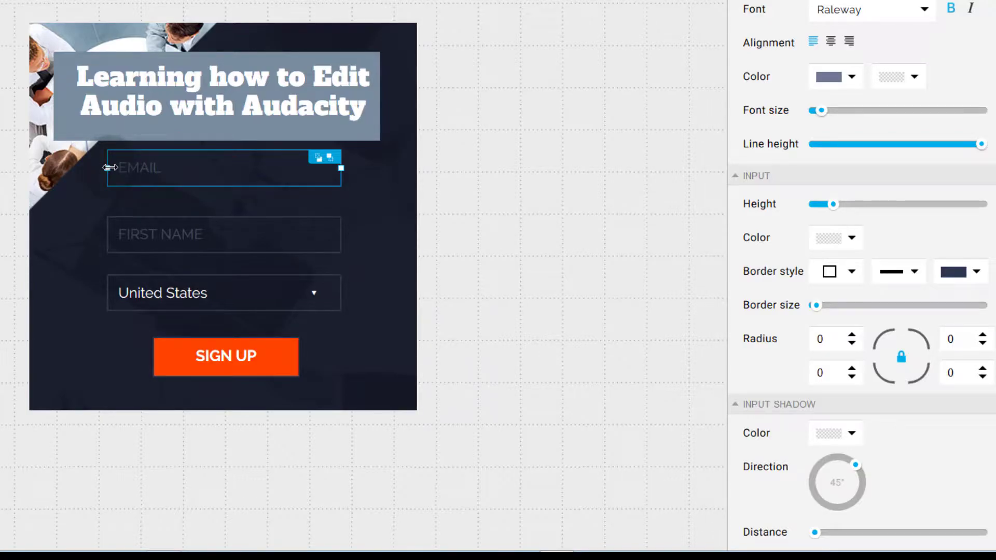
pyautogui.moveTo(107, 168); pyautogui.dragTo(56, 170)
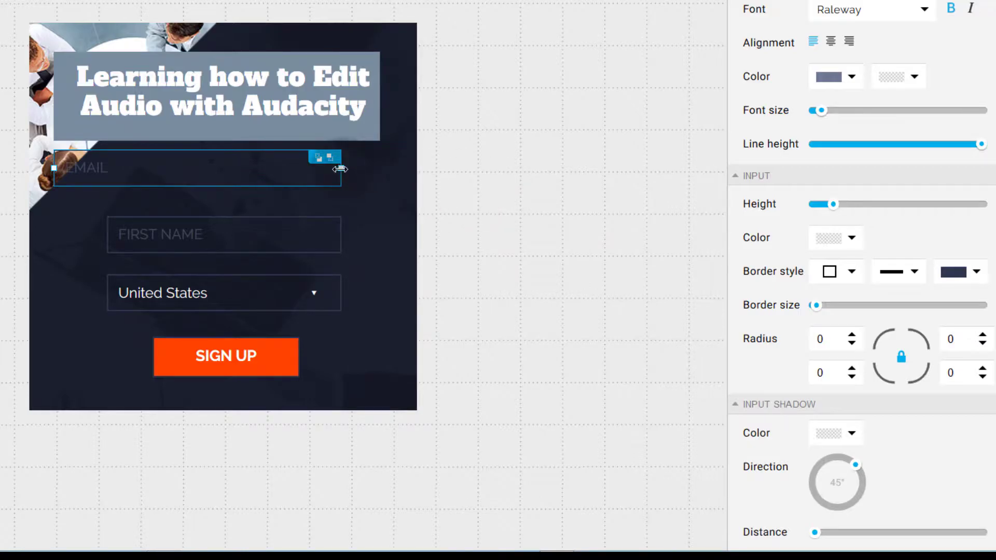
pyautogui.moveTo(340, 169); pyautogui.dragTo(378, 165)
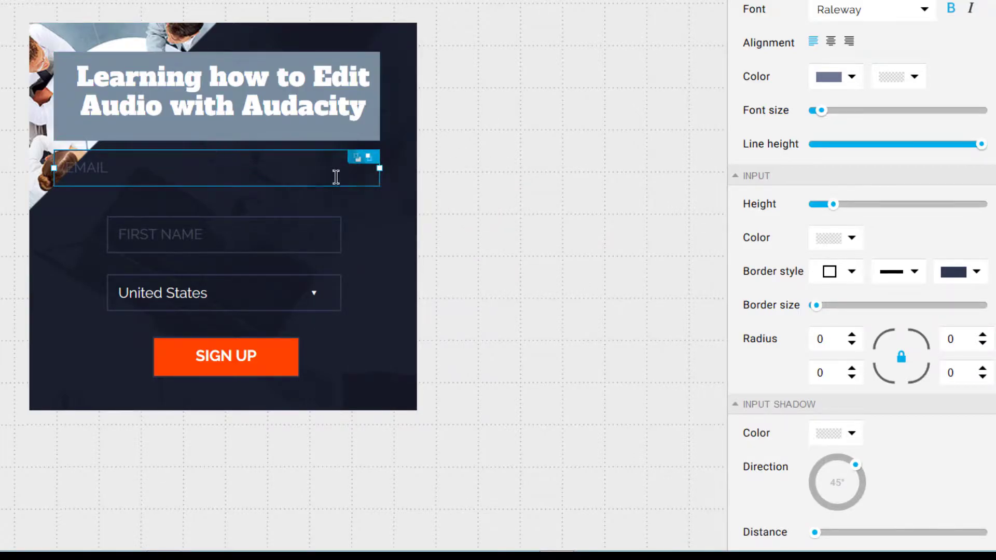
# - Nudge the first name field slightly down and widen it on both sides to match the email field
pyautogui.click(220, 235)
pyautogui.click(197, 295)
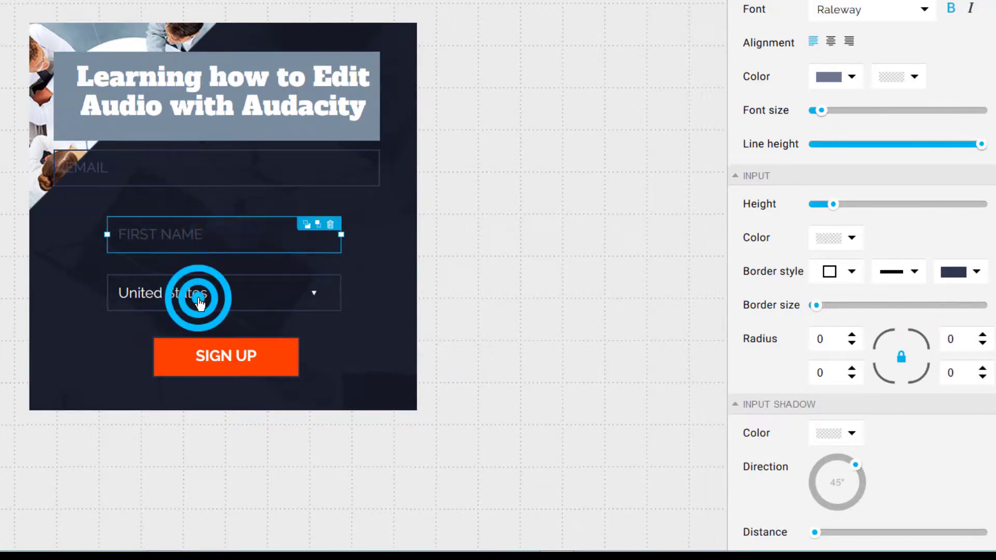
pyautogui.click(199, 231)
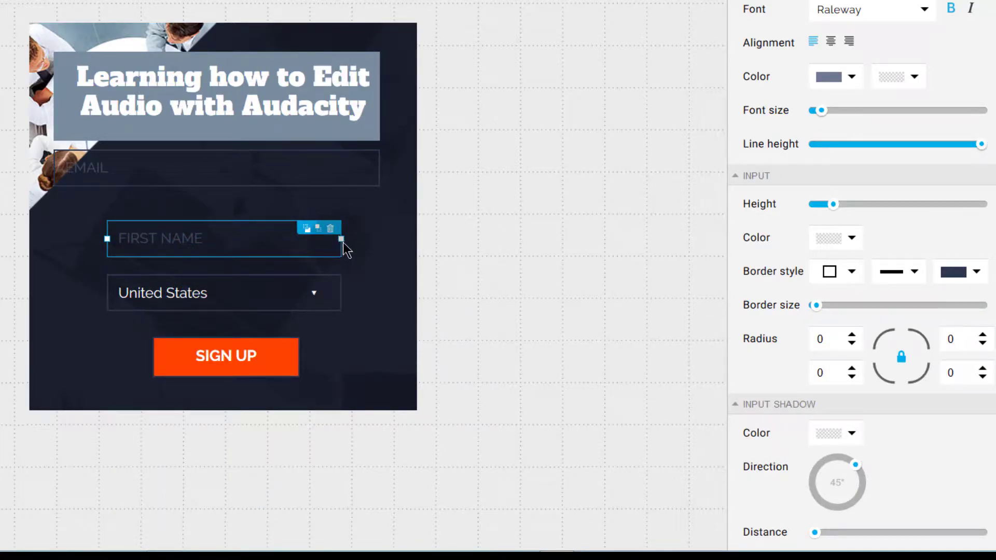
pyautogui.moveTo(338, 239); pyautogui.dragTo(379, 239)
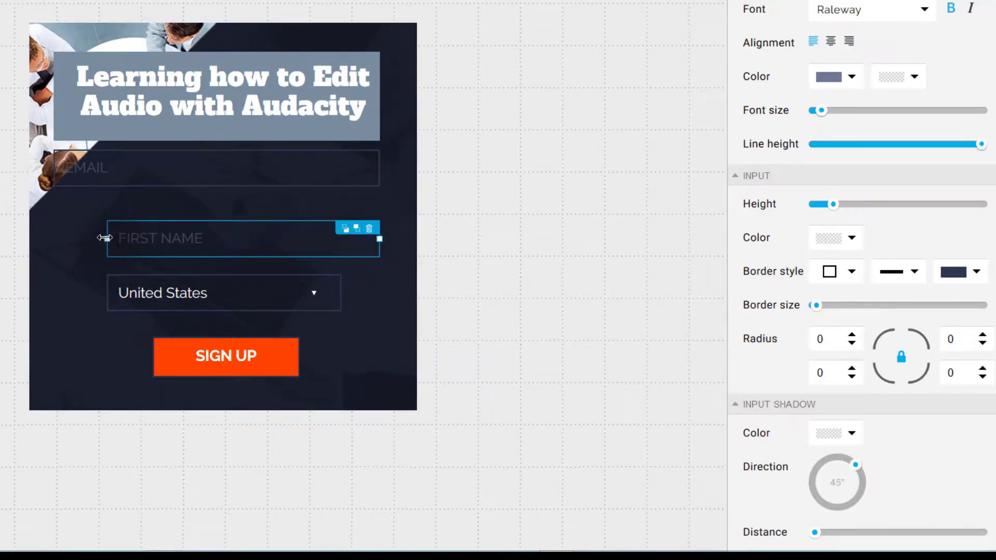
pyautogui.moveTo(104, 237); pyautogui.dragTo(54, 238)
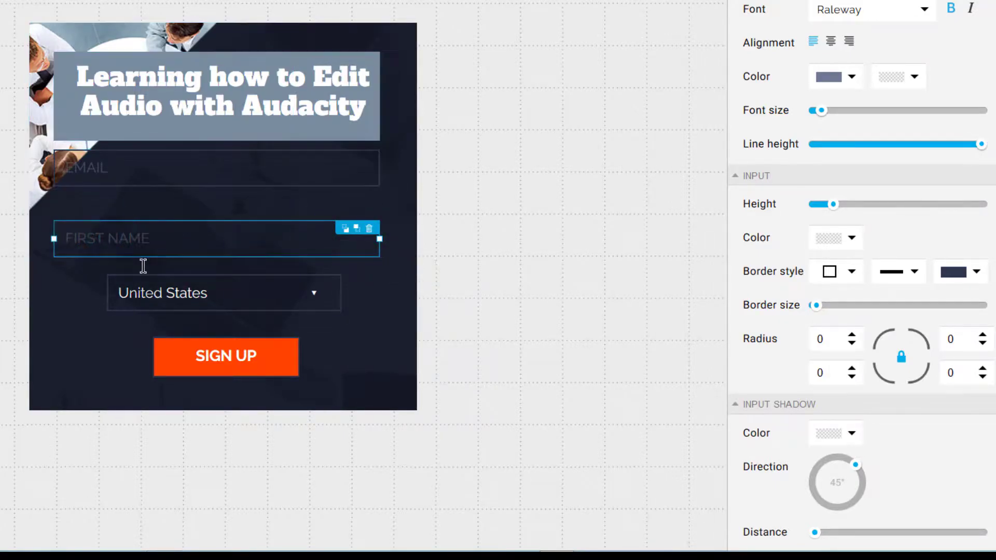
# - Widen the country dropdown on both sides to match the width of the fields above it
pyautogui.click(140, 294)
pyautogui.moveTo(106, 293); pyautogui.dragTo(57, 279)
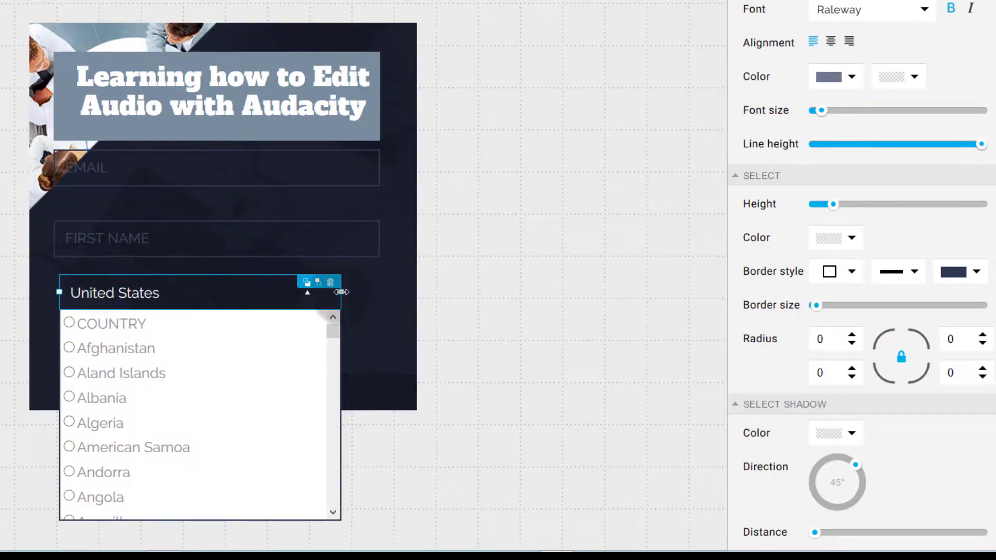
pyautogui.moveTo(341, 292); pyautogui.dragTo(379, 292)
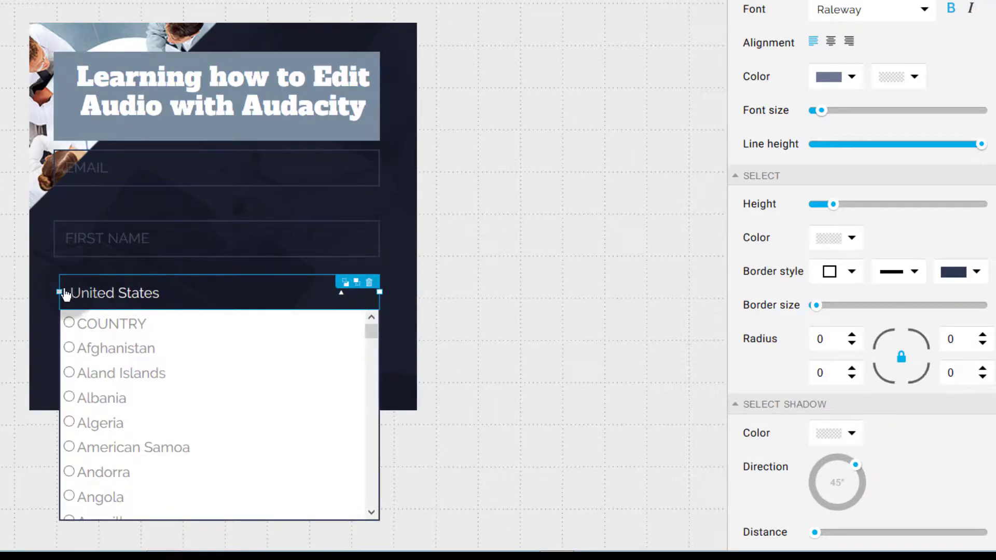
pyautogui.moveTo(62, 291); pyautogui.dragTo(55, 292)
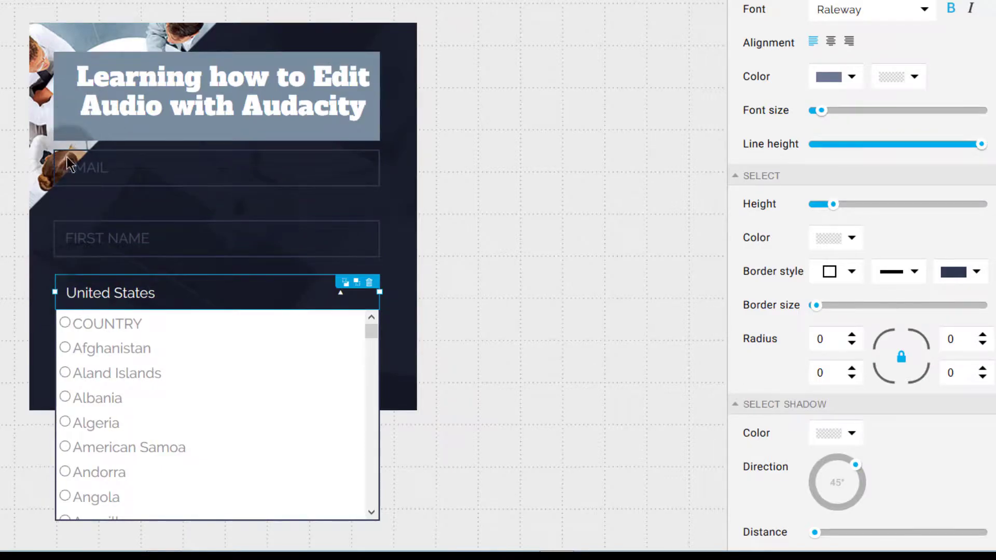
pyautogui.click(20, 369)
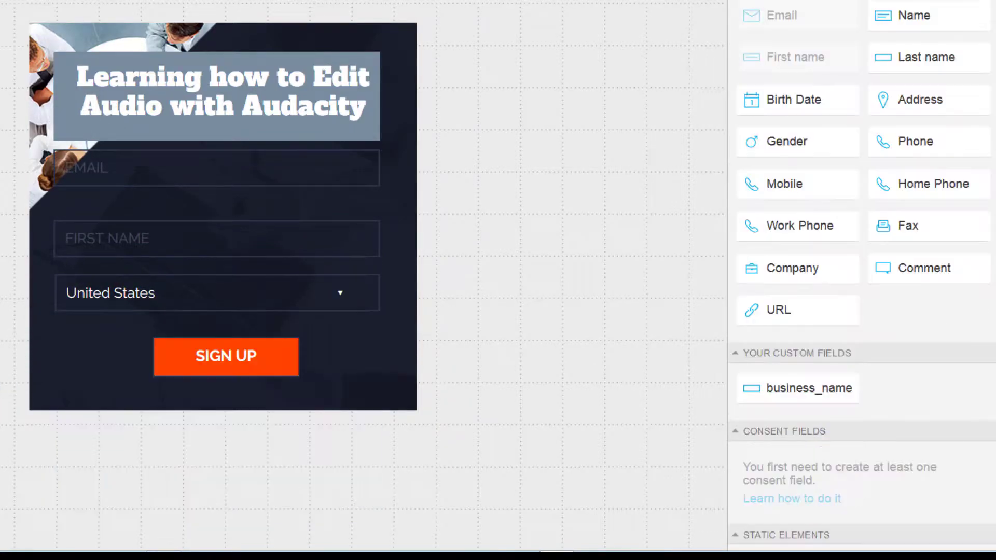
# - Delete the country dropdown from the form
pyautogui.click(210, 298)
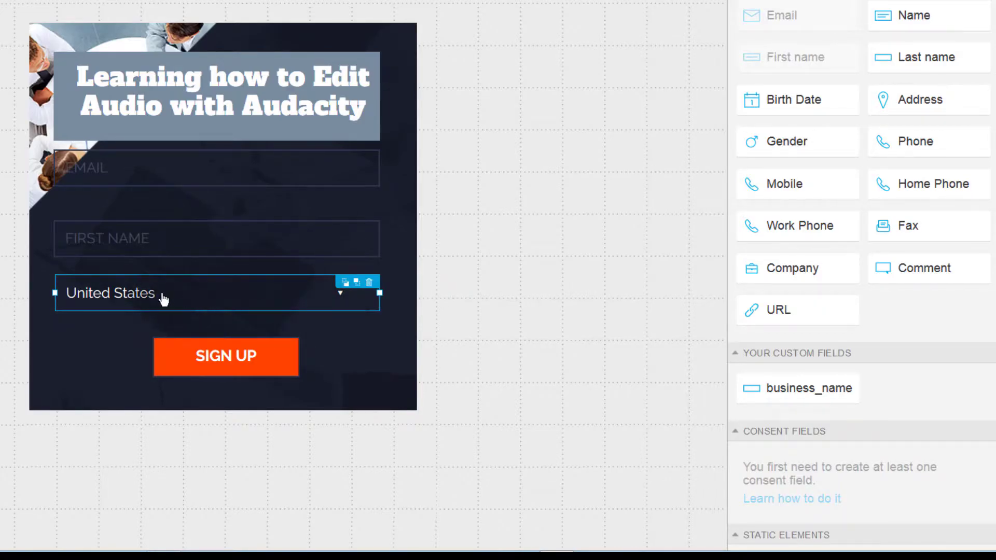
pyautogui.click(369, 282)
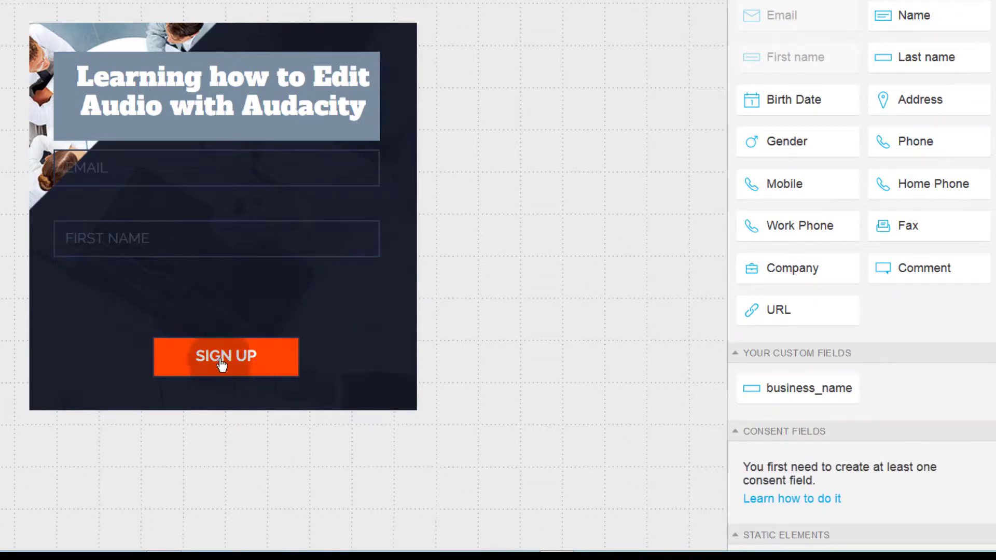
# - Widen the Sign Up button to the width of the fields and move it up directly beneath the first name field
pyautogui.moveTo(152, 357); pyautogui.dragTo(58, 356)
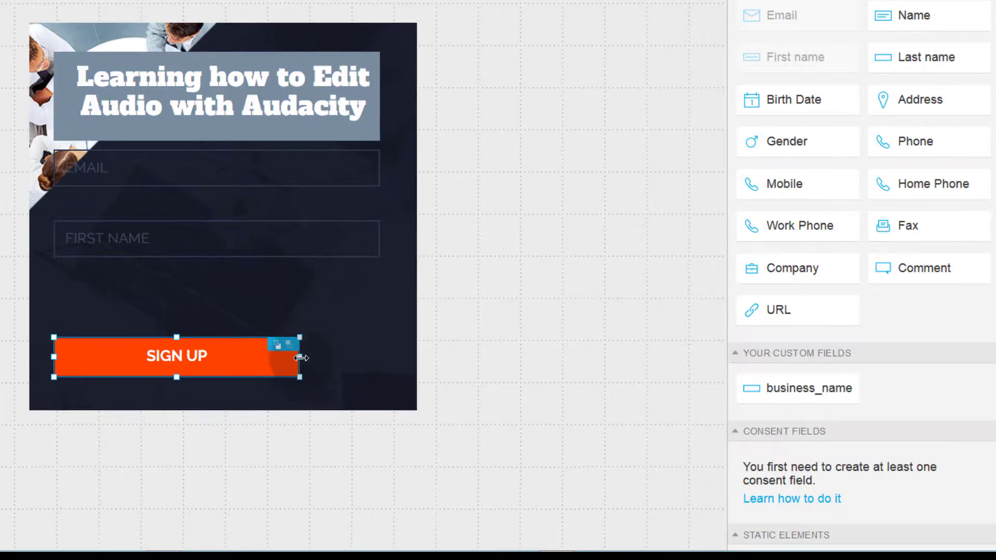
pyautogui.moveTo(301, 358); pyautogui.dragTo(381, 369)
pyautogui.click(199, 360)
pyautogui.moveTo(199, 361); pyautogui.dragTo(200, 303)
# - Select the email and first name fields in turn and look over the predefined fields available for the form
pyautogui.click(119, 167)
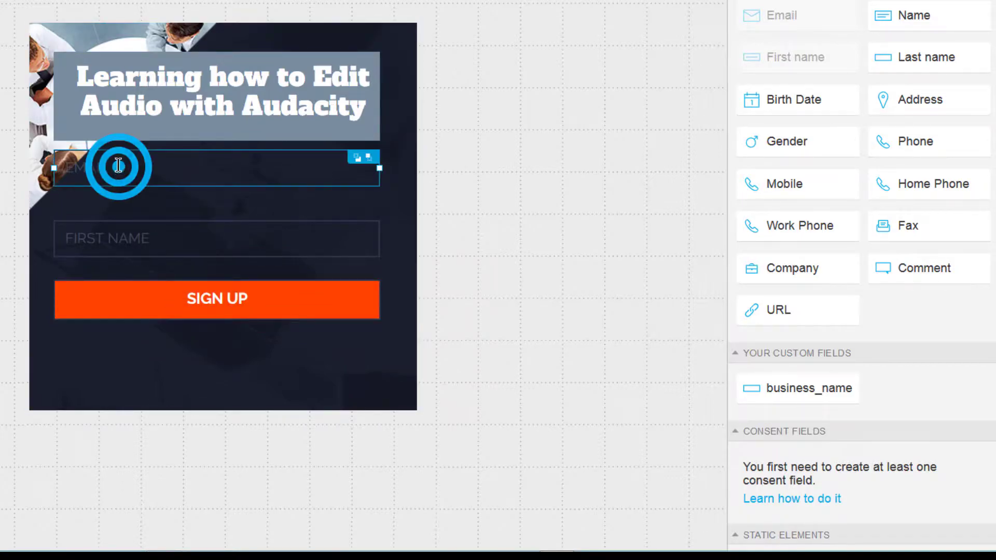
pyautogui.click(134, 242)
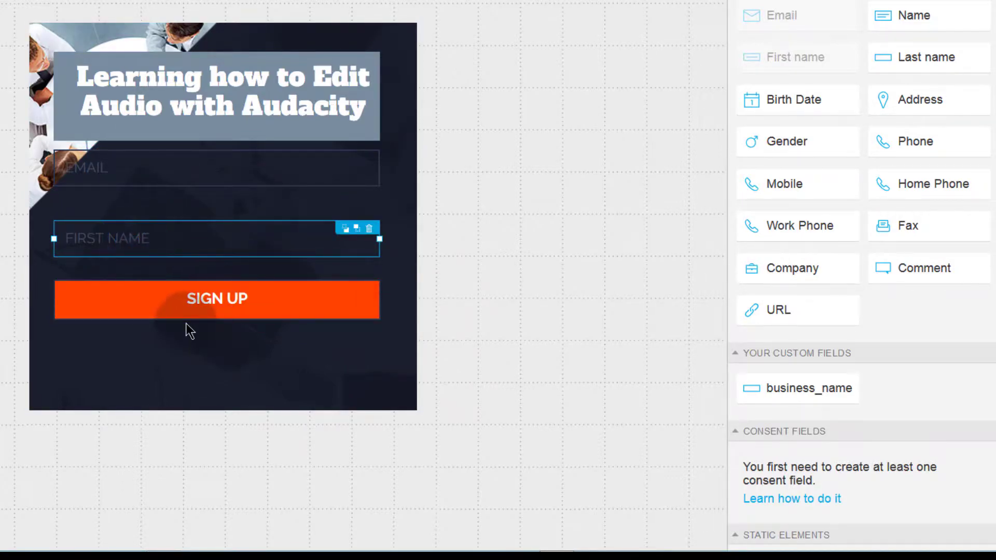
pyautogui.moveTo(830, 306); pyautogui.dragTo(882, 190)
pyautogui.moveTo(887, 296); pyautogui.dragTo(872, 314)
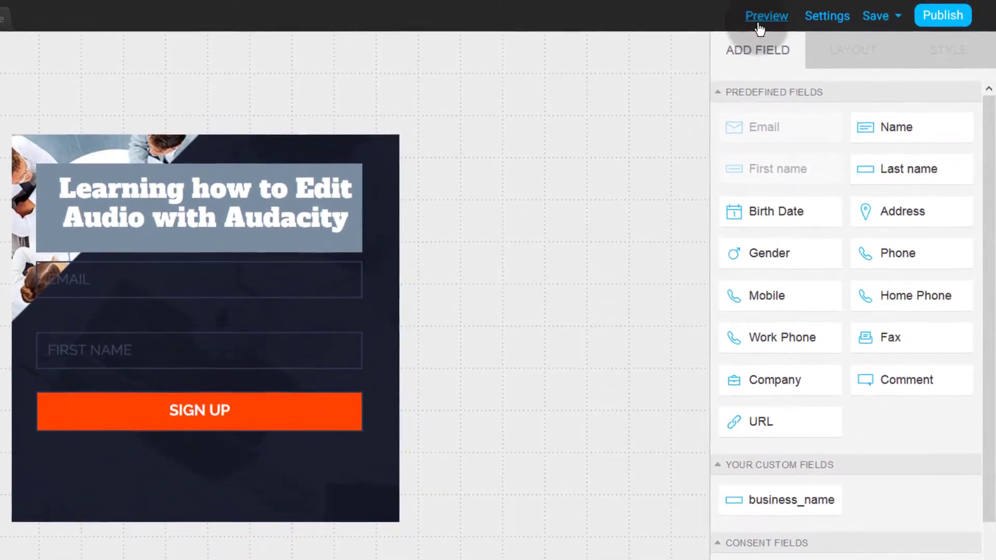
pyautogui.click(187, 345)
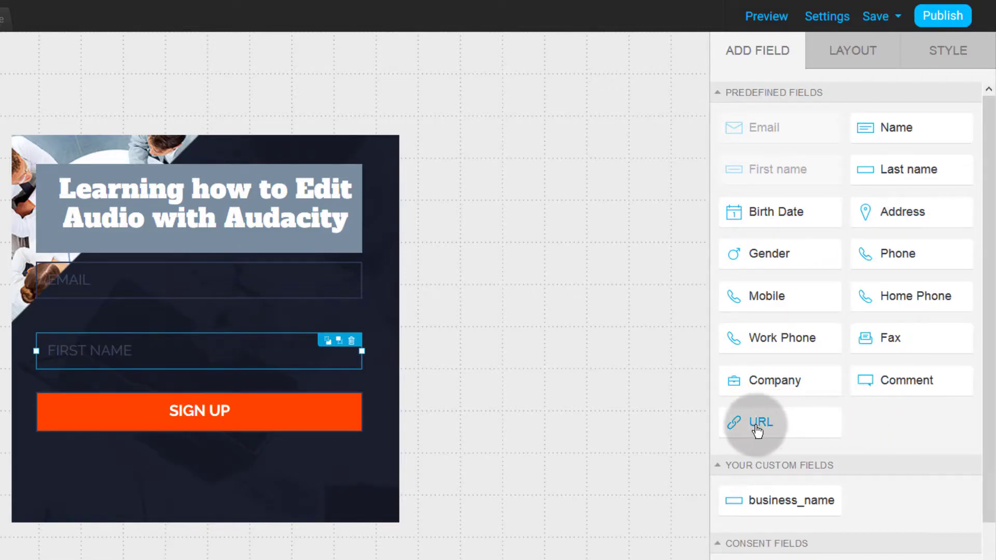
# - Insert a URL field between the first name field and a lowered Sign Up button, and delete that field again
pyautogui.moveTo(762, 426); pyautogui.dragTo(225, 453)
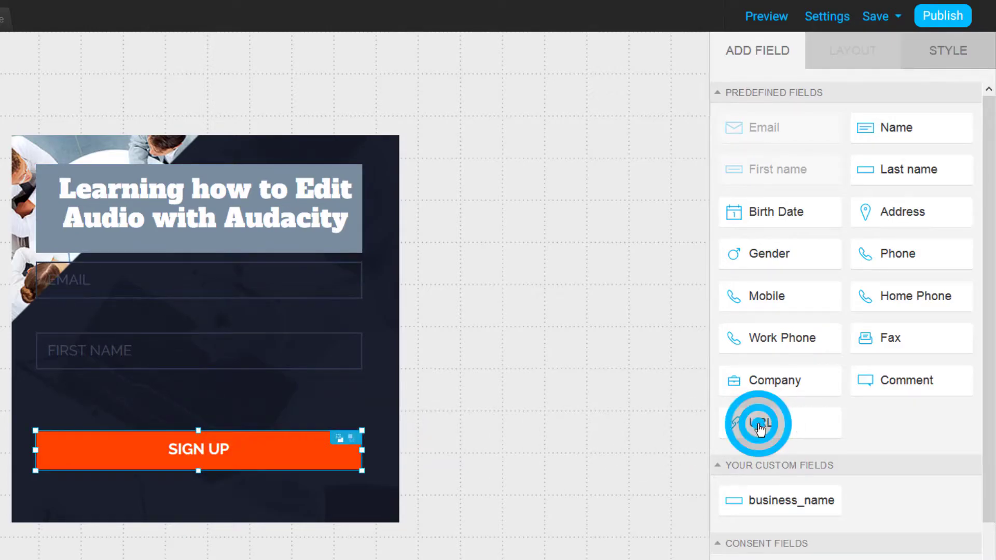
pyautogui.moveTo(753, 423); pyautogui.dragTo(201, 385)
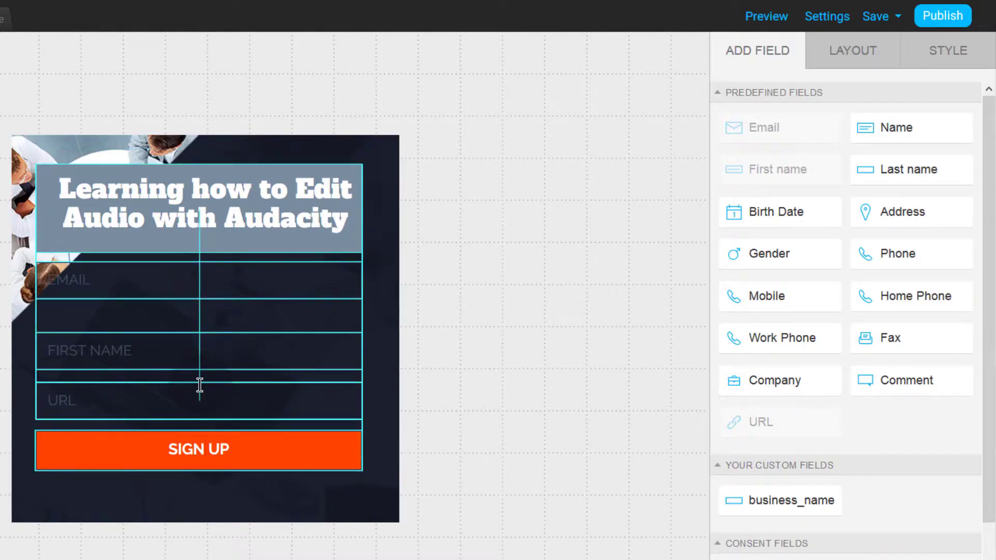
pyautogui.click(200, 386)
pyautogui.click(354, 478)
pyautogui.click(194, 400)
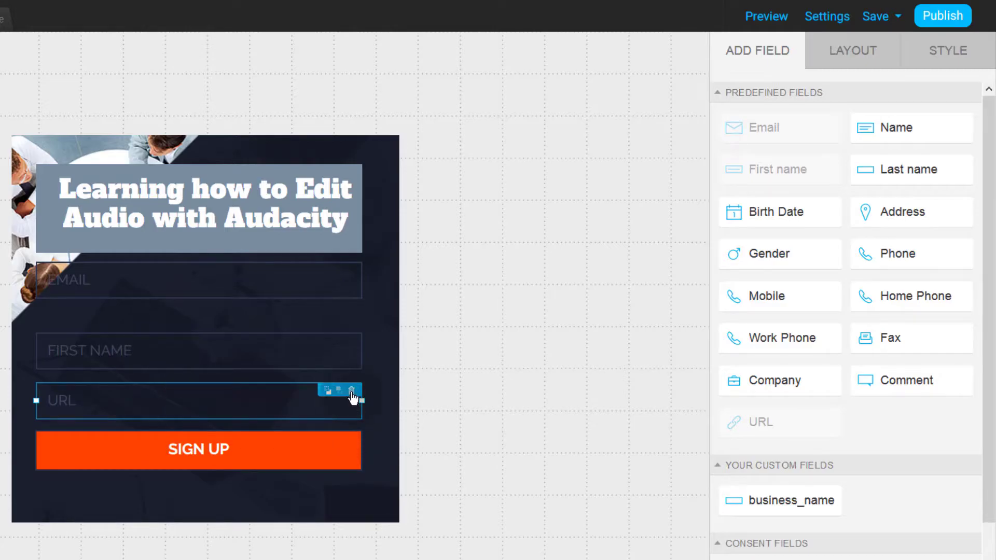
pyautogui.click(352, 391)
# - Move the Sign Up button up beneath the first name field and shorten the form's height
pyautogui.moveTo(177, 450); pyautogui.dragTo(177, 418)
pyautogui.click(189, 521)
pyautogui.moveTo(205, 521); pyautogui.dragTo(207, 497)
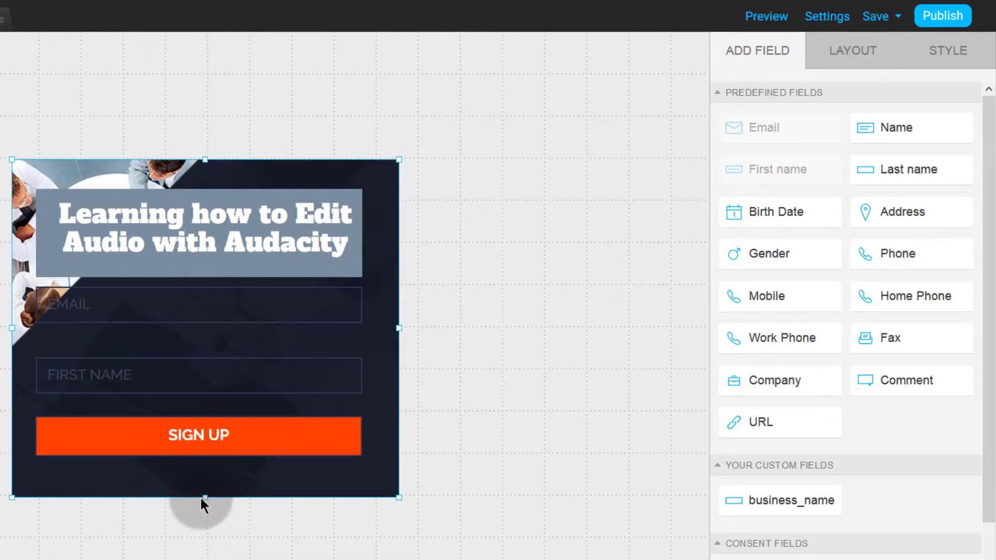
pyautogui.moveTo(962, 197)
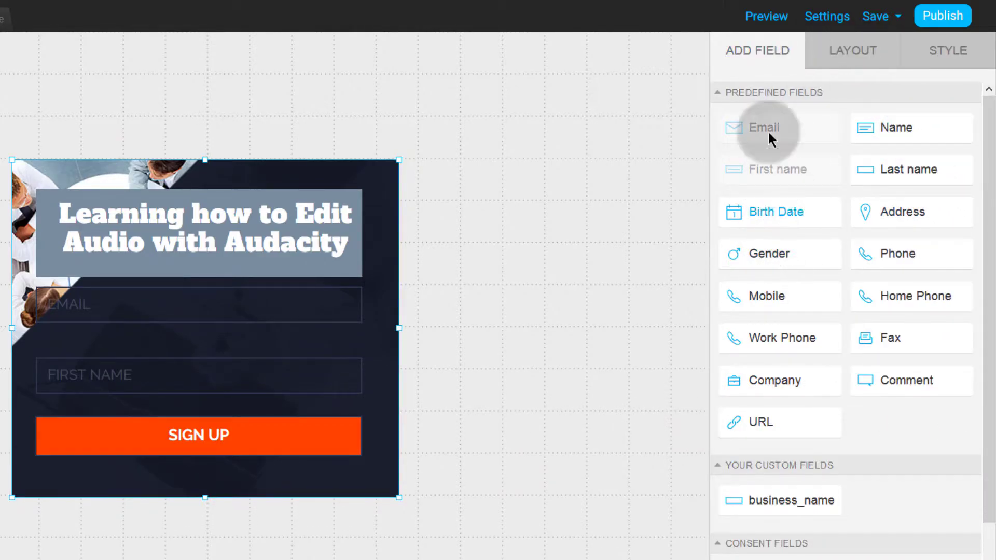
pyautogui.scroll(-4, 788, 415)
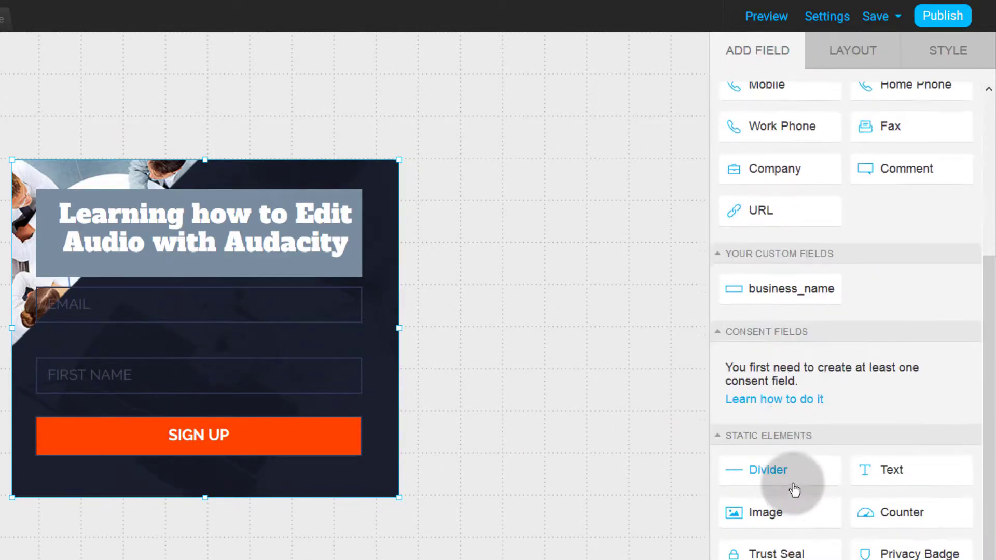
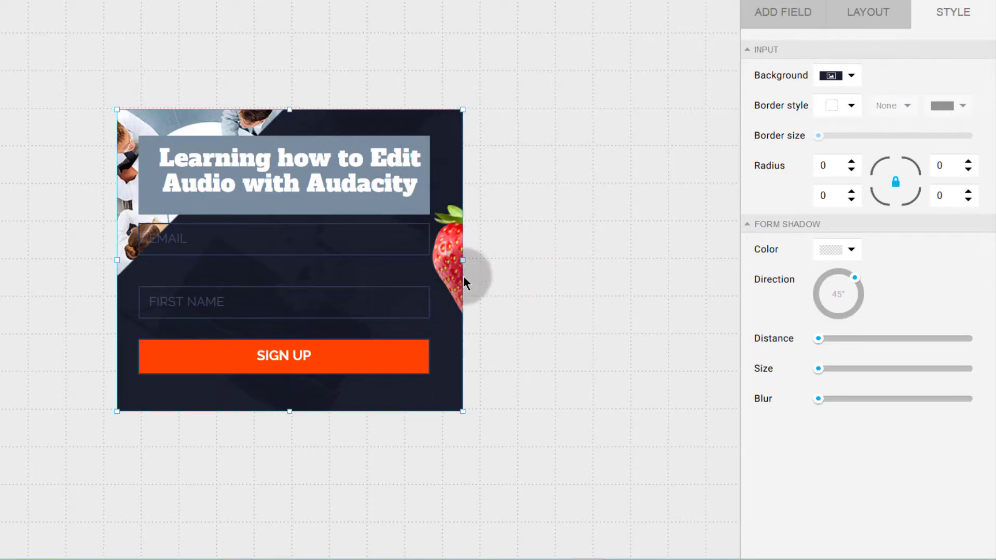
# - Delete the strawberry placeholder image at the form's right edge
pyautogui.click(452, 259)
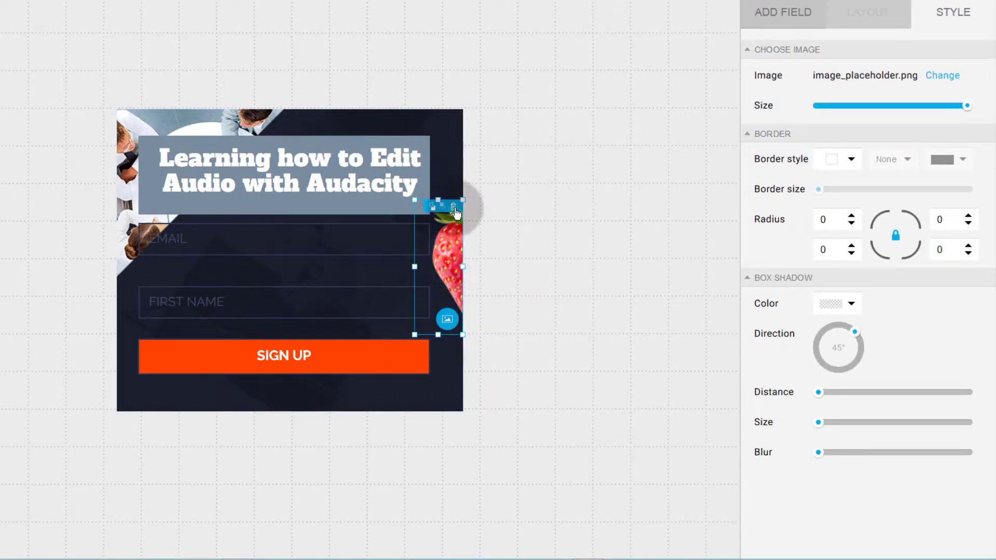
pyautogui.moveTo(452, 257); pyautogui.dragTo(396, 265)
pyautogui.click(388, 213)
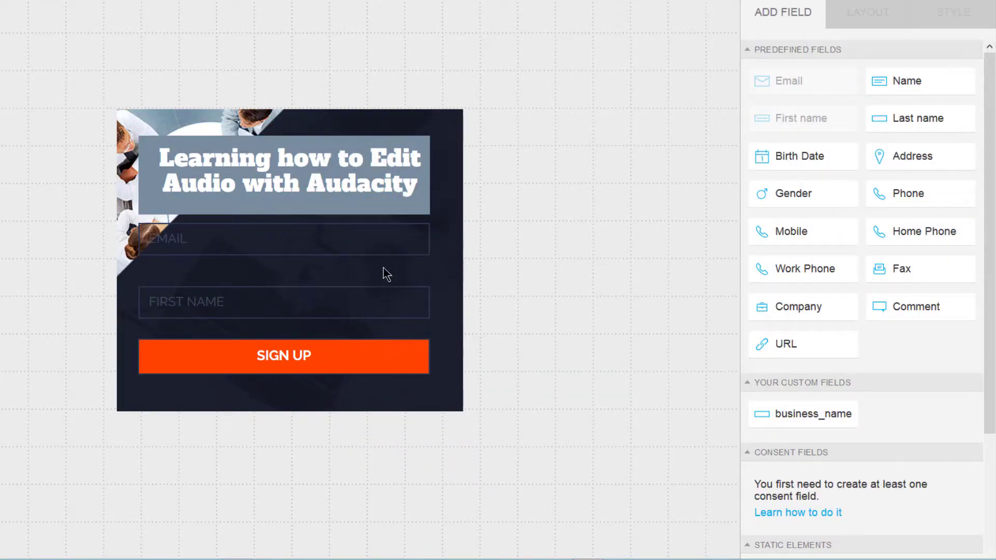
# - Add a placeholder image over the right half of the form's fields and send it behind them
pyautogui.scroll(-3, 835, 422)
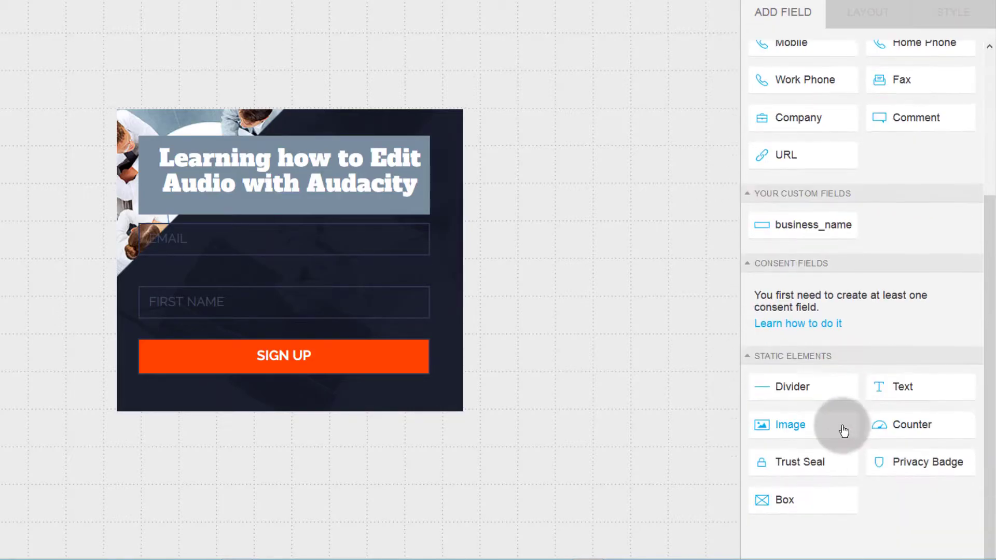
pyautogui.moveTo(793, 422); pyautogui.dragTo(384, 229)
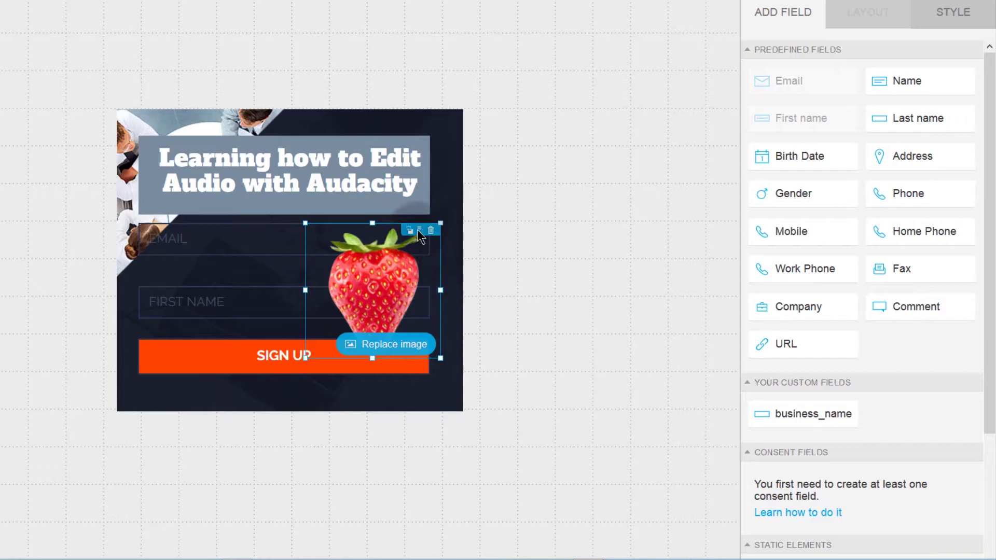
pyautogui.click(411, 234)
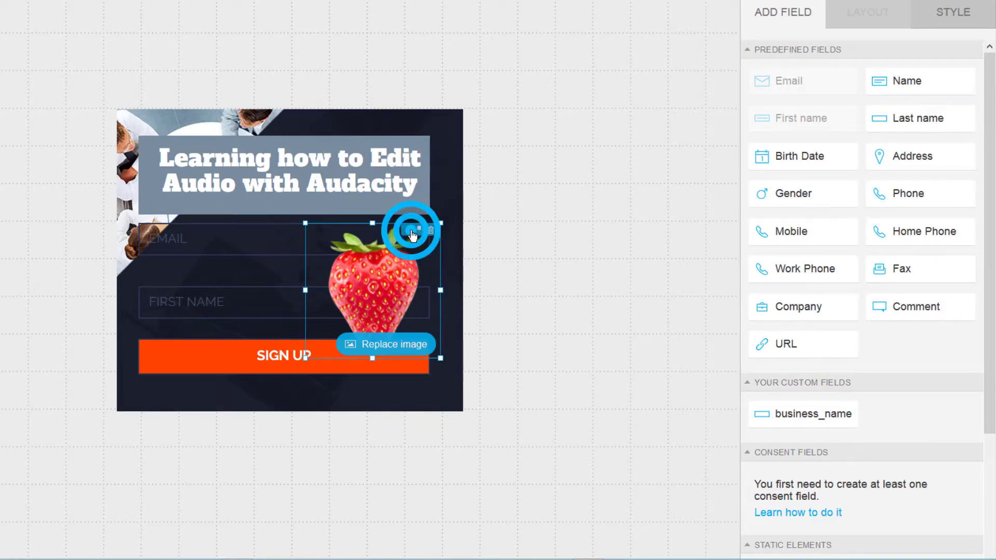
pyautogui.moveTo(412, 263); pyautogui.dragTo(400, 265)
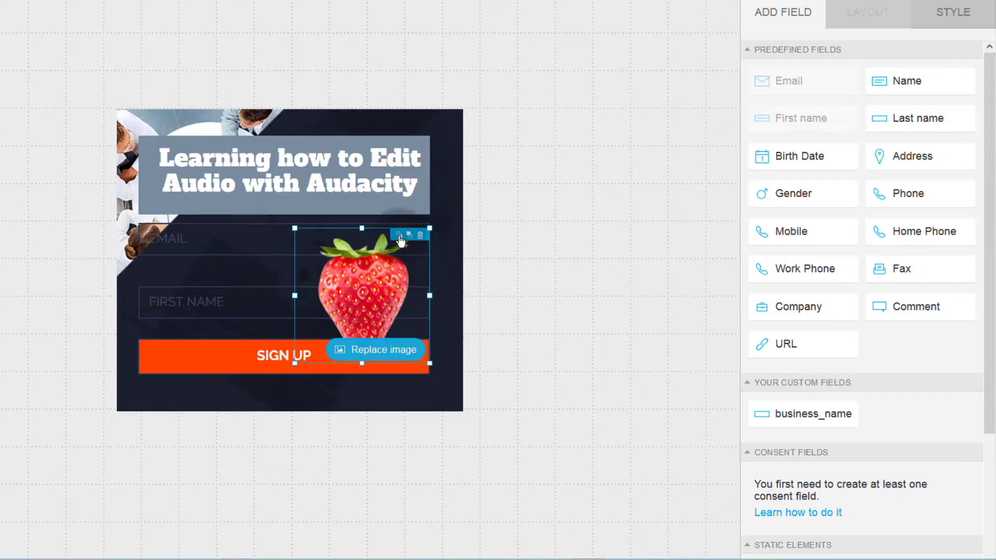
pyautogui.click(400, 237)
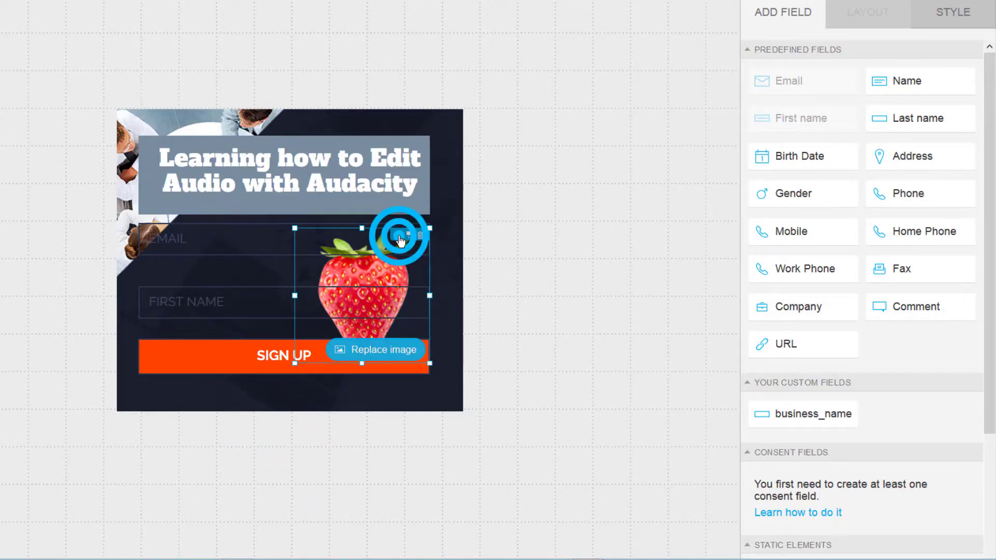
# - Shrink the strawberry image and place it behind the right end of the Sign Up button
pyautogui.moveTo(399, 235); pyautogui.dragTo(204, 368)
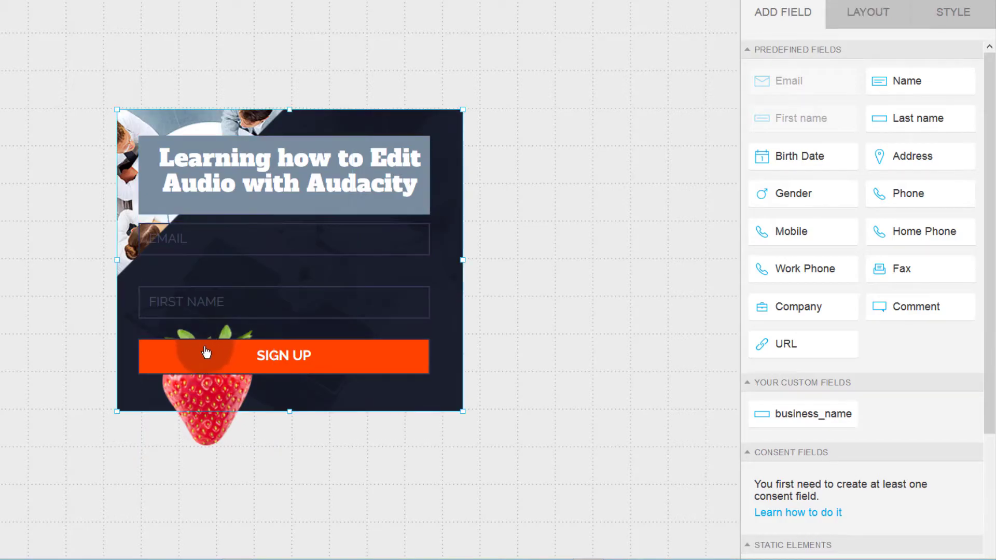
pyautogui.click(205, 383)
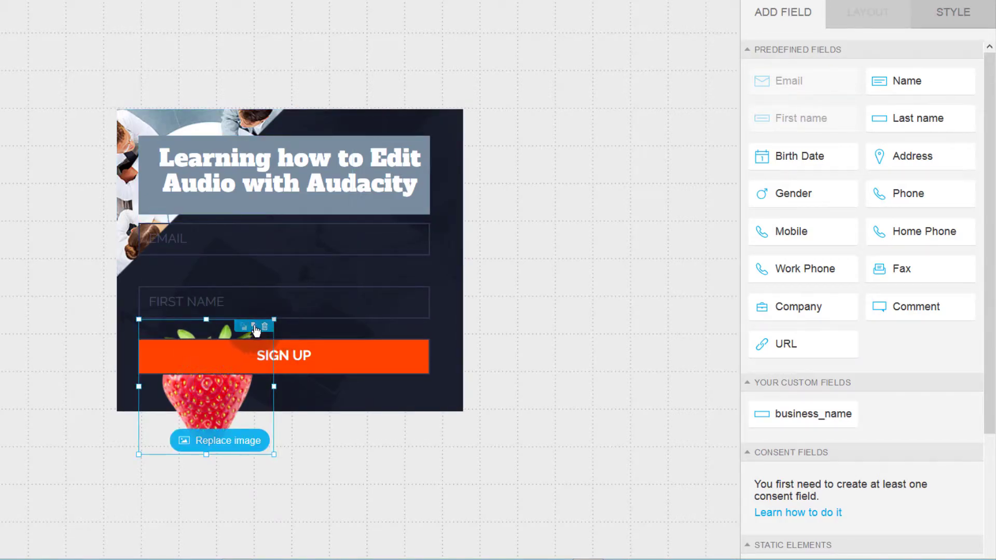
pyautogui.moveTo(195, 378); pyautogui.dragTo(405, 297)
pyautogui.moveTo(350, 236); pyautogui.dragTo(409, 225)
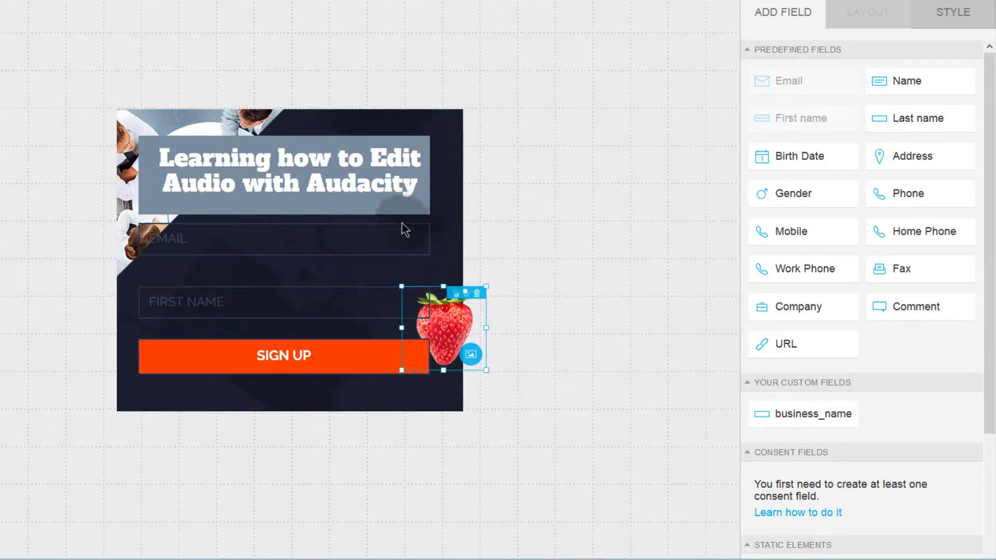
pyautogui.moveTo(442, 328); pyautogui.dragTo(392, 357)
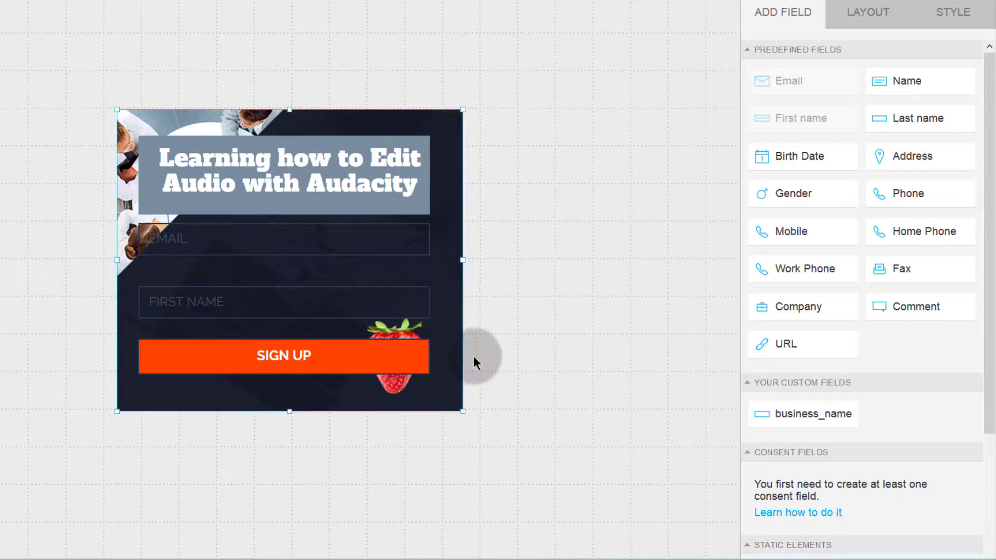
# - Toggle the strawberry image's stacking order relative to the Sign Up button and deselect the image
pyautogui.click(404, 335)
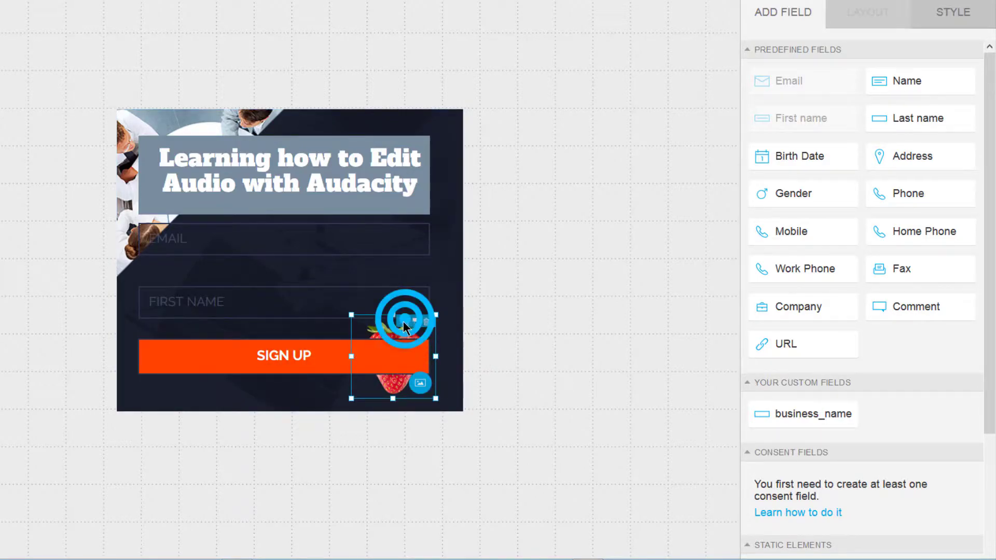
pyautogui.click(415, 321)
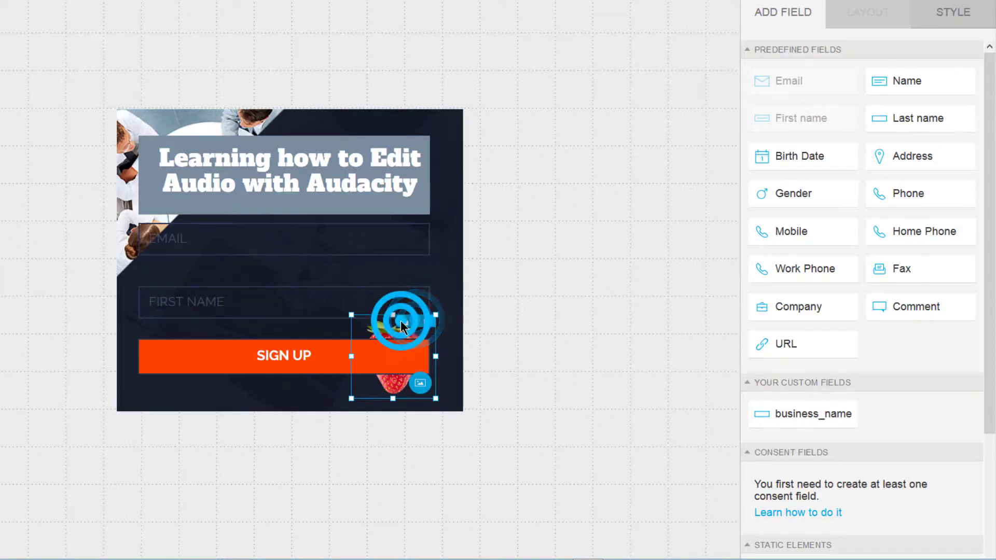
pyautogui.click(449, 343)
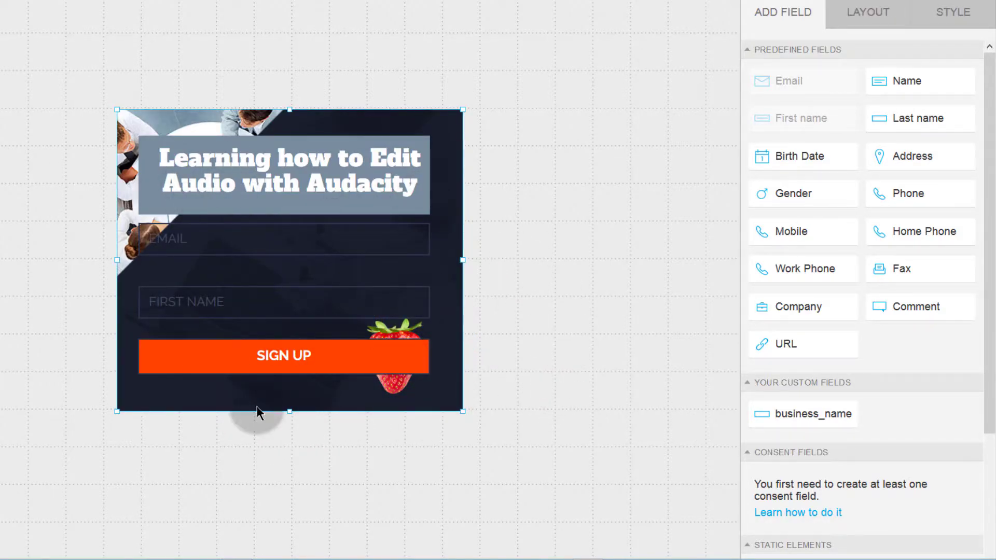
pyautogui.click(462, 269)
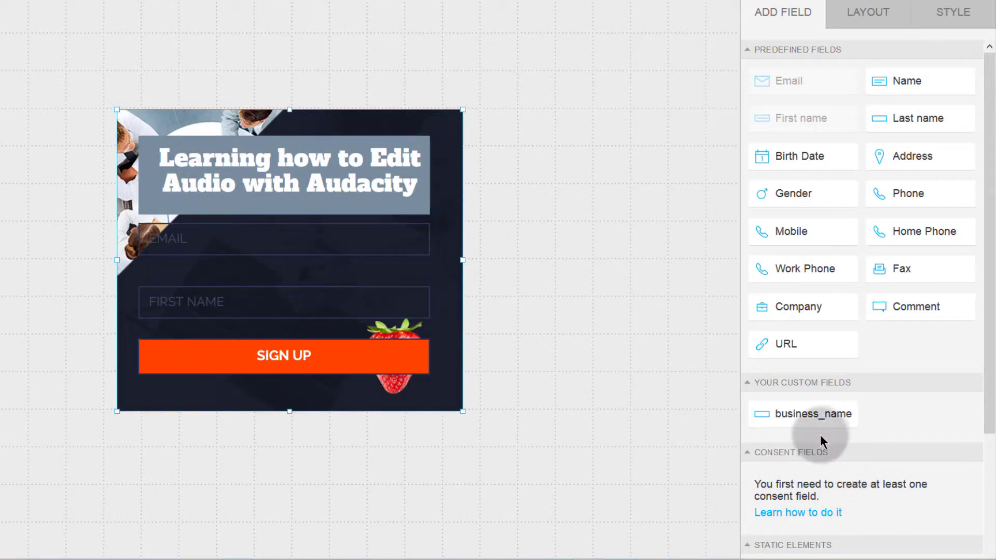
# - Add a text element across the lower edge of the heading box and delete it again
pyautogui.scroll(-3, 821, 435)
pyautogui.scroll(3, 794, 464)
pyautogui.scroll(-3, 793, 451)
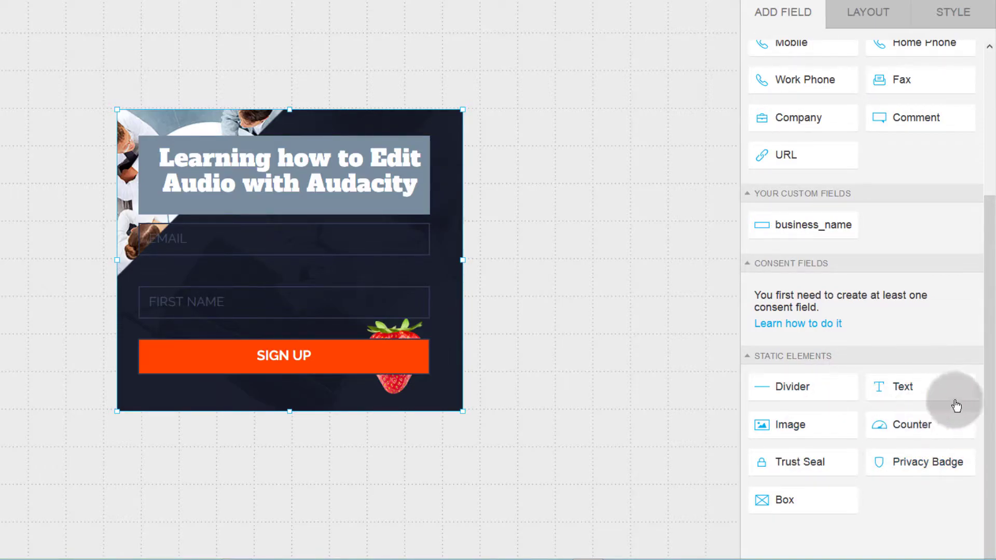
pyautogui.moveTo(913, 393); pyautogui.dragTo(201, 206)
pyautogui.click(206, 206)
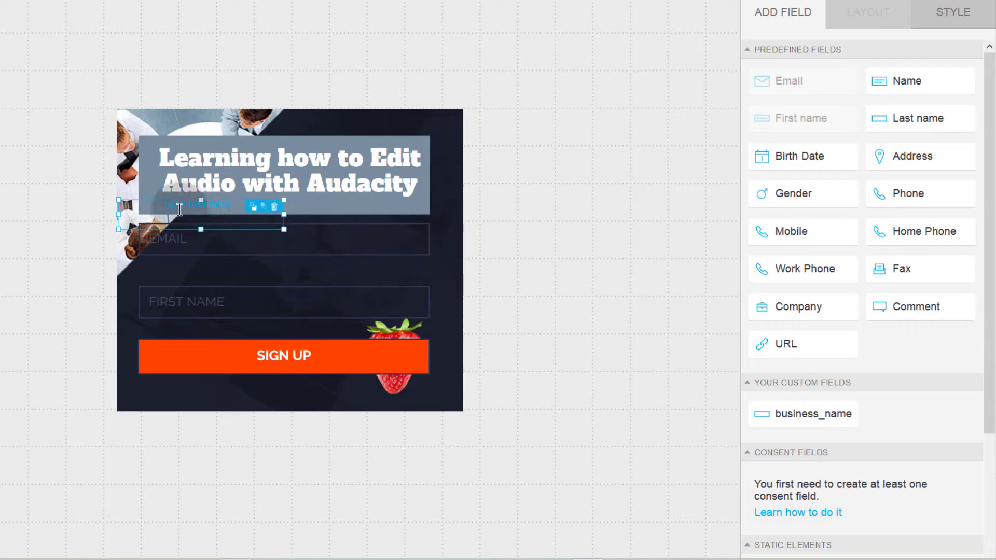
pyautogui.click(274, 209)
pyautogui.click(123, 203)
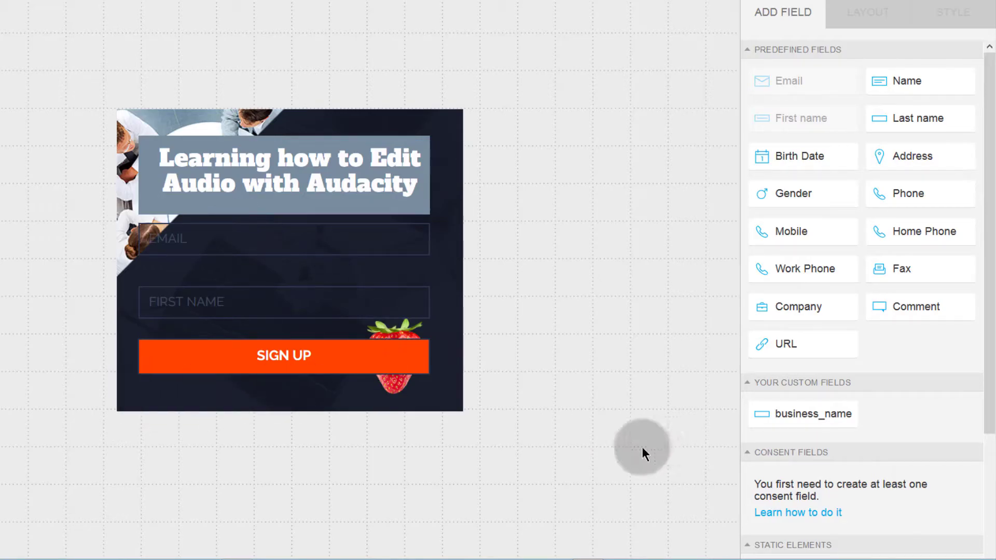
# - Add a text element beneath the Sign Up button reading "Terms and conditions"
pyautogui.scroll(-4, 885, 472)
pyautogui.click(903, 387)
pyautogui.moveTo(903, 387); pyautogui.dragTo(205, 390)
pyautogui.click(200, 387)
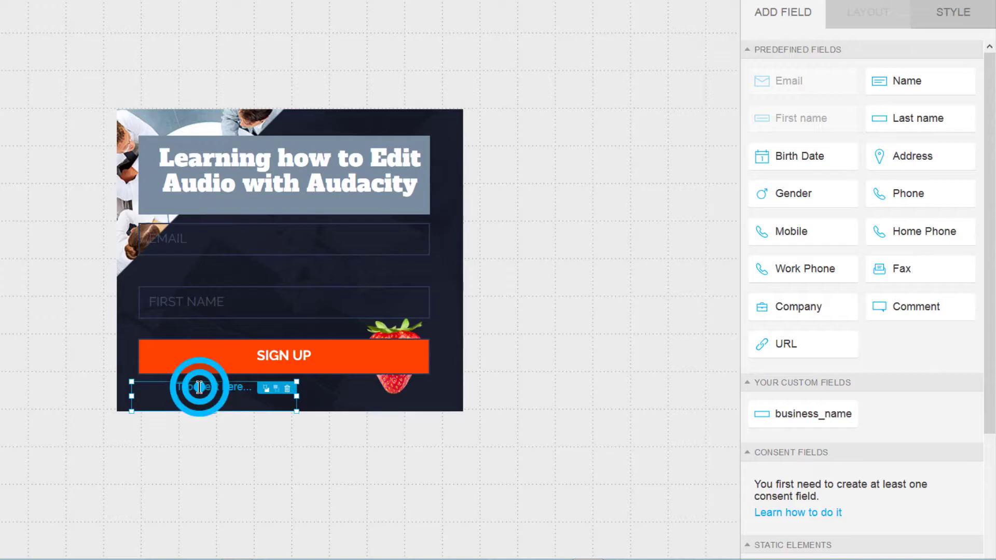
pyautogui.click(199, 388)
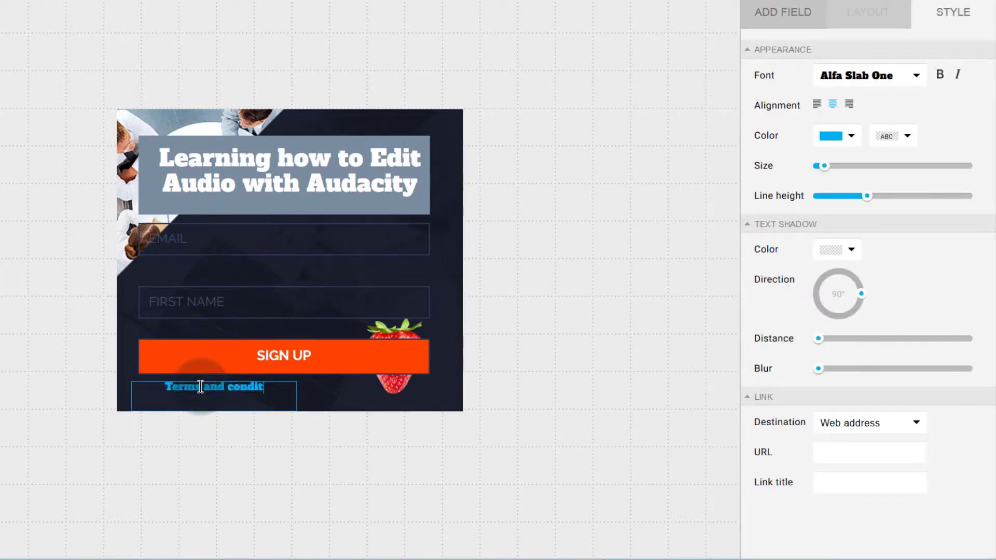
# - Select the word "conditions" in the text below the button and paste a web address as its link URL
pyautogui.moveTo(195, 386); pyautogui.dragTo(307, 386)
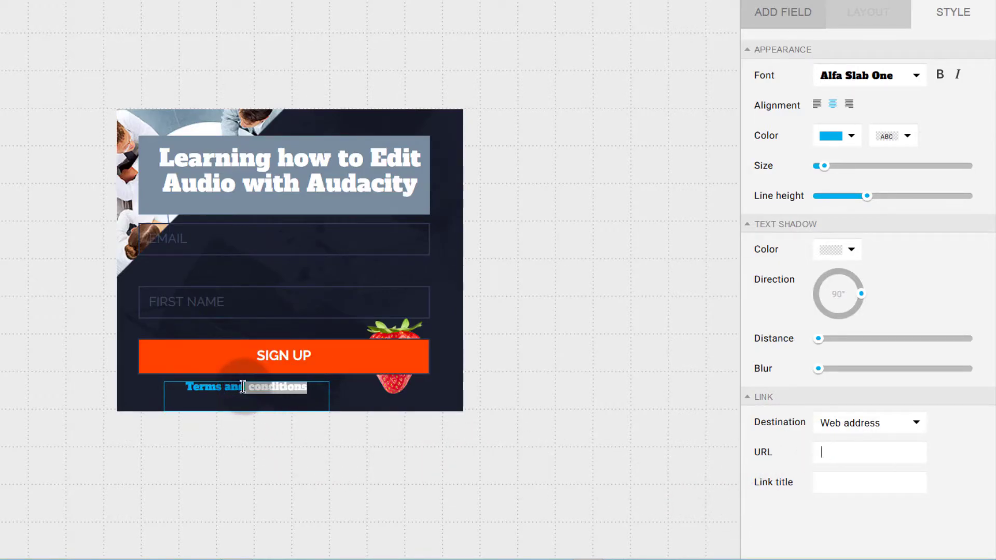
pyautogui.click(819, 449)
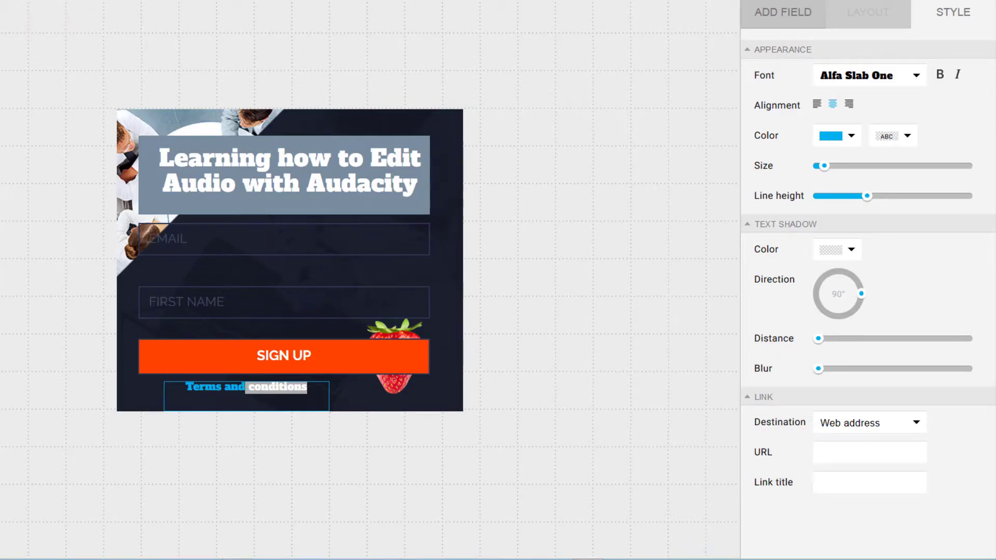
pyautogui.rightClick(829, 451)
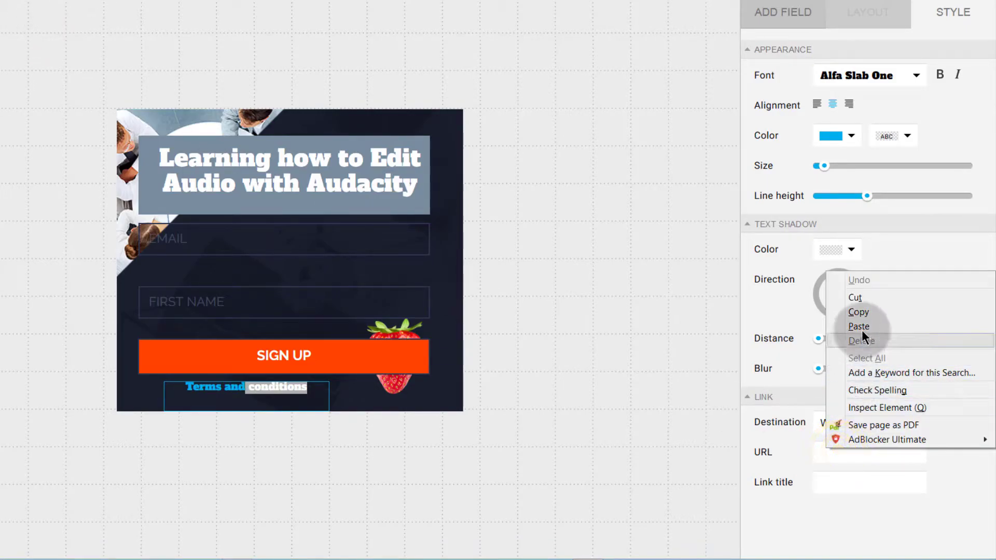
pyautogui.click(867, 325)
pyautogui.click(305, 271)
# - Change the email field's label to "Email Address" in its layout settings
pyautogui.click(264, 235)
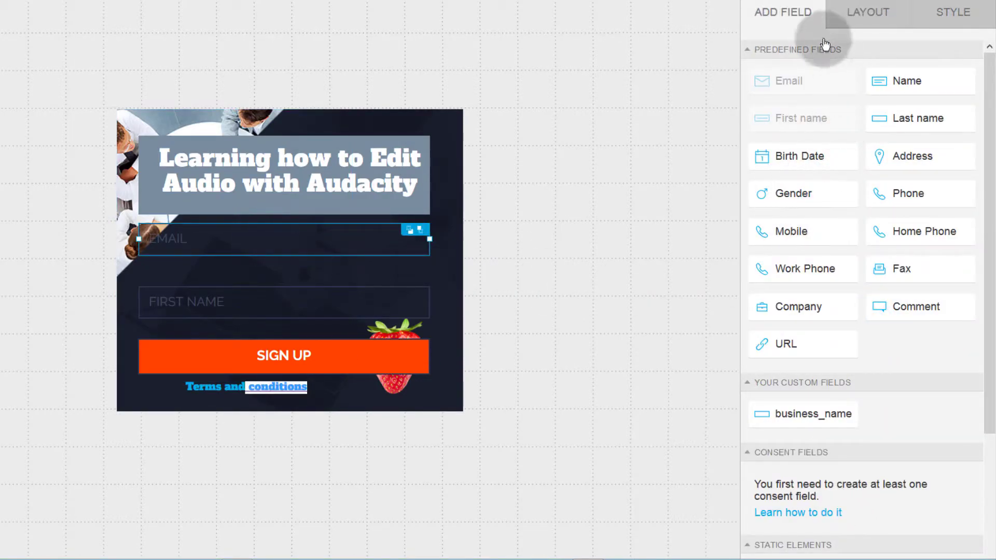
pyautogui.click(860, 13)
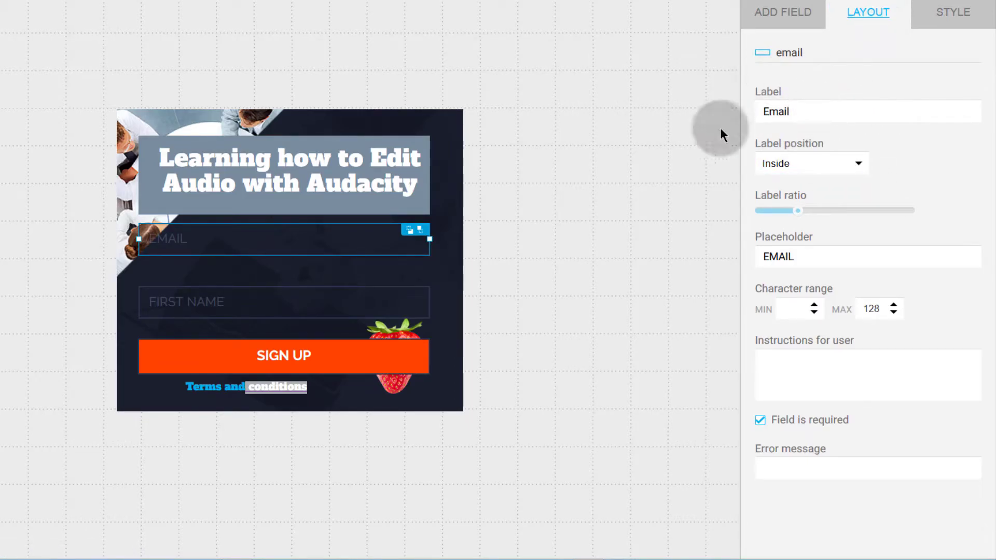
pyautogui.click(226, 238)
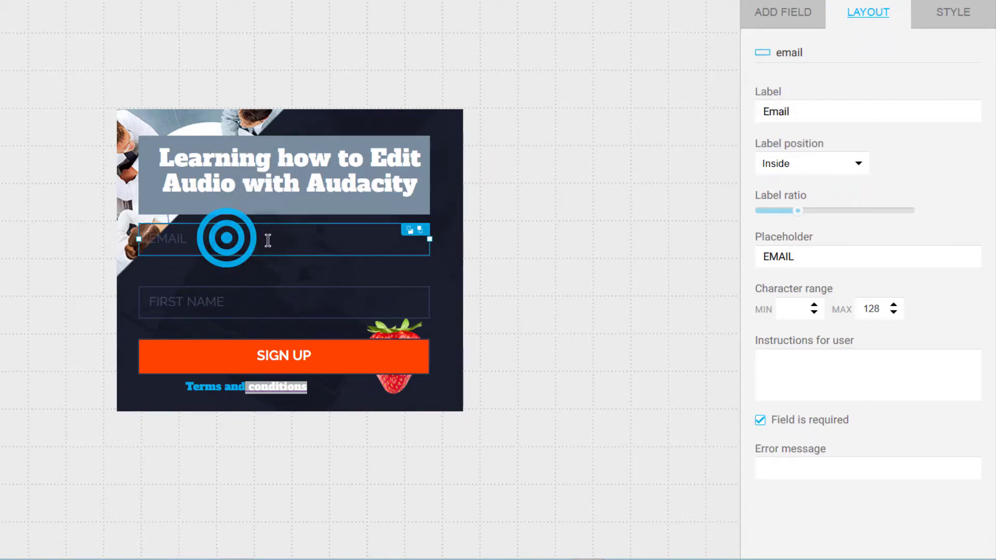
pyautogui.moveTo(176, 230); pyautogui.dragTo(178, 231)
pyautogui.click(814, 105)
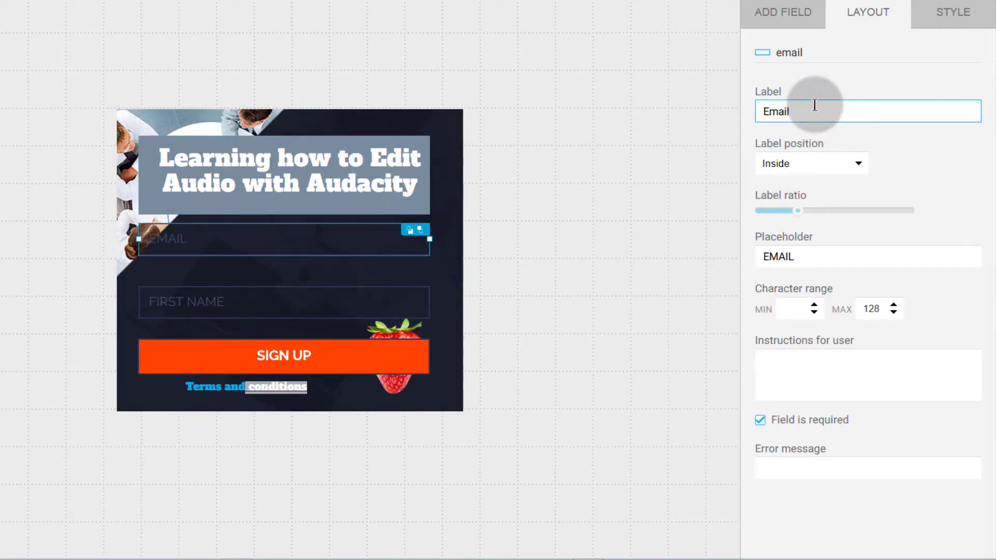
pyautogui.write('Address')
pyautogui.click(939, 161)
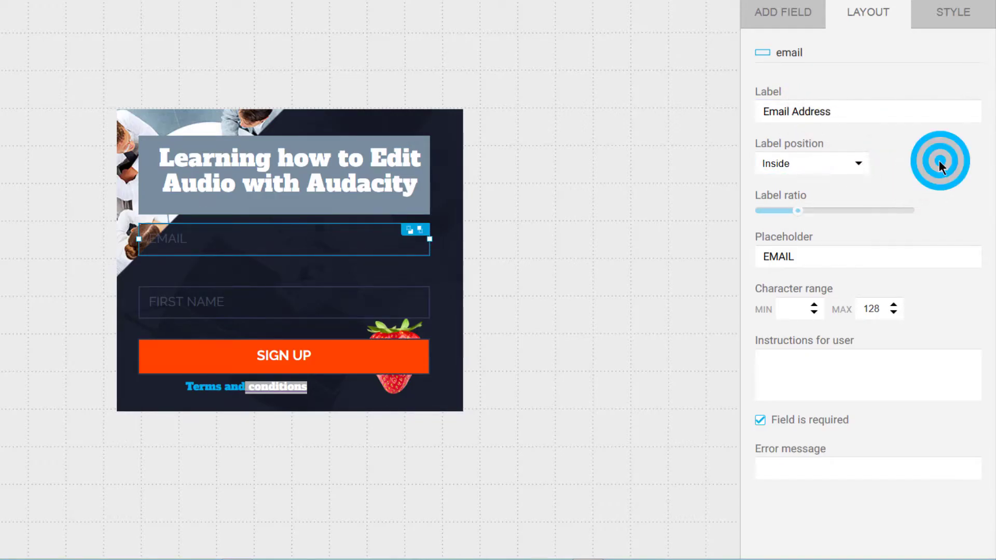
# - Try the Top label position for the email field, and return it to Inside
pyautogui.click(862, 164)
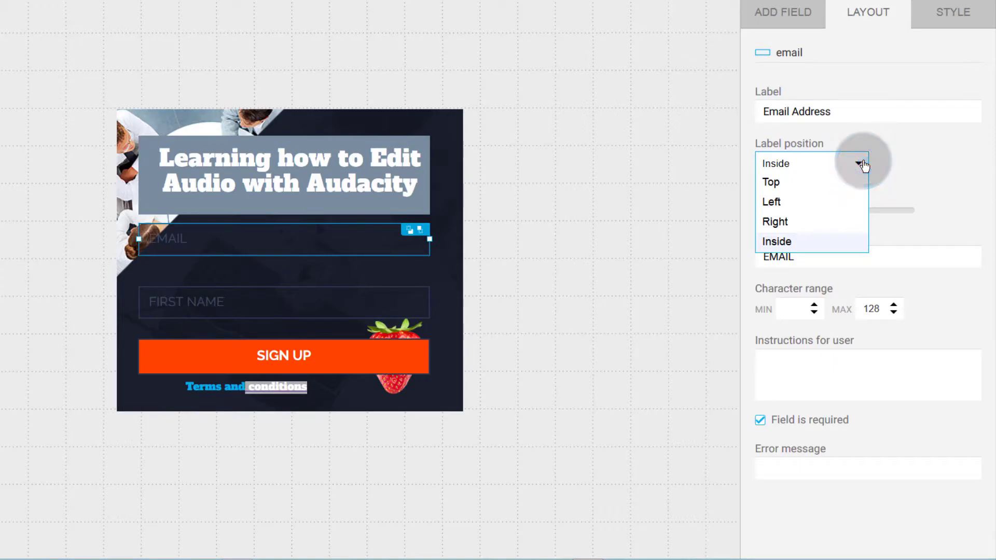
pyautogui.click(784, 184)
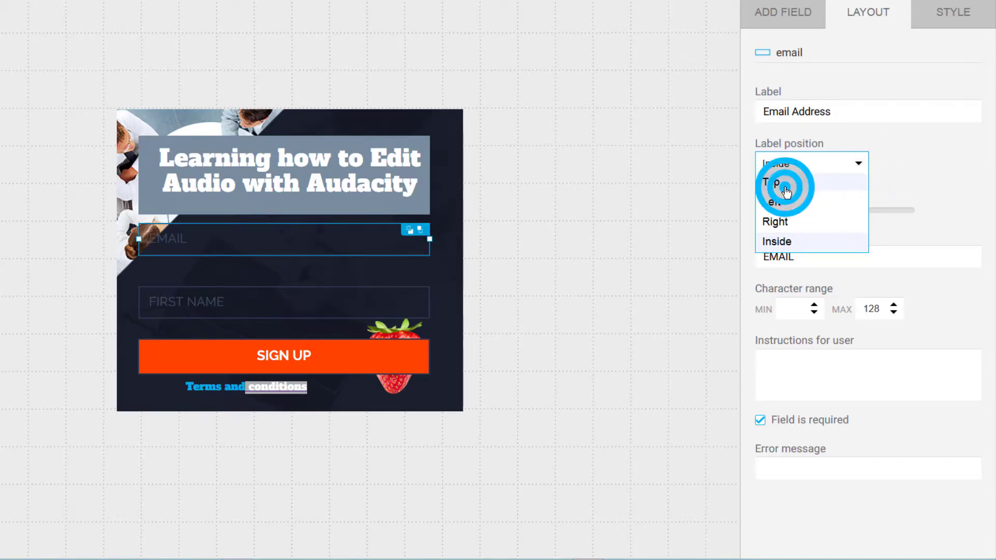
pyautogui.click(190, 232)
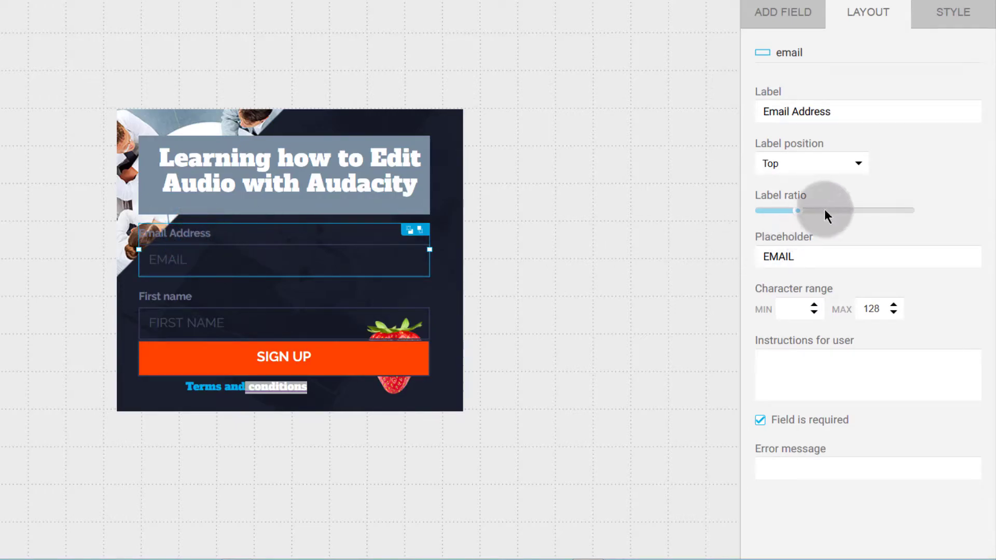
pyautogui.click(326, 235)
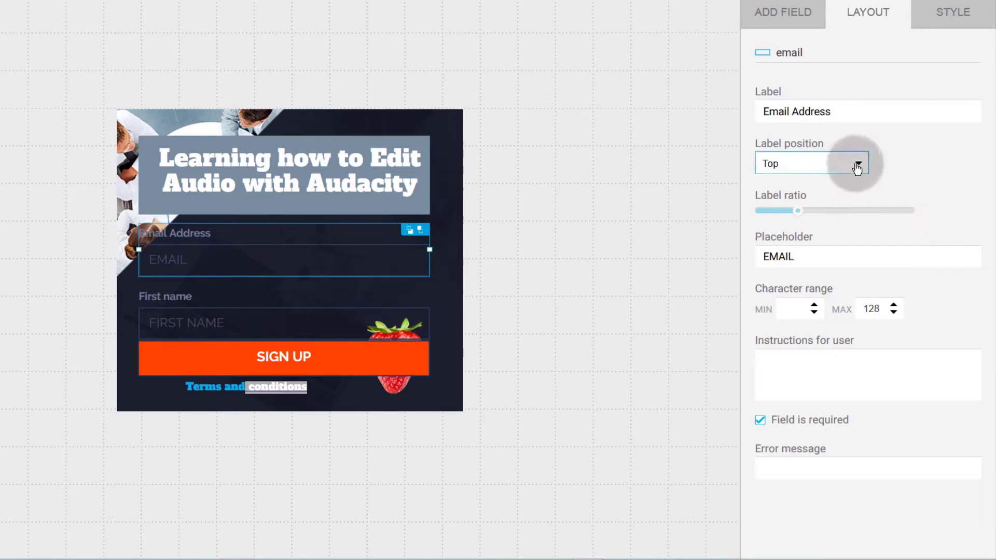
pyautogui.click(856, 165)
pyautogui.click(779, 242)
# - Nudge the email field slightly downward and set its placeholder to "EMAIL ADDRESS"
pyautogui.click(205, 245)
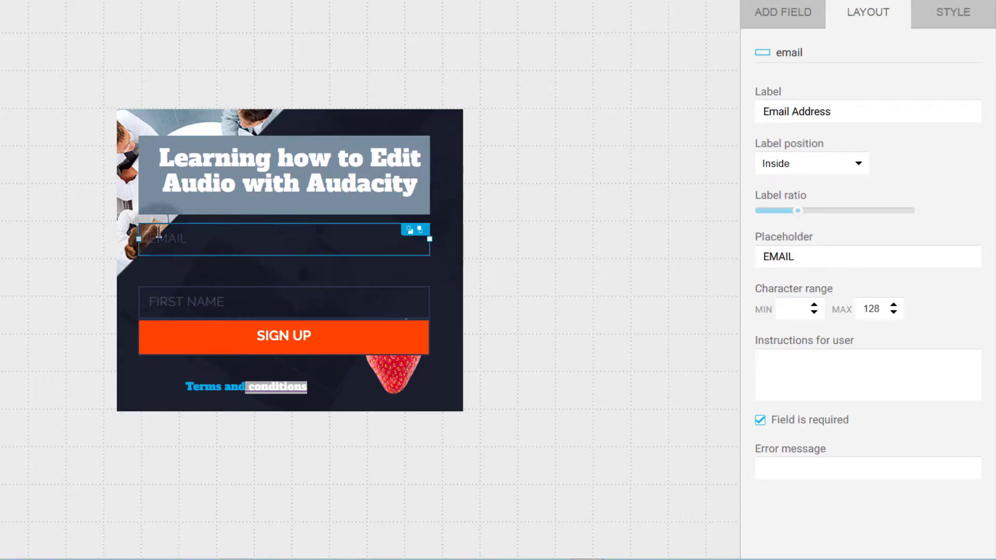
pyautogui.moveTo(200, 237)
pyautogui.mouseDown()
pyautogui.moveTo(174, 243)
pyautogui.moveTo(202, 244)
pyautogui.mouseUp()
pyautogui.click(801, 253)
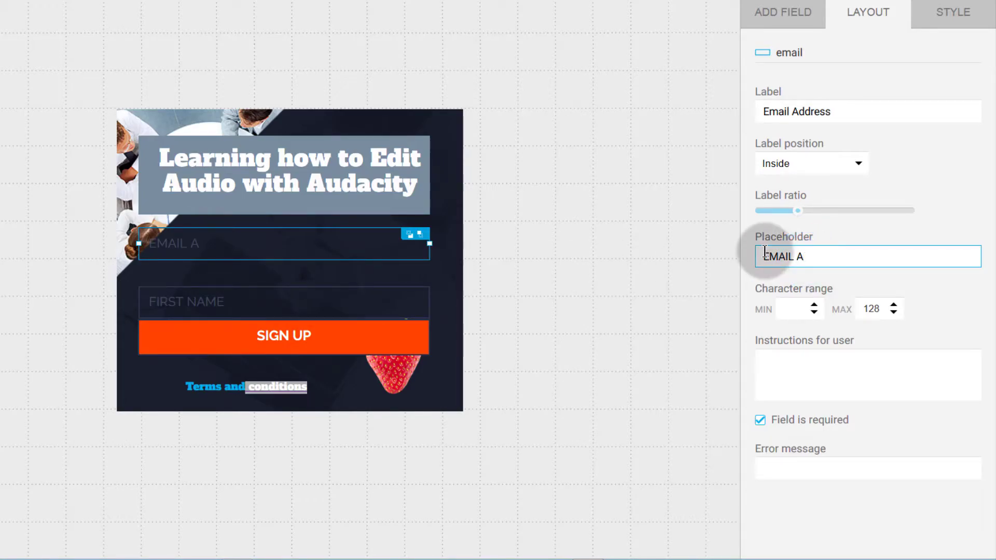
pyautogui.click(822, 259)
pyautogui.write('RESS')
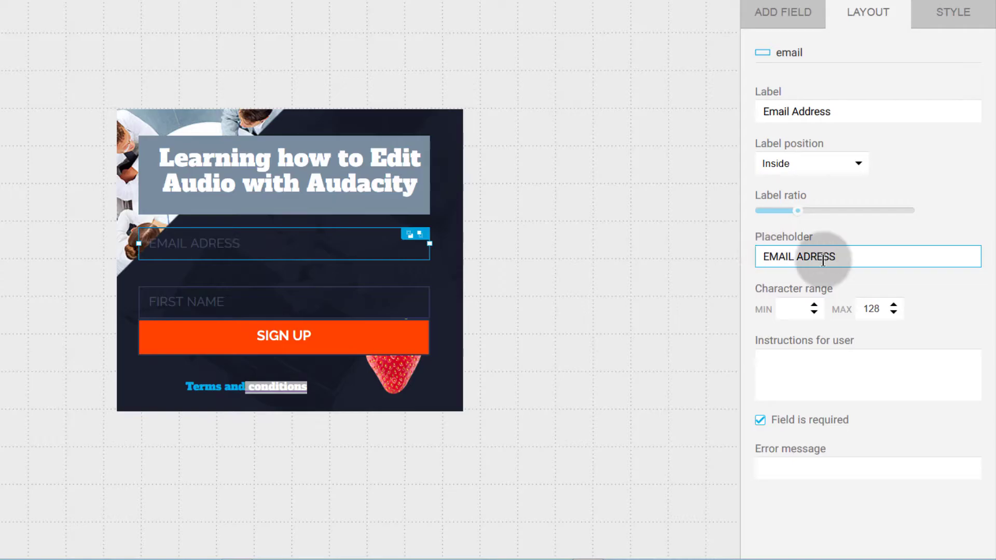
# - Move the Sign Up button down slightly to leave a gap below the first name field
pyautogui.click(626, 299)
pyautogui.moveTo(224, 337); pyautogui.dragTo(224, 353)
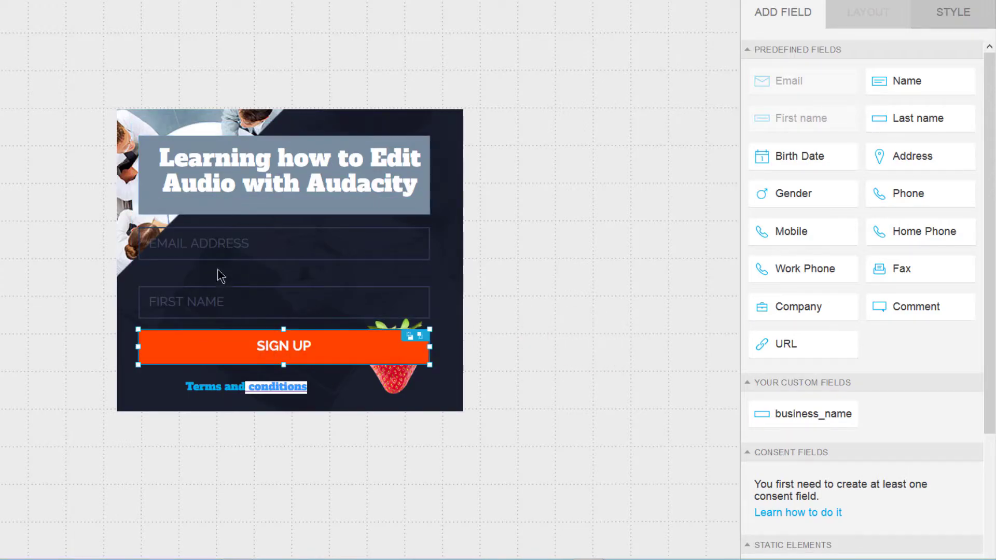
pyautogui.scroll(-3, 910, 348)
pyautogui.scroll(3, 911, 365)
# - Review the email field's layout settings, including the option that makes the field required
pyautogui.click(219, 239)
pyautogui.click(869, 12)
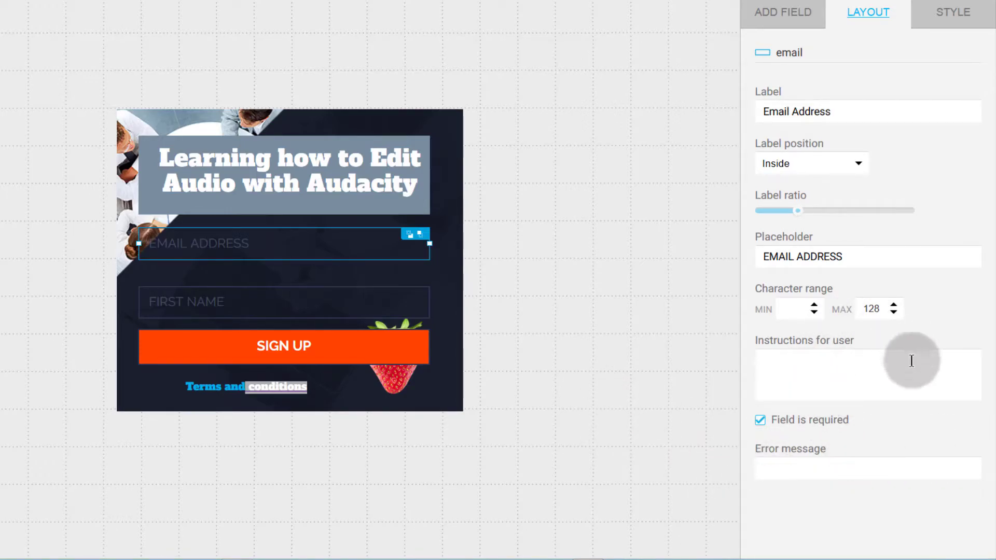
pyautogui.click(760, 420)
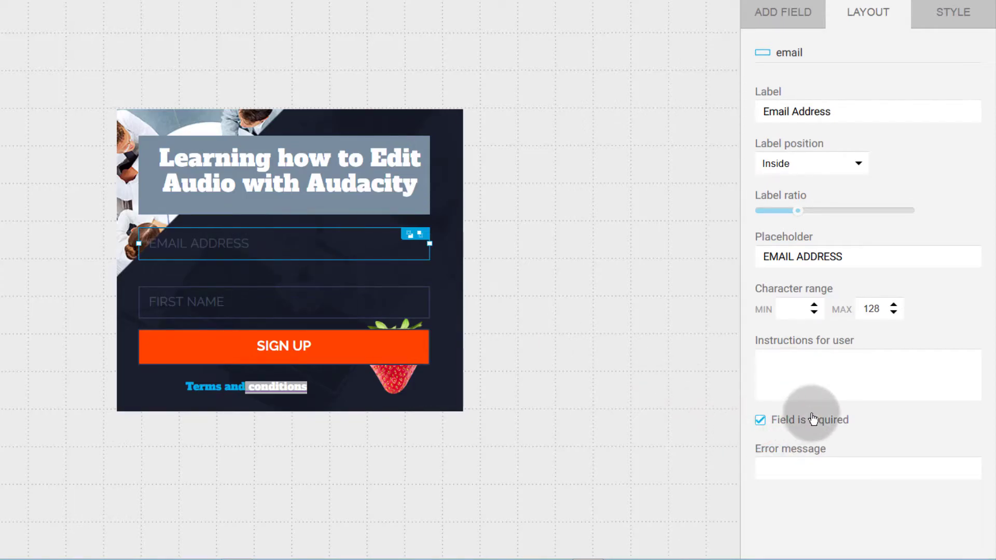
# - Review the first name field's layout settings and its label and input style options
pyautogui.click(191, 307)
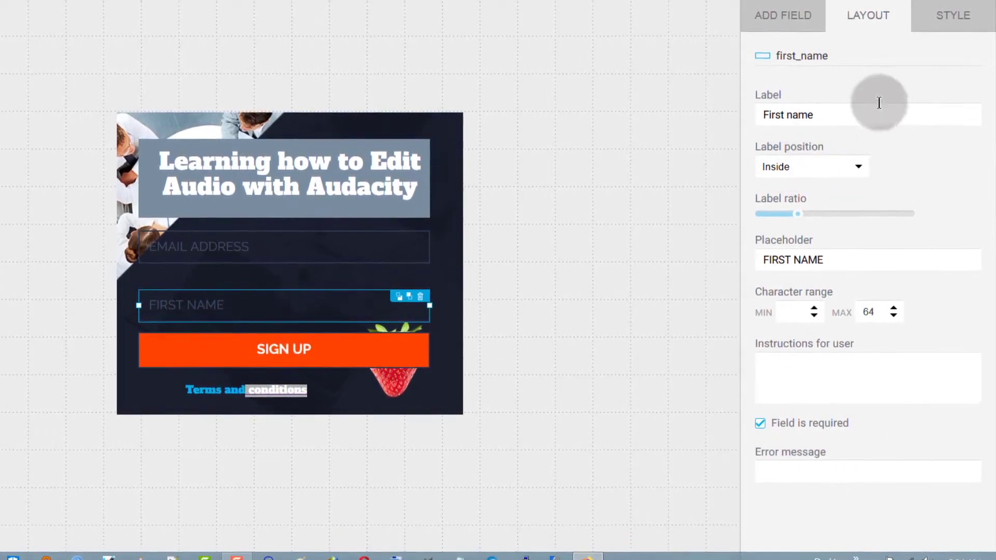
pyautogui.click(952, 16)
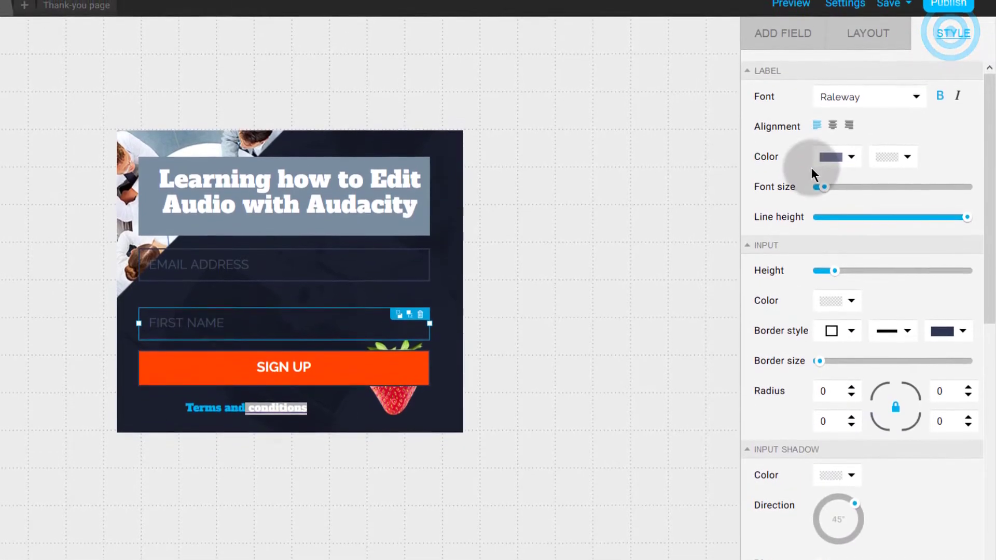
pyautogui.moveTo(823, 187)
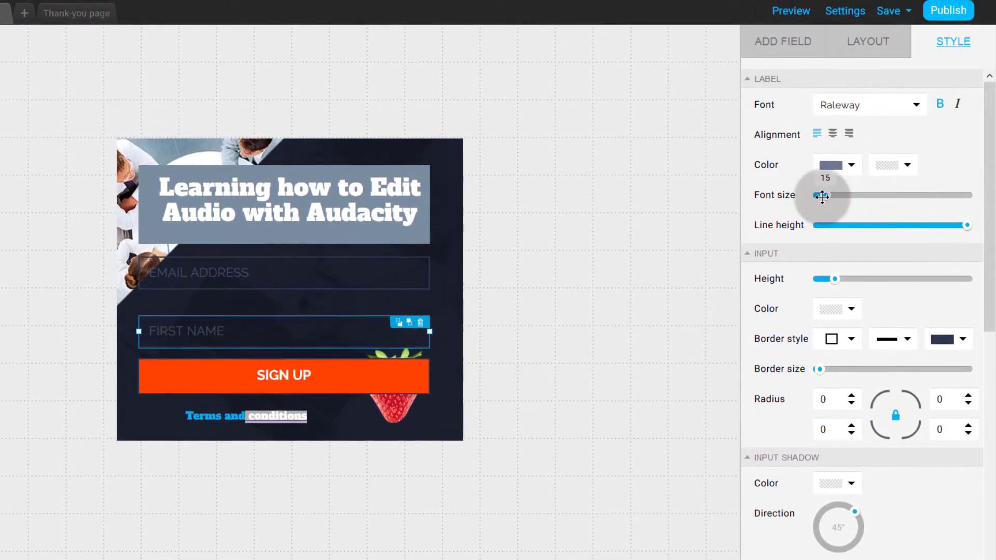
pyautogui.click(182, 273)
# - Select the whole heading text, adjust its size to fit two lines inside the grey box, and slightly increase its line height
pyautogui.click(268, 196)
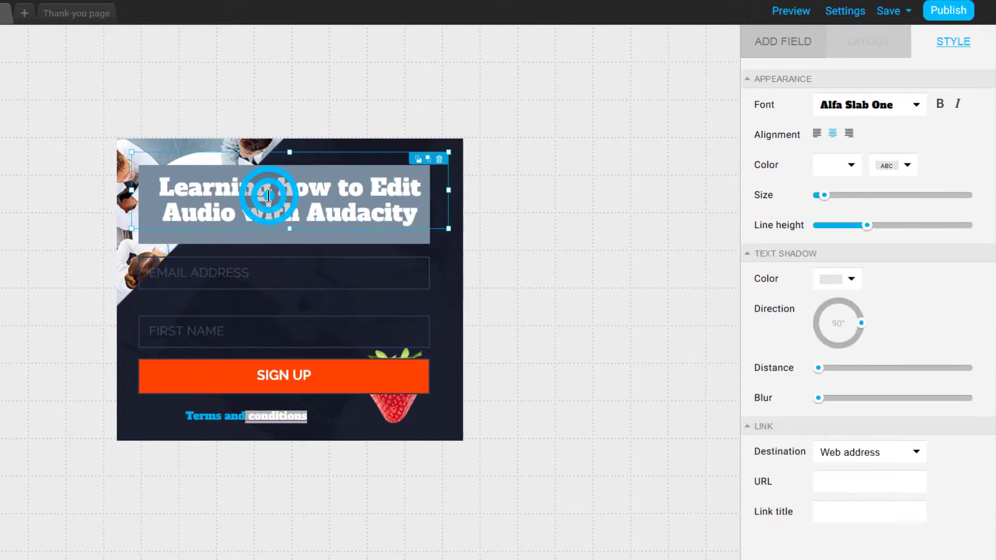
pyautogui.doubleClick(268, 196)
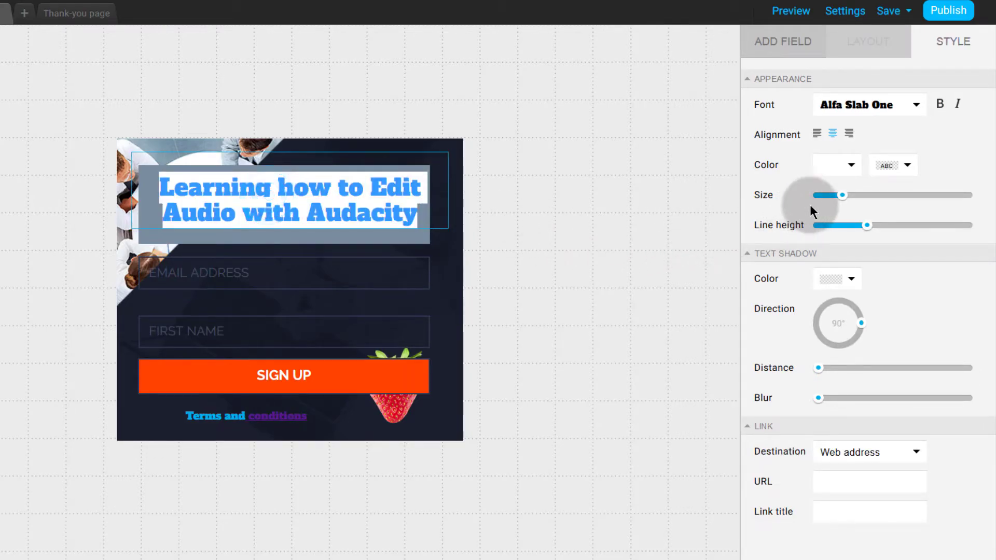
pyautogui.click(829, 196)
pyautogui.moveTo(831, 194); pyautogui.dragTo(843, 194)
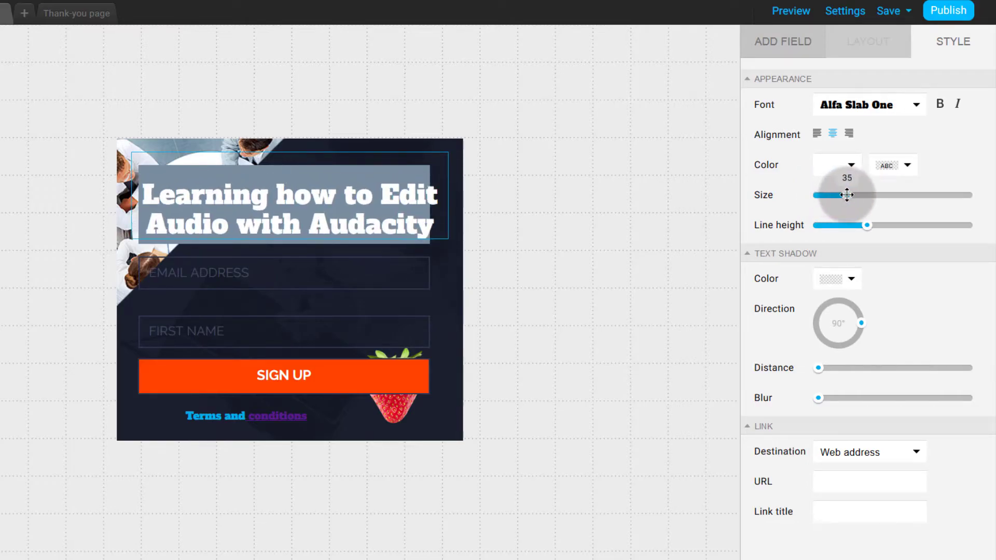
pyautogui.moveTo(846, 194); pyautogui.dragTo(838, 194)
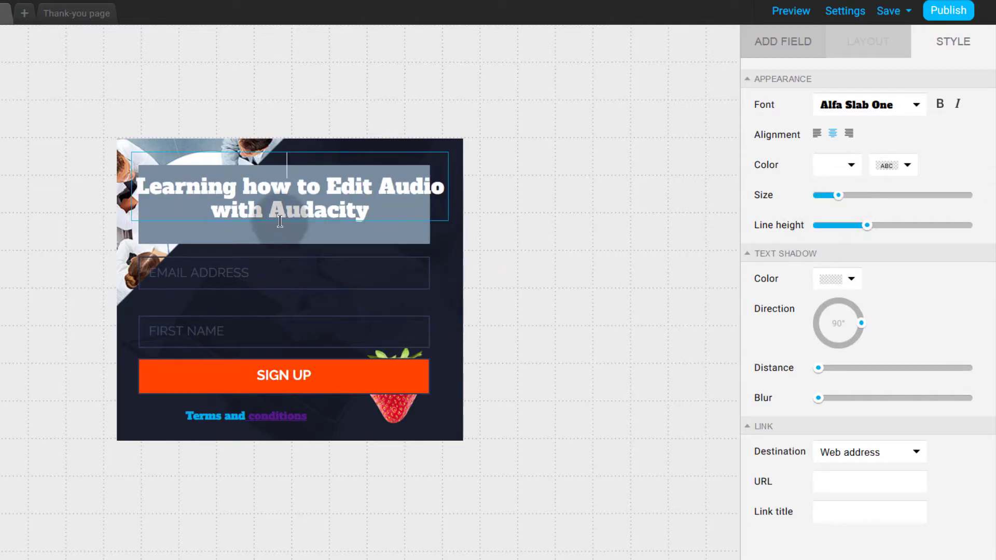
pyautogui.moveTo(850, 195); pyautogui.dragTo(845, 201)
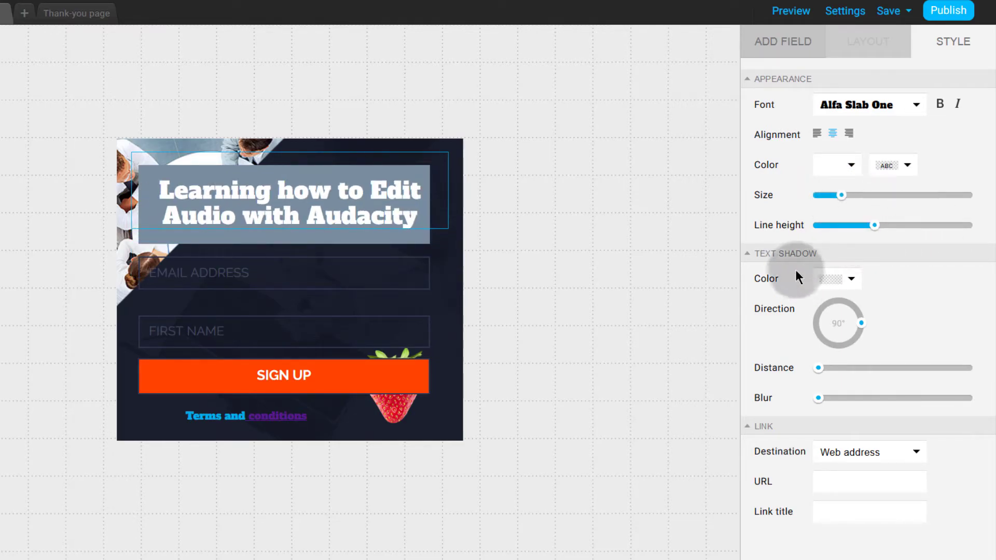
# - Change the heading text's font to Amaranth
pyautogui.click(792, 254)
pyautogui.click(794, 254)
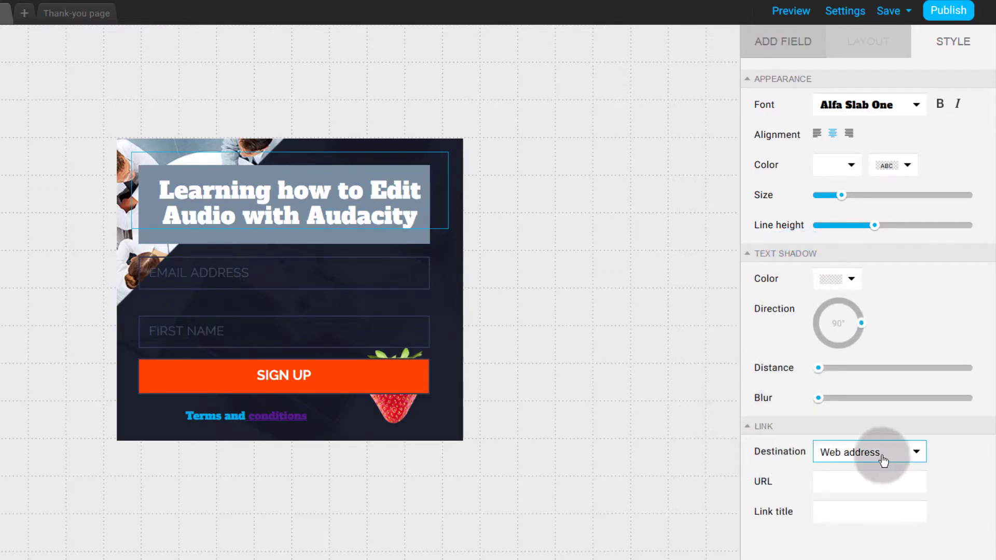
pyautogui.click(916, 106)
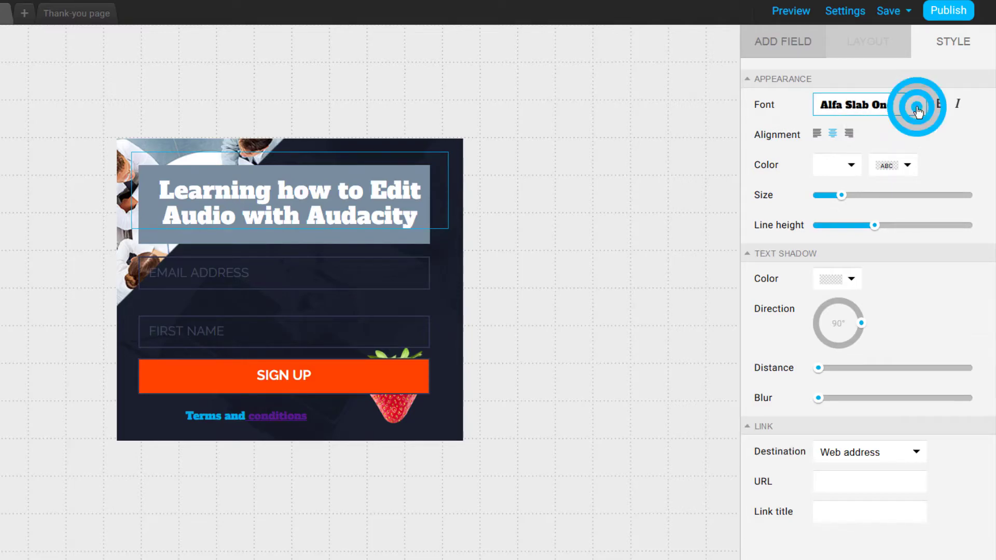
pyautogui.click(844, 145)
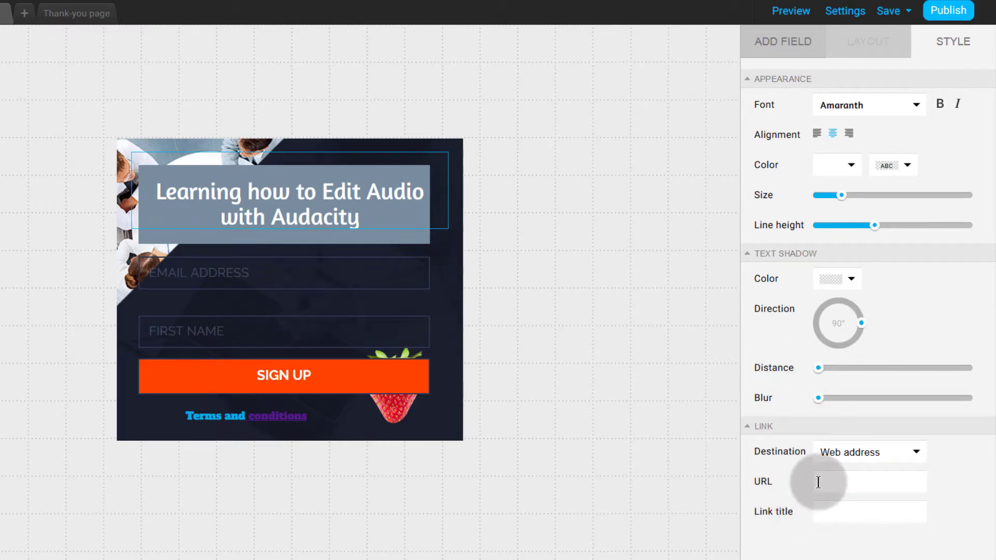
# - Select the word "Audacity" in the heading and paste a web address as its link URL
pyautogui.click(282, 219)
pyautogui.moveTo(275, 219); pyautogui.dragTo(359, 218)
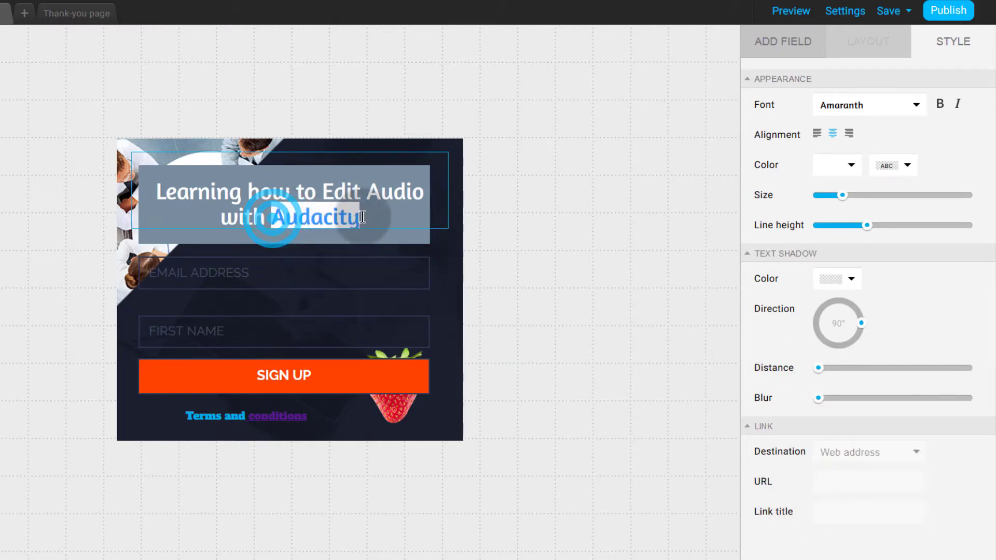
pyautogui.click(823, 480)
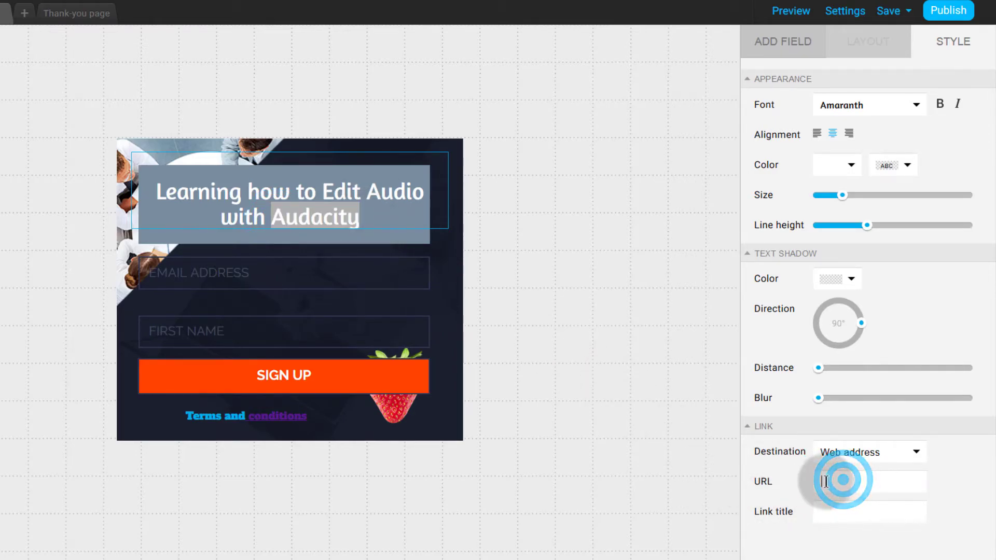
pyautogui.click(839, 479)
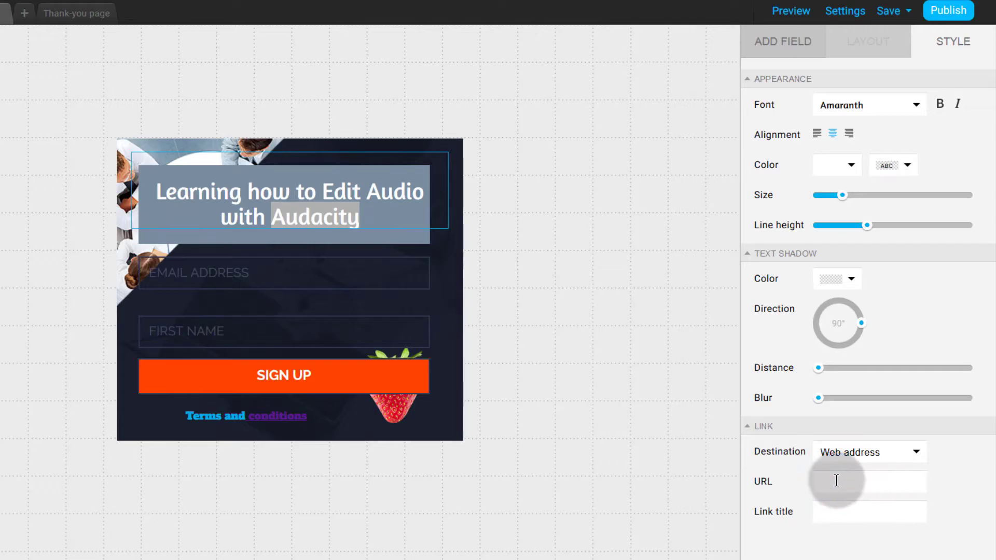
pyautogui.rightClick(836, 484)
pyautogui.click(873, 361)
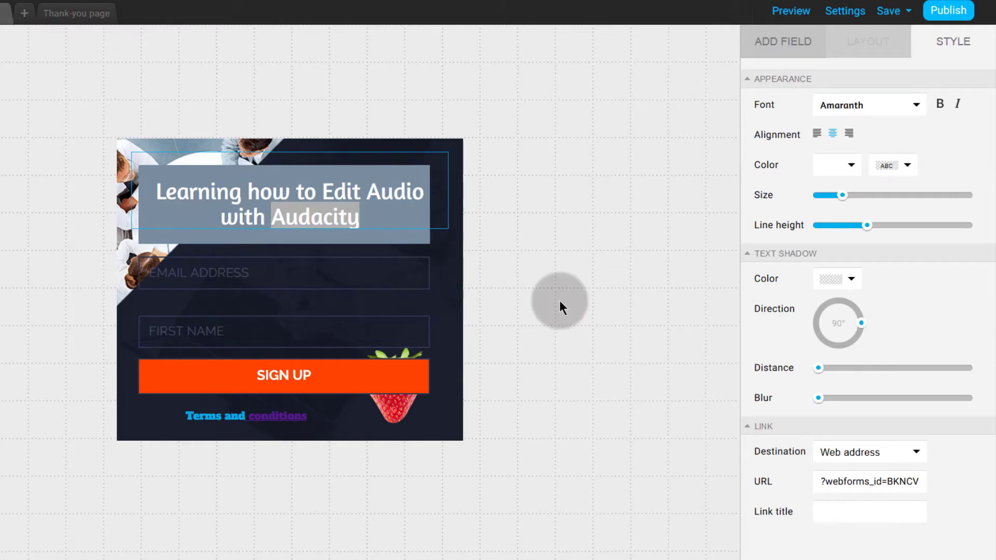
pyautogui.press('Left')
pyautogui.press('Left')
pyautogui.press('Left')
pyautogui.press('Left')
pyautogui.press('Left')
pyautogui.press('Left')
pyautogui.press('Left')
pyautogui.press('Left')
pyautogui.press('Left')
pyautogui.press('Left')
pyautogui.press('Left')
pyautogui.press('Left')
pyautogui.press('Left')
pyautogui.press('Left')
pyautogui.press('Left')
pyautogui.press('Left')
pyautogui.press('Left')
pyautogui.press('Left')
pyautogui.press('Left')
pyautogui.press('Left')
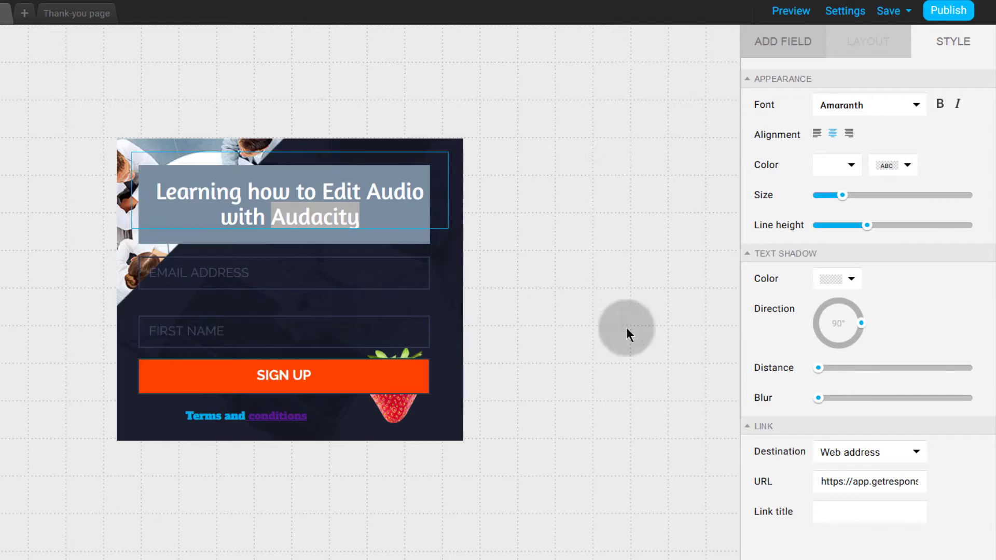
pyautogui.click(820, 481)
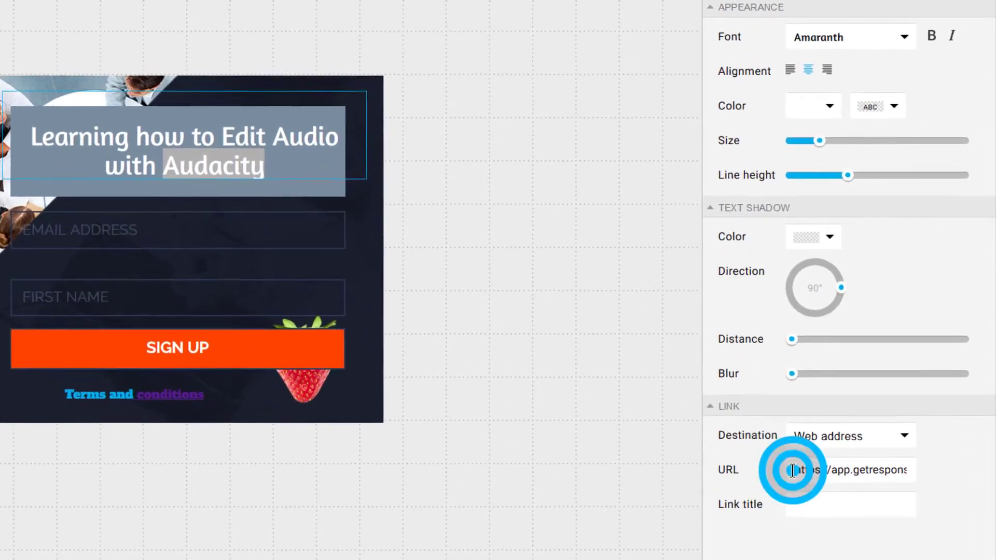
pyautogui.moveTo(792, 470); pyautogui.dragTo(826, 470)
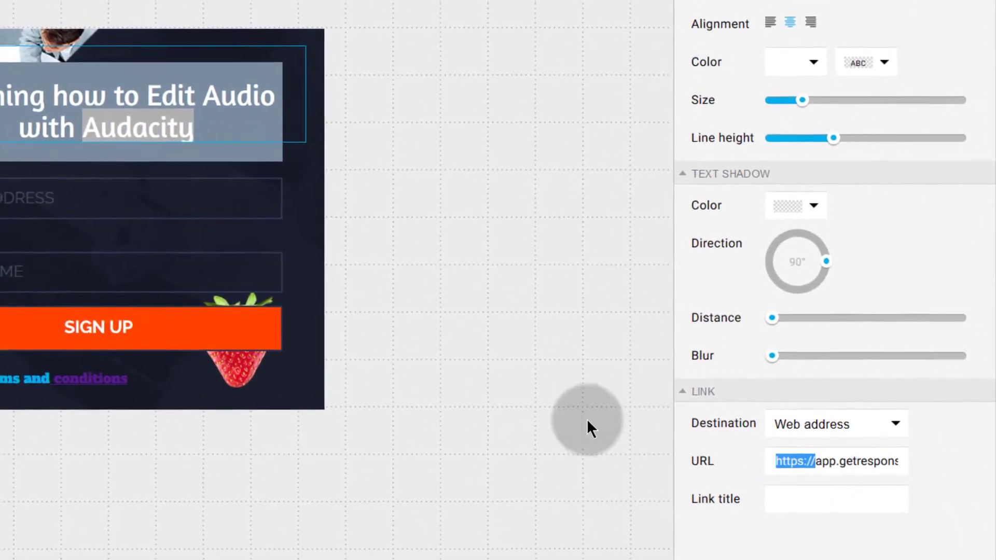
# - Apply the link to the word "Audacity" and reopen the heading text's style settings
pyautogui.click(589, 420)
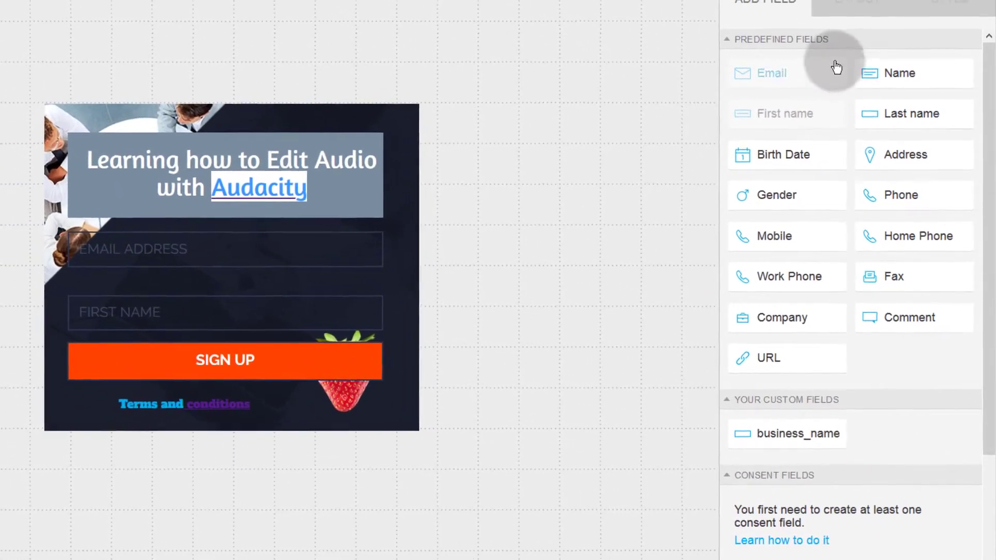
pyautogui.click(161, 189)
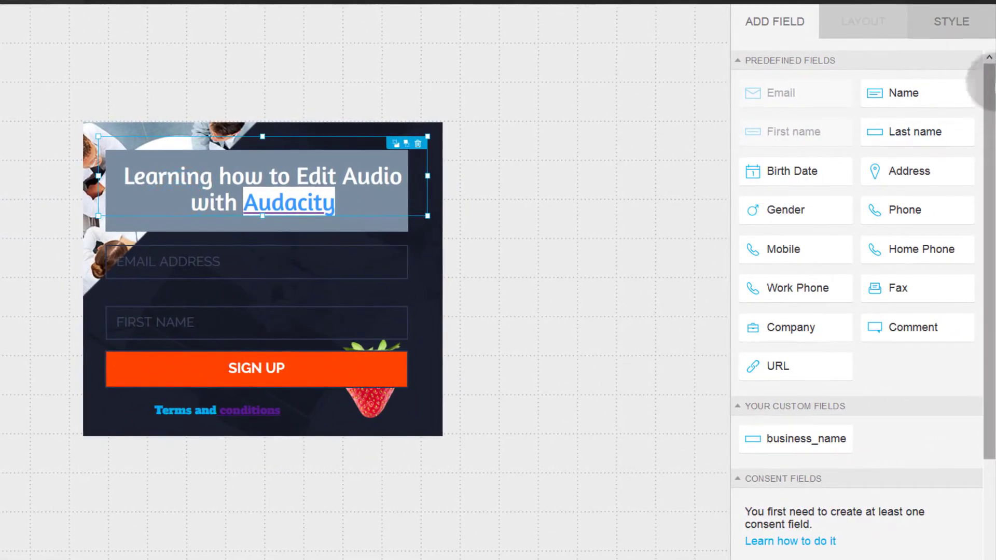
pyautogui.click(951, 22)
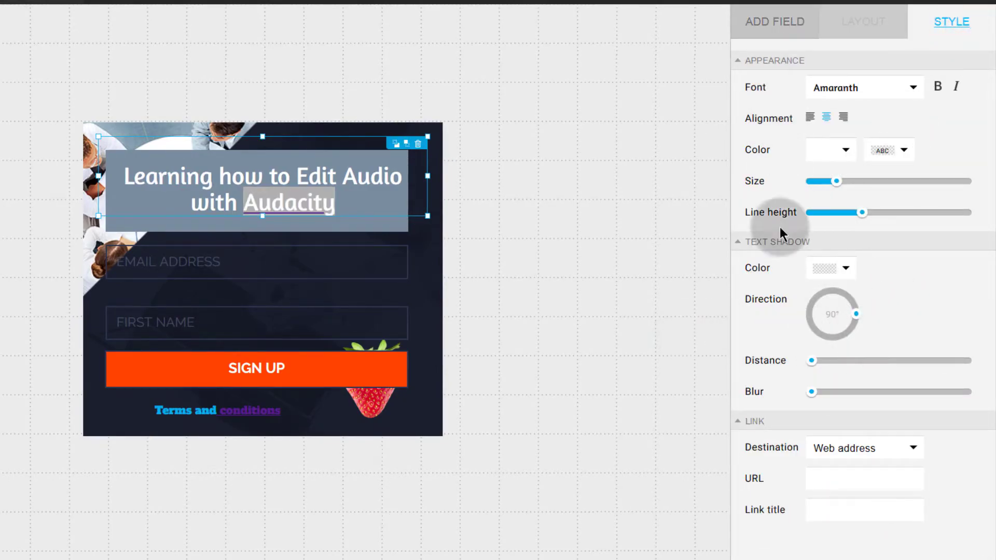
# - Replace the form's background image with the solid near-black colour #101112
pyautogui.click(429, 421)
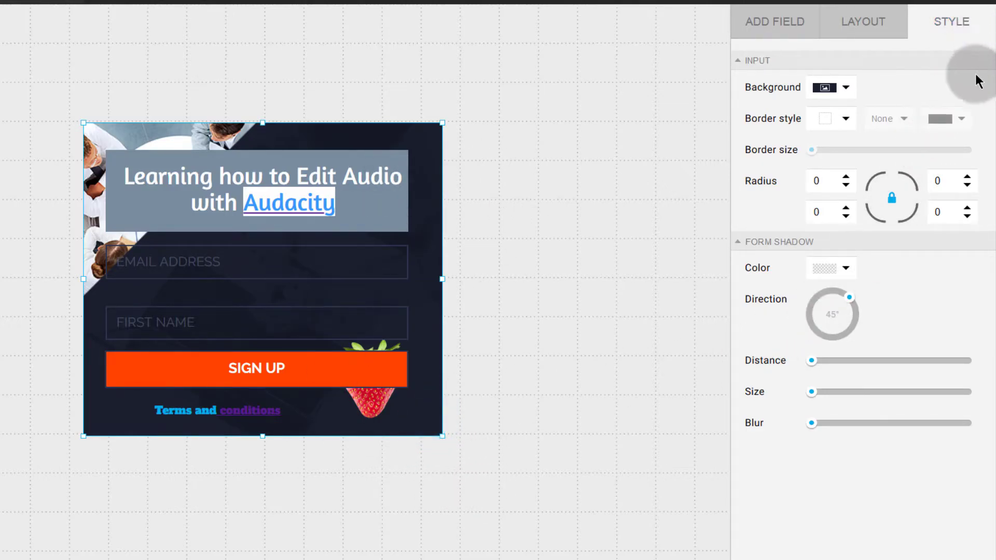
pyautogui.click(847, 89)
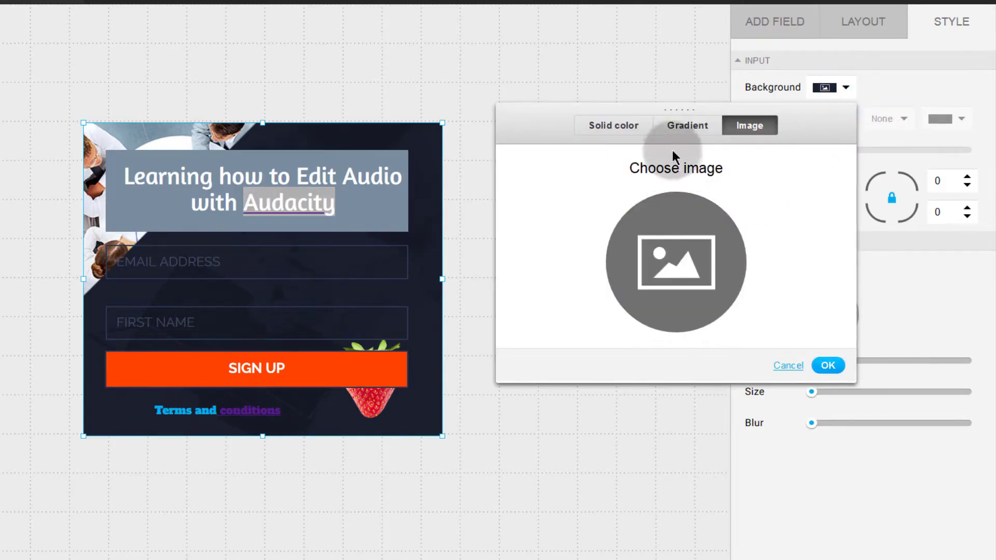
pyautogui.click(617, 125)
pyautogui.click(654, 190)
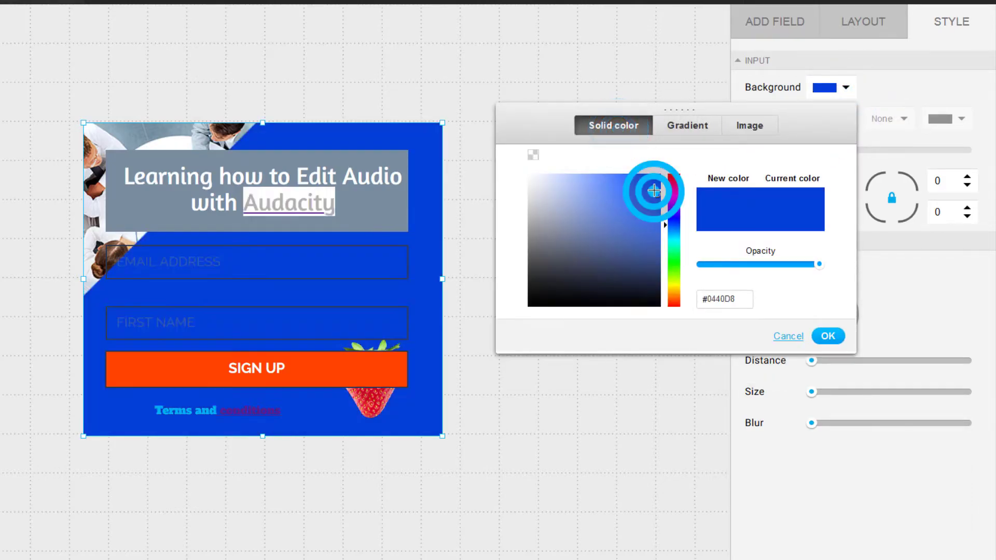
pyautogui.moveTo(654, 190); pyautogui.dragTo(545, 250)
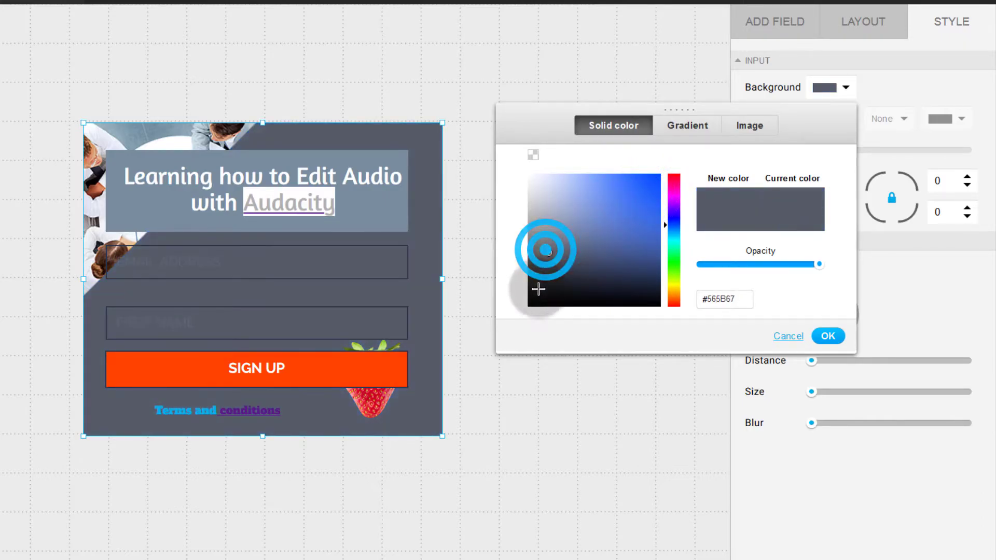
pyautogui.moveTo(538, 288); pyautogui.dragTo(542, 297)
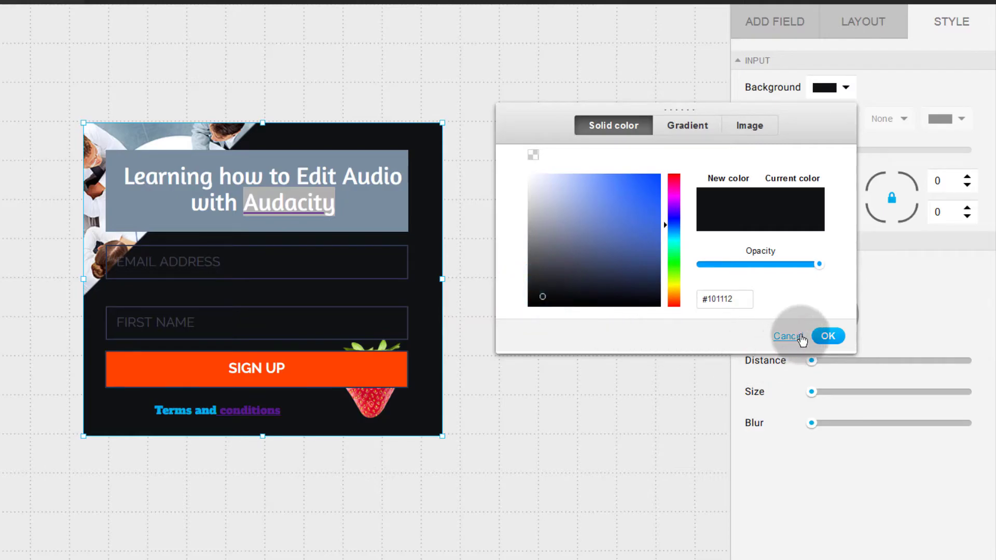
pyautogui.click(828, 336)
# - Change the email address field's label colour to the light grey #EFEFF1
pyautogui.click(211, 266)
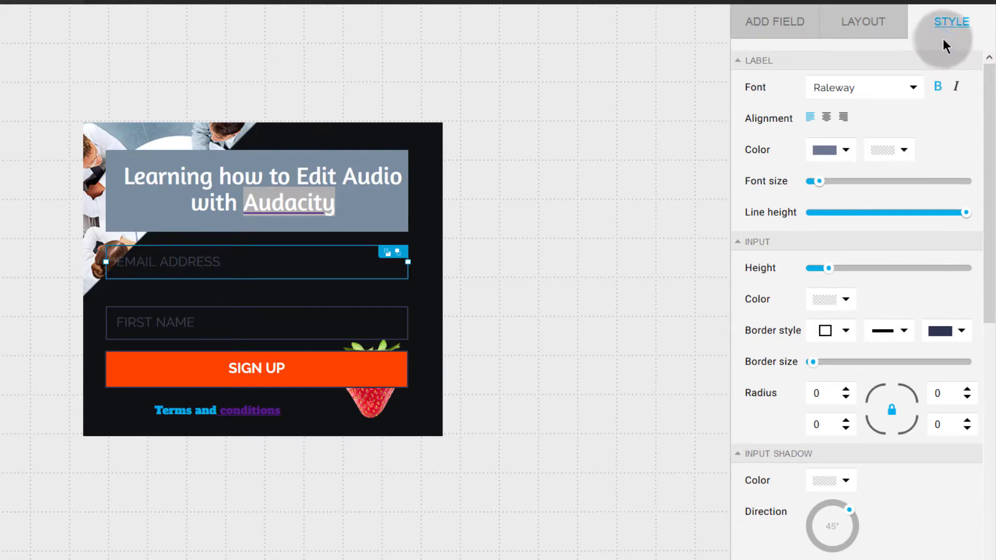
pyautogui.click(952, 22)
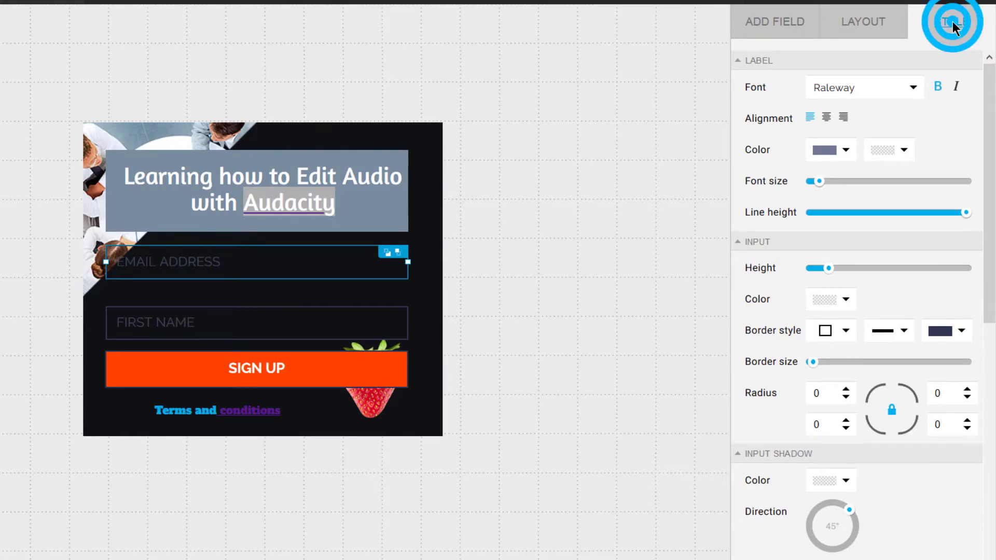
pyautogui.click(847, 151)
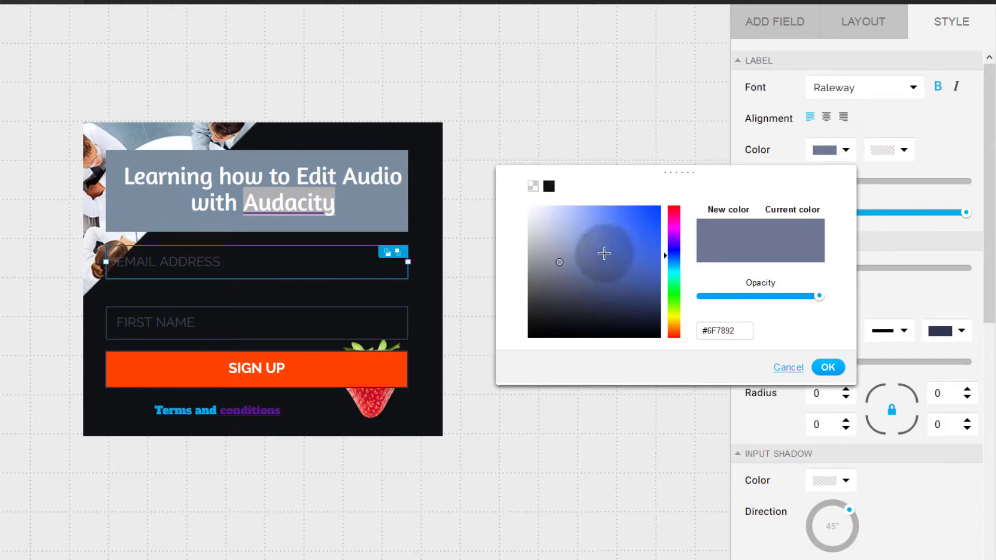
pyautogui.click(534, 213)
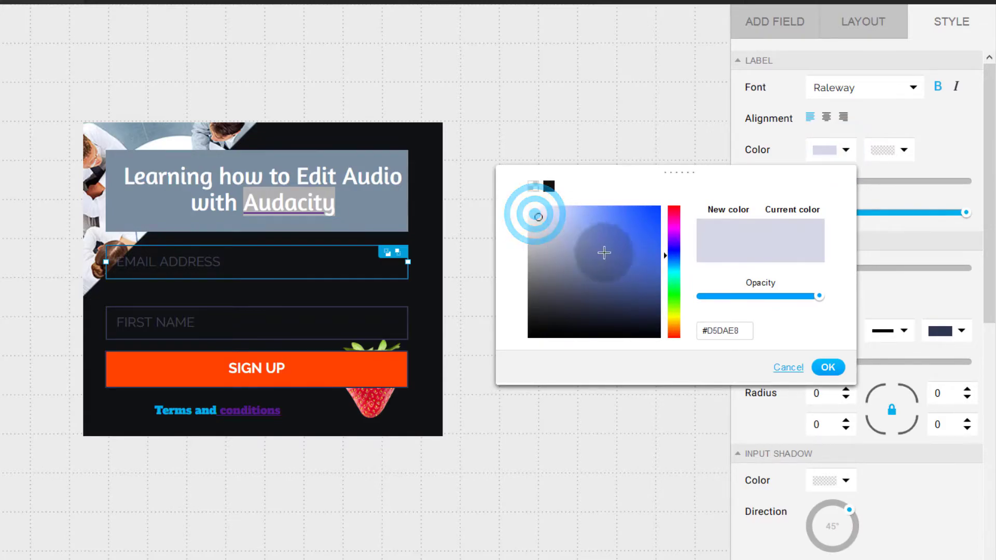
pyautogui.click(538, 215)
pyautogui.click(529, 211)
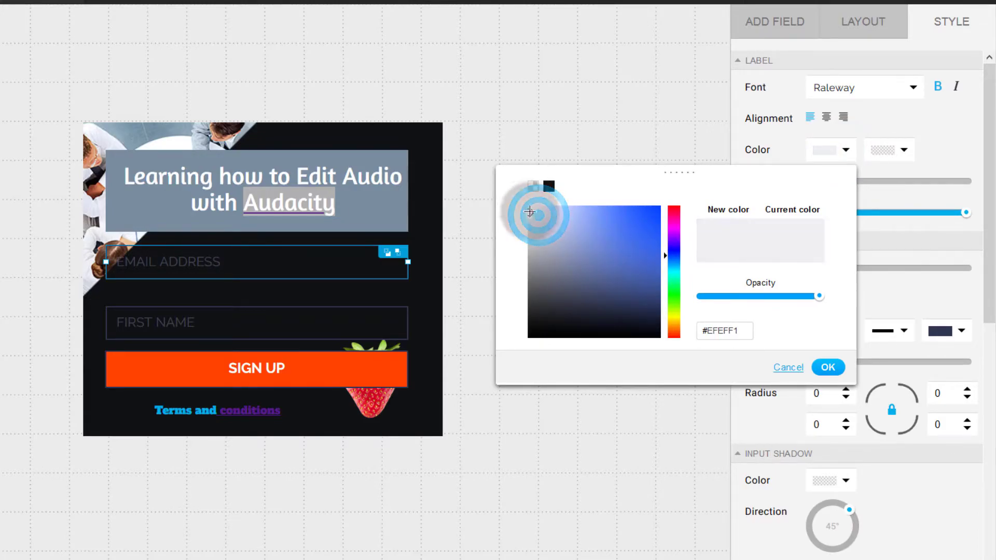
pyautogui.click(828, 368)
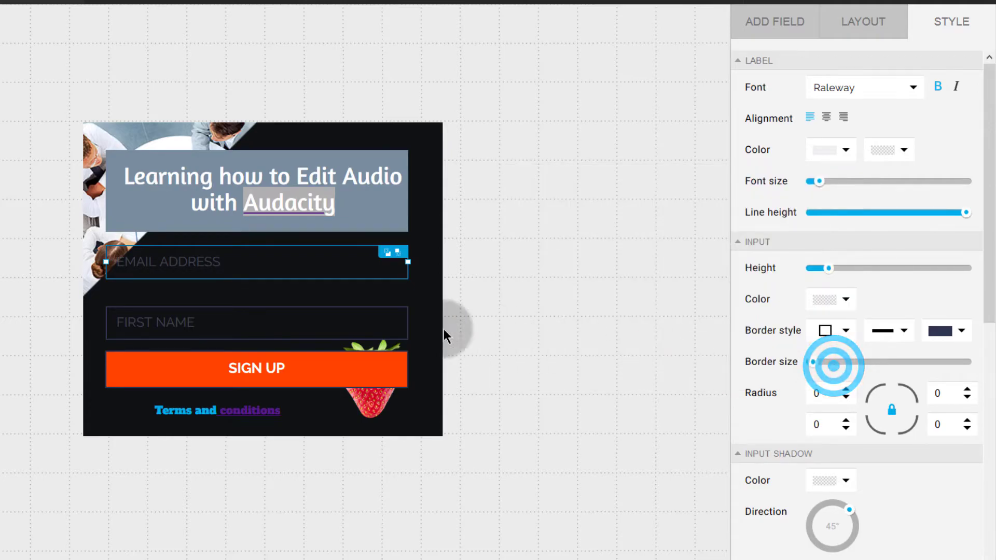
# - Fill the form's input fields with the near-white colour #FCFCFC
pyautogui.click(265, 260)
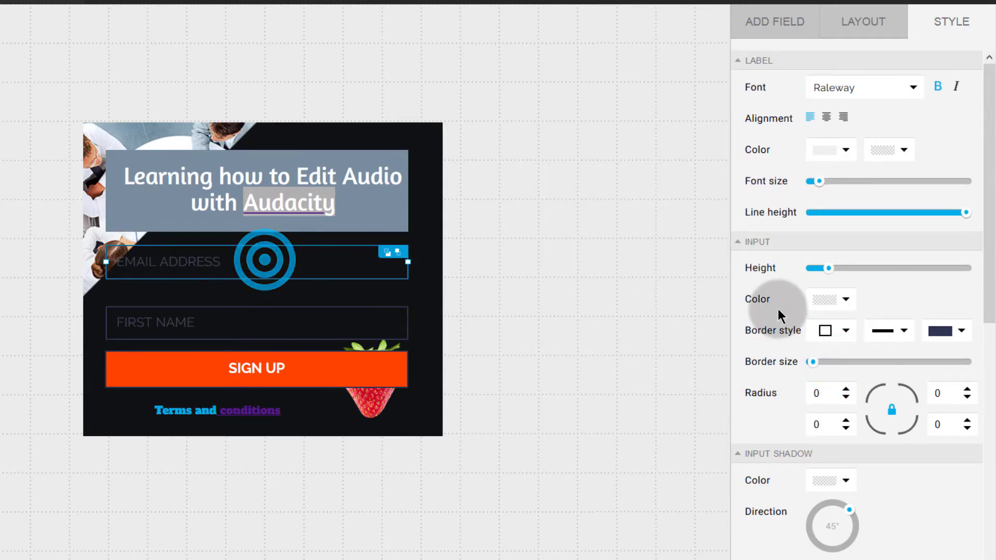
pyautogui.click(818, 297)
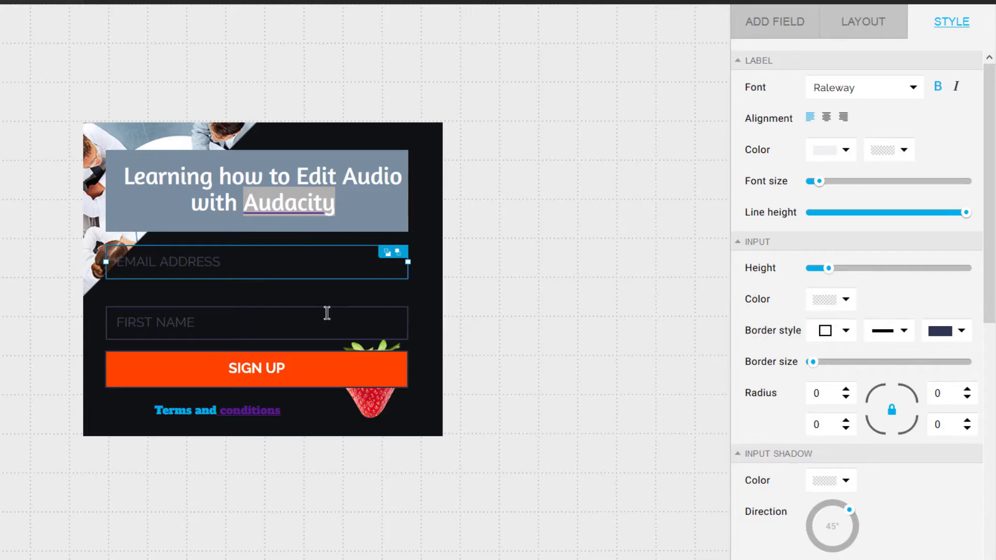
pyautogui.click(282, 306)
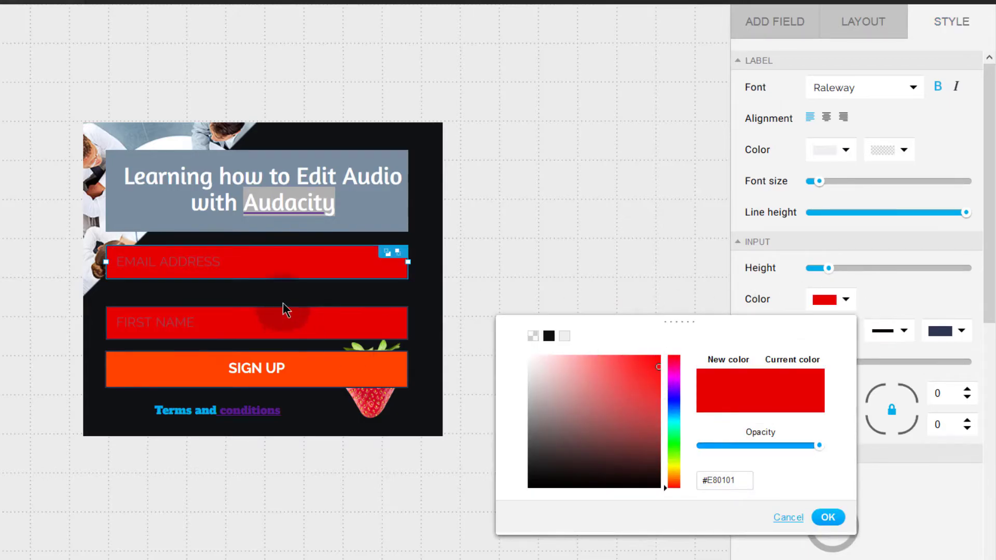
pyautogui.click(532, 361)
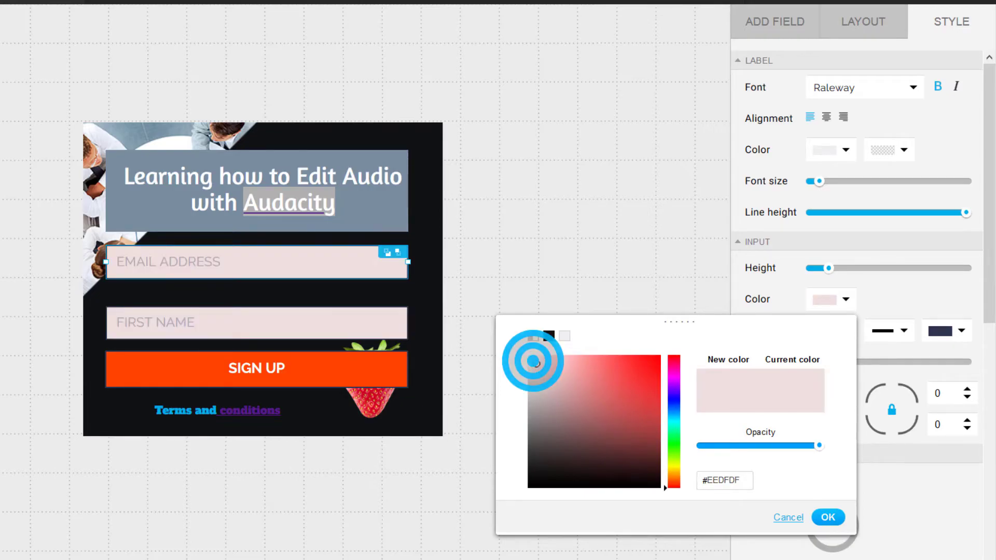
pyautogui.moveTo(532, 361)
pyautogui.mouseDown()
pyautogui.moveTo(606, 443)
pyautogui.moveTo(521, 353)
pyautogui.mouseUp()
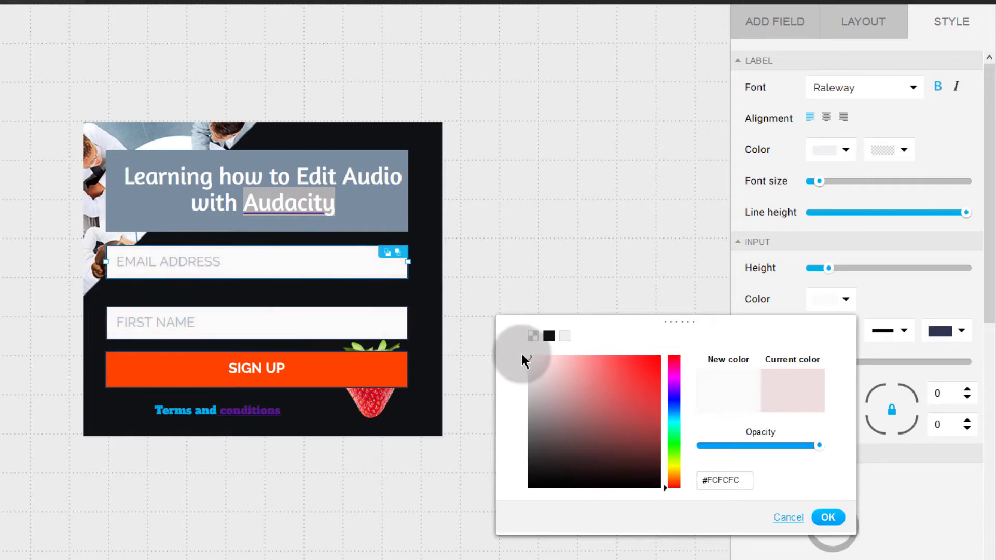
pyautogui.click(827, 517)
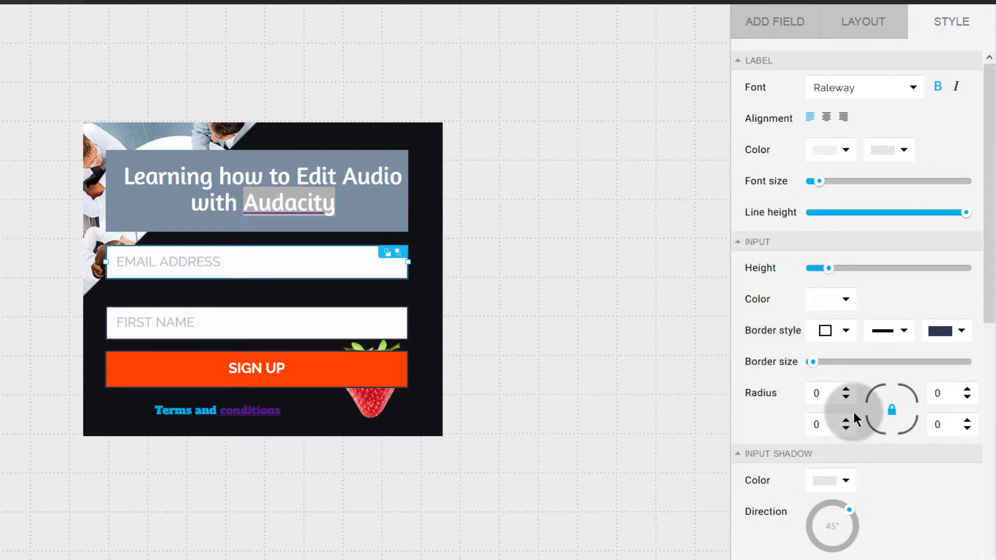
pyautogui.click(411, 350)
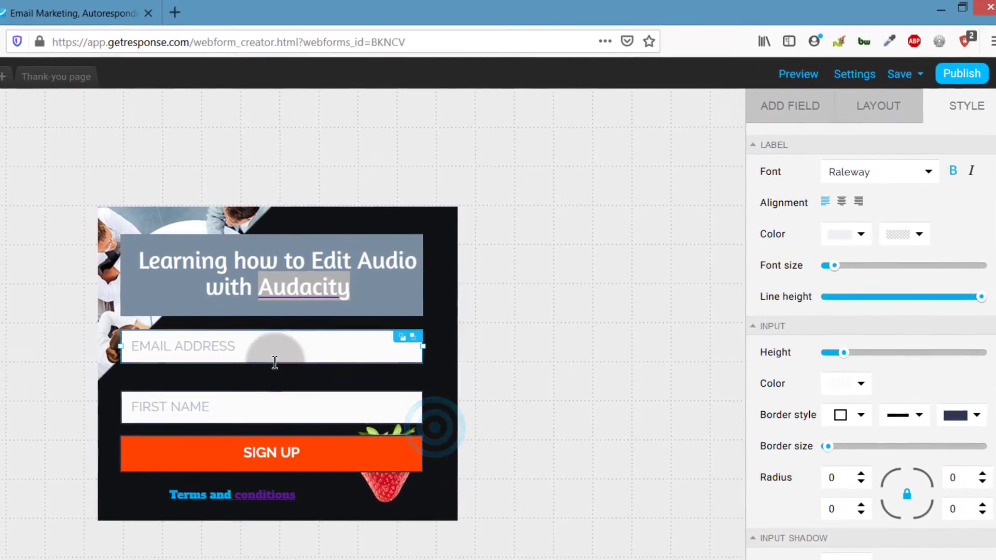
pyautogui.click(190, 261)
pyautogui.click(205, 406)
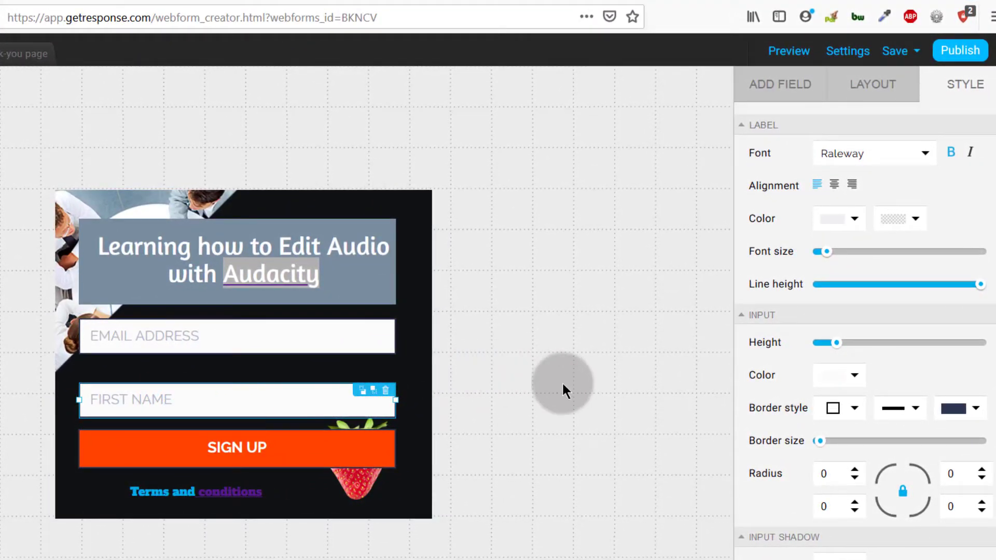
# - Open the form settings and rename the form as "Form for WOrdpRess"
pyautogui.click(850, 52)
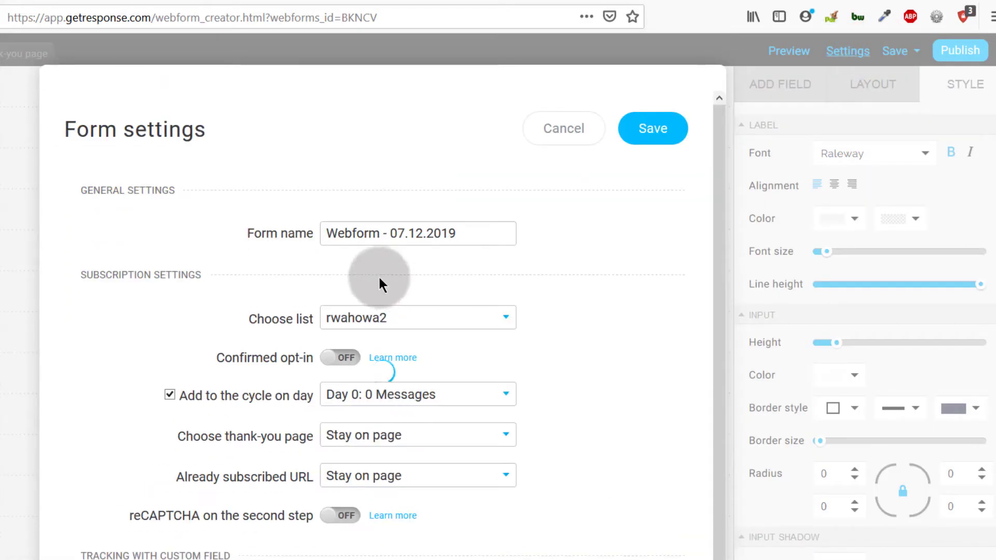
pyautogui.click(462, 235)
pyautogui.scroll(-1, 463, 234)
pyautogui.moveTo(469, 207); pyautogui.dragTo(312, 206)
pyautogui.write('Form')
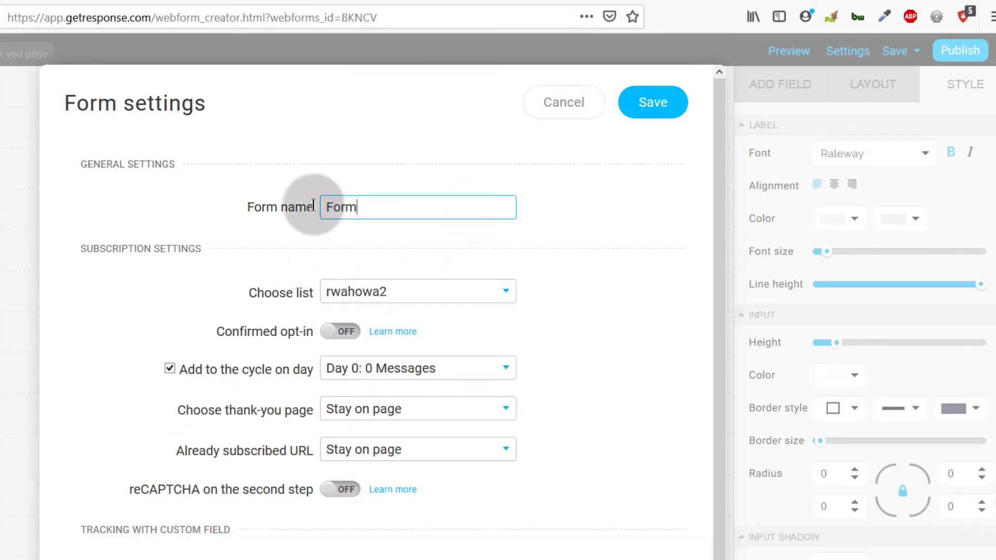
pyautogui.write(' for WOrdpRess')
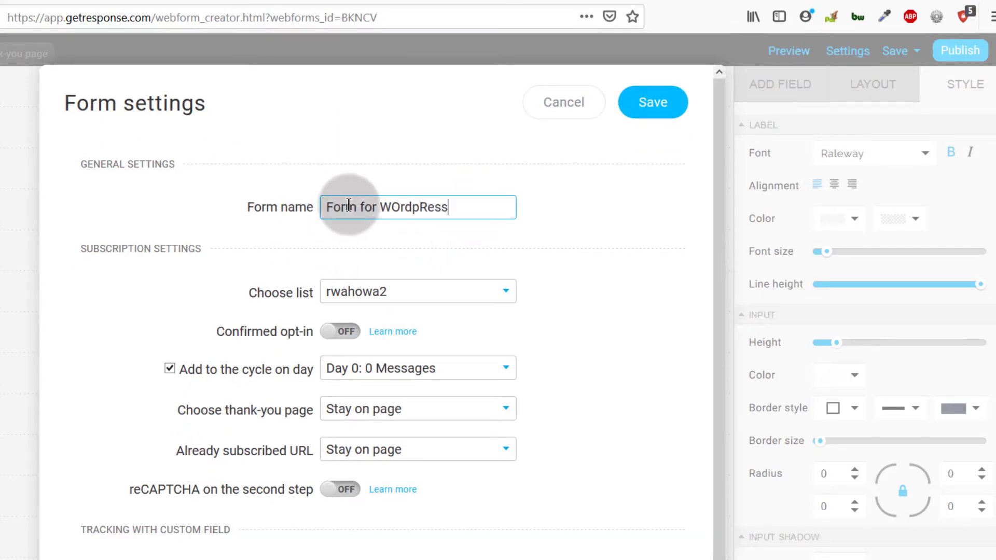
# - Assign the form to the list business2 and turn on confirmed opt-in
pyautogui.click(412, 293)
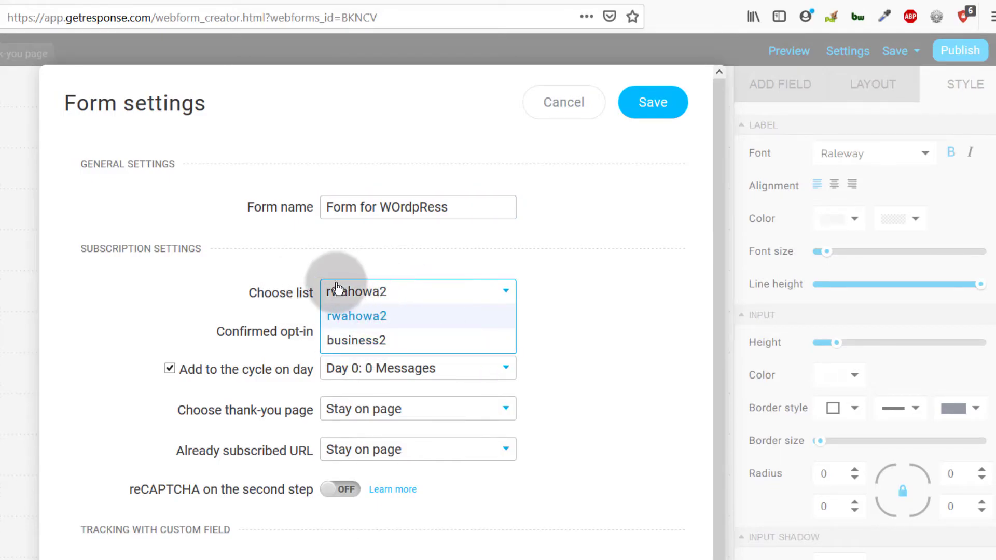
pyautogui.click(343, 339)
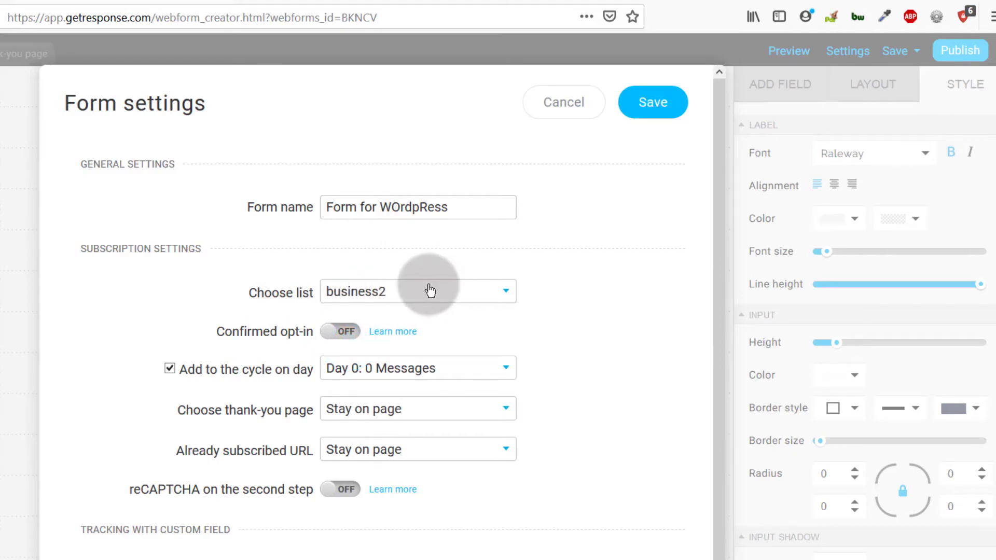
pyautogui.scroll(-2, 251, 274)
pyautogui.click(350, 265)
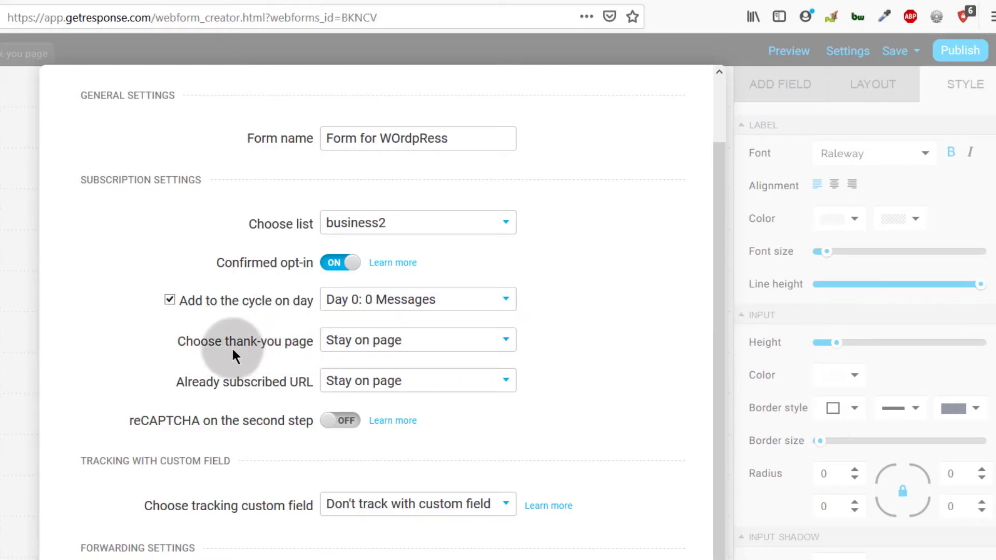
# - Set the thank-you page to Custom and paste the copied web address as its URL
pyautogui.click(438, 341)
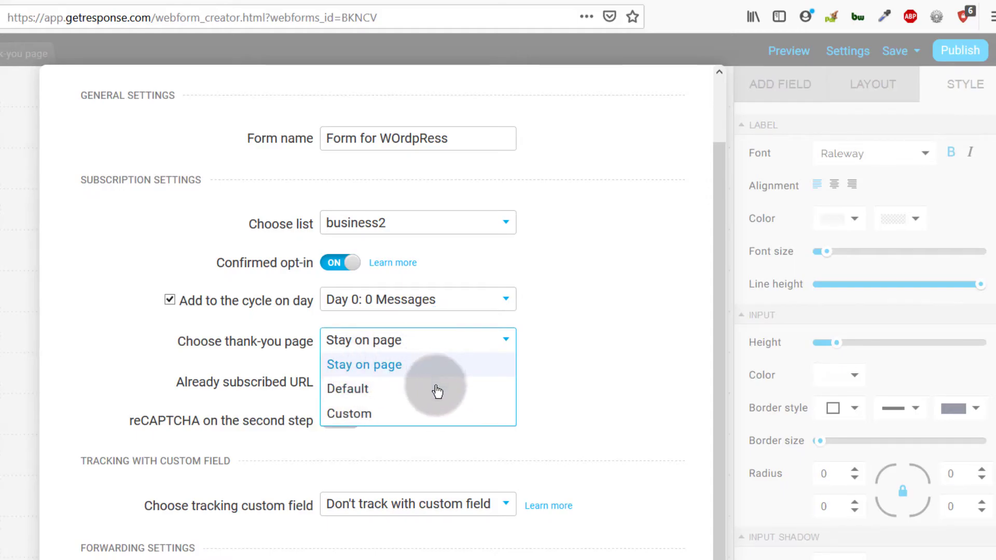
pyautogui.click(341, 414)
pyautogui.click(346, 378)
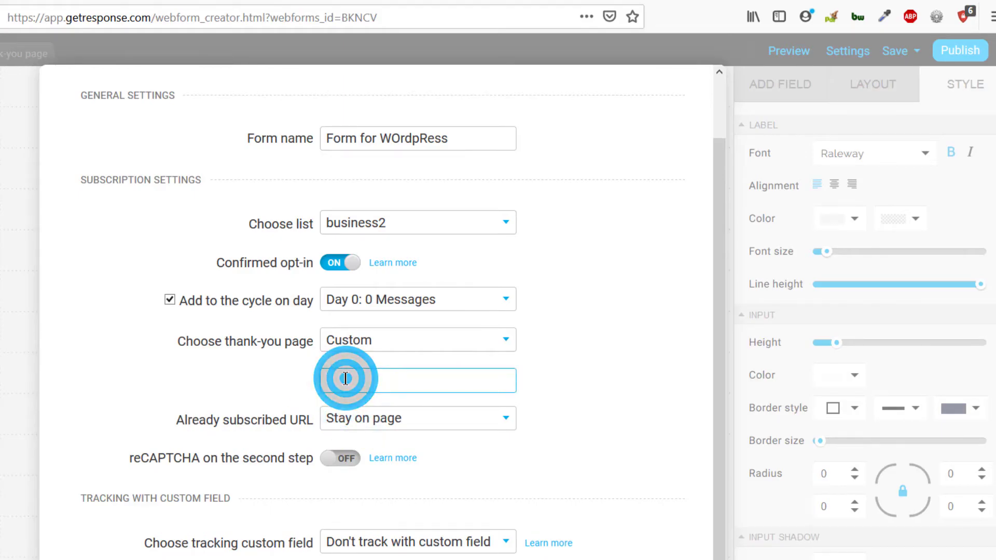
pyautogui.rightClick(345, 378)
pyautogui.click(385, 435)
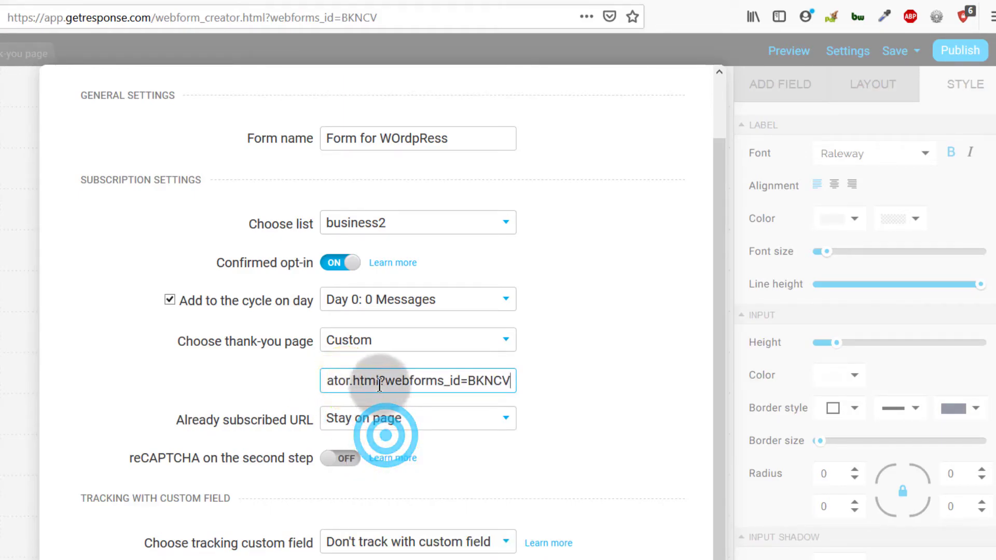
pyautogui.moveTo(379, 382); pyautogui.dragTo(636, 393)
pyautogui.press('BackSpace')
pyautogui.press('Left')
pyautogui.press('Left')
pyautogui.press('Left')
pyautogui.press('Left')
pyautogui.press('Left')
pyautogui.press('Left')
pyautogui.press('Left')
pyautogui.press('Left')
pyautogui.press('Left')
pyautogui.press('Left')
pyautogui.press('Left')
pyautogui.press('Left')
pyautogui.press('Left')
pyautogui.press('Left')
pyautogui.press('Left')
pyautogui.press('Left')
pyautogui.press('Left')
pyautogui.press('BackSpace')
pyautogui.press('BackSpace')
pyautogui.press('BackSpace')
pyautogui.press('BackSpace')
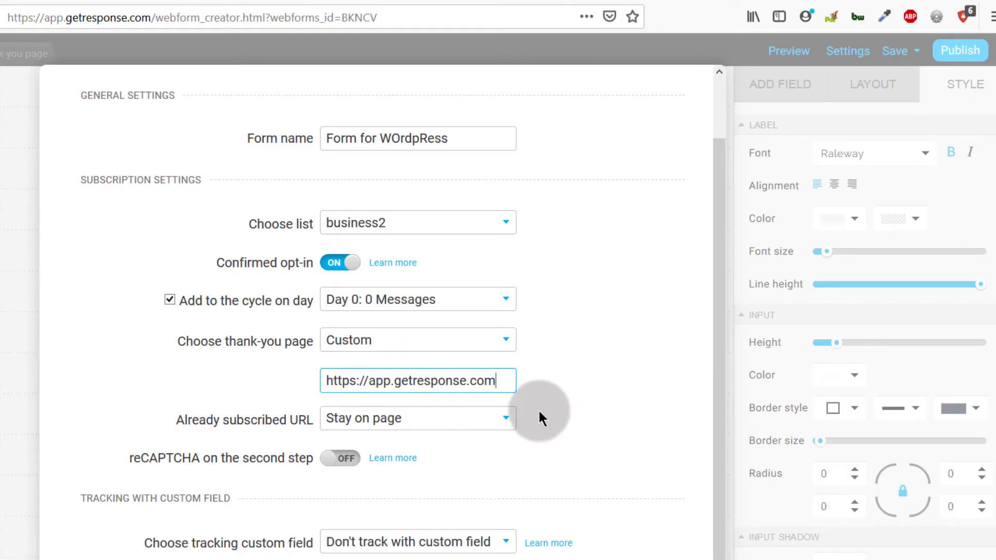
# - Highlight the custom thank-you URL, then return the thank-you page option to Stay on page
pyautogui.click(323, 381)
pyautogui.moveTo(323, 381); pyautogui.dragTo(519, 380)
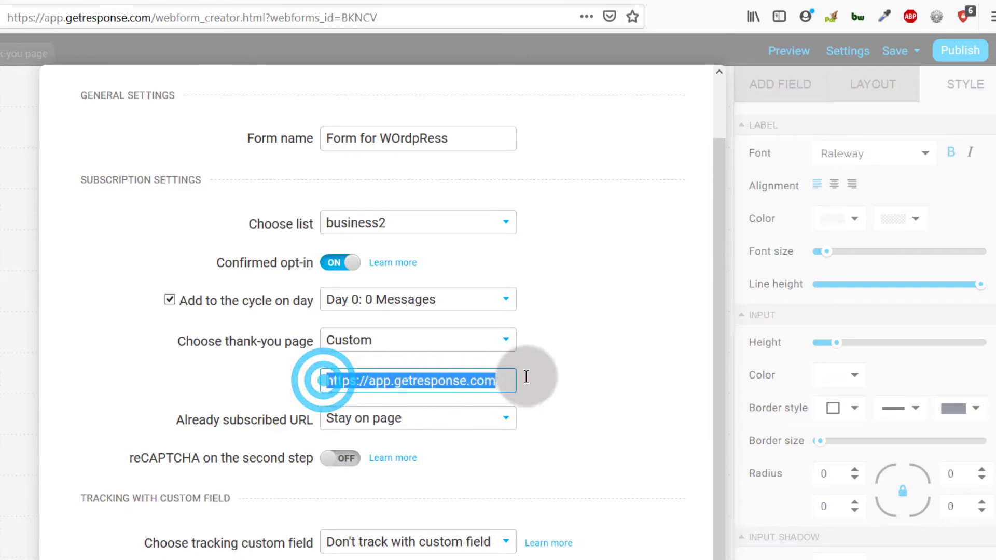
pyautogui.click(386, 380)
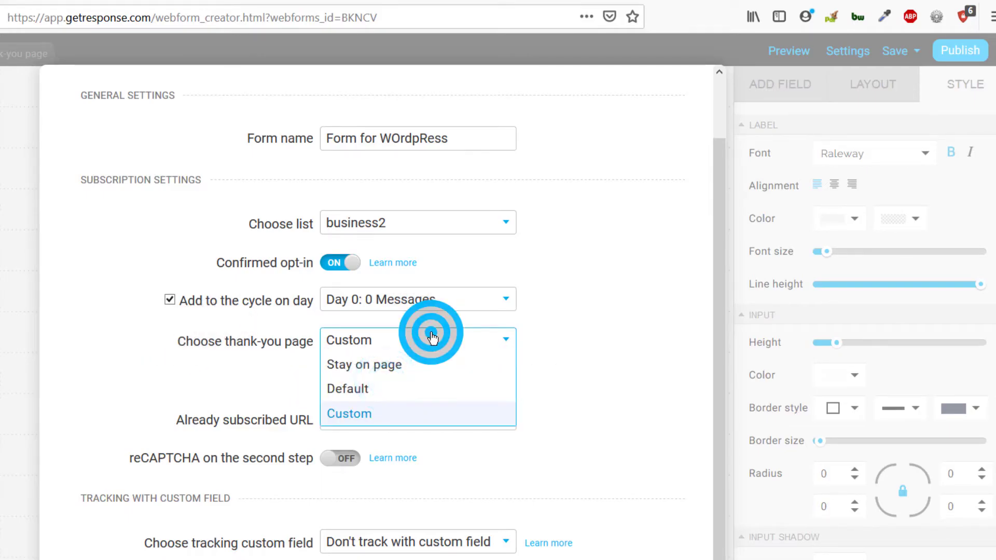
pyautogui.click(366, 364)
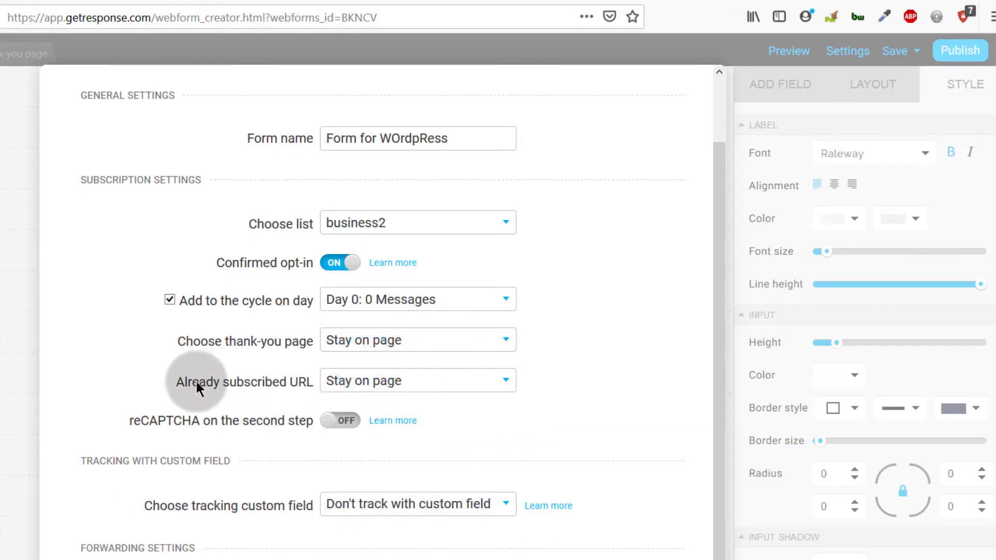
pyautogui.click(365, 381)
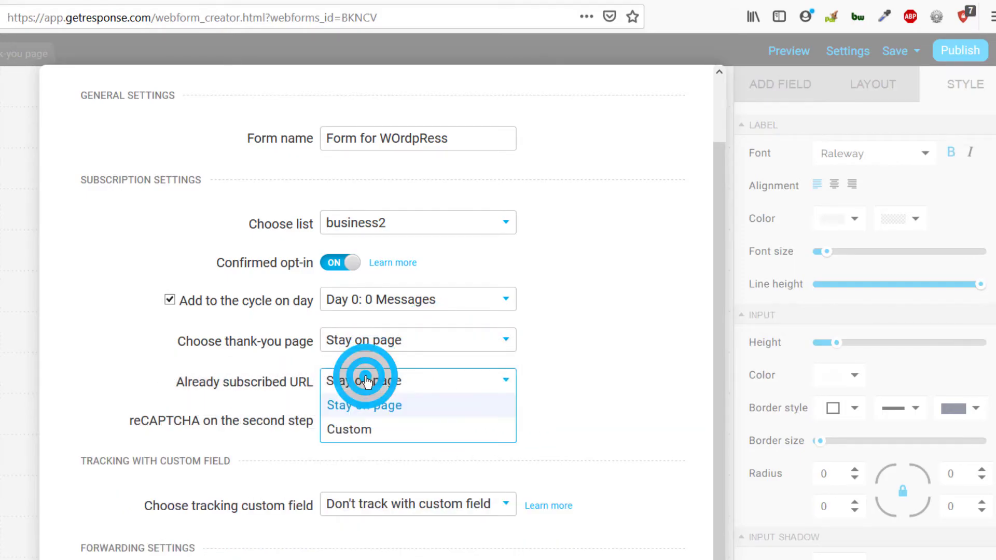
pyautogui.click(359, 430)
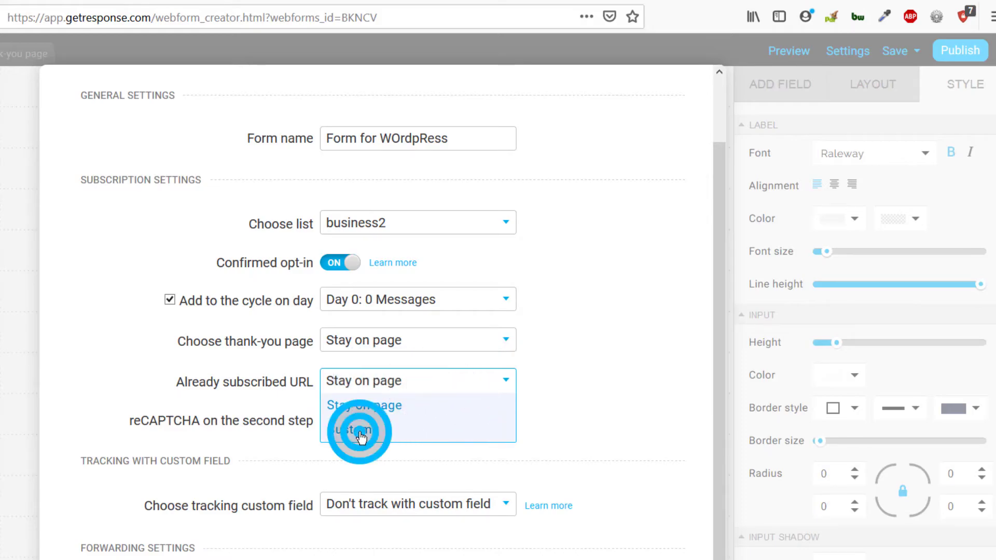
pyautogui.click(342, 420)
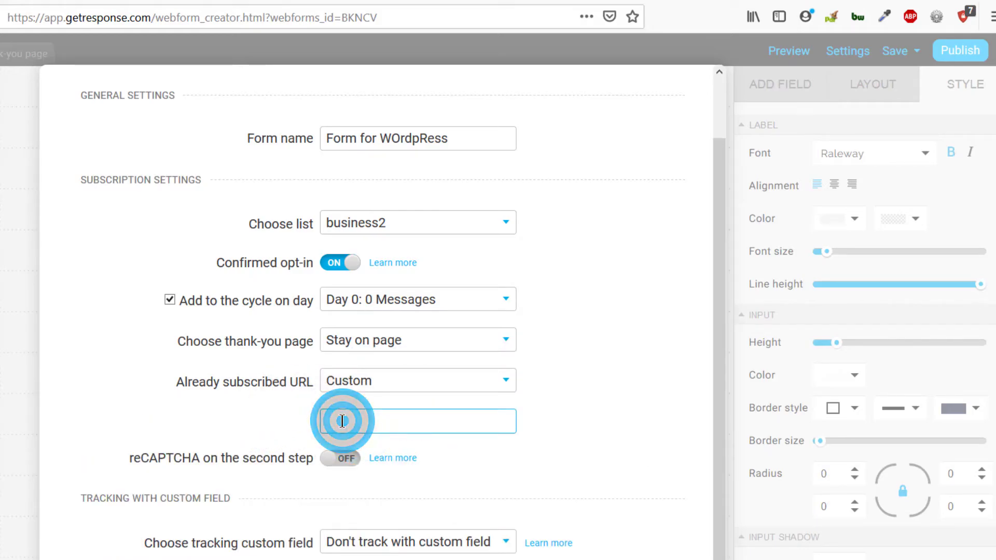
pyautogui.click(374, 382)
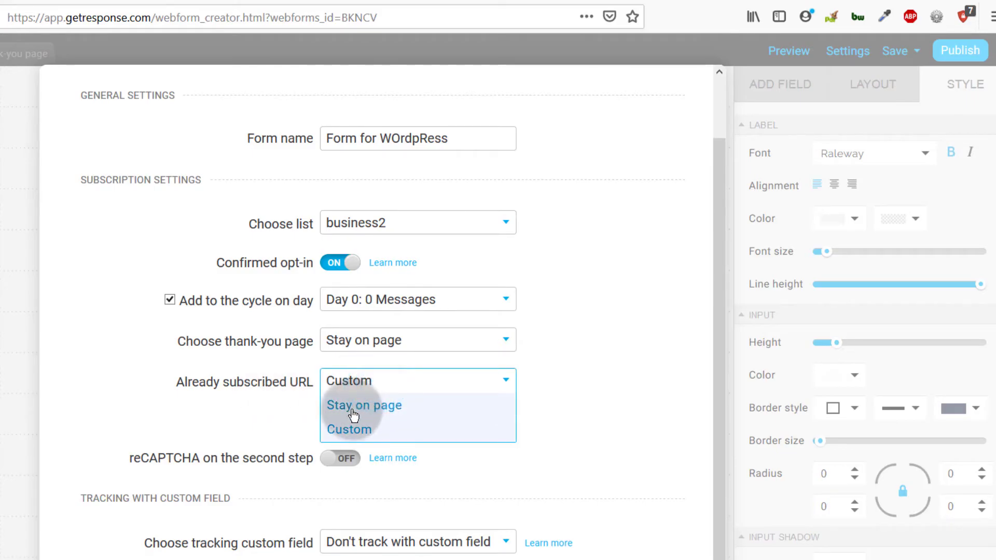
pyautogui.click(362, 412)
# - Set the already subscribed URL to Custom and paste the copied web address as its URL
pyautogui.click(358, 381)
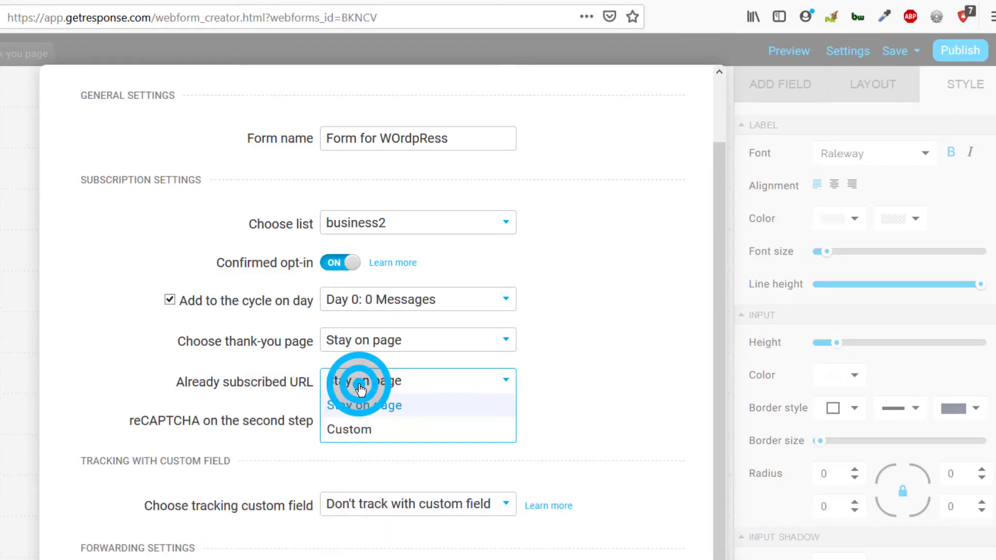
pyautogui.click(343, 431)
pyautogui.click(332, 419)
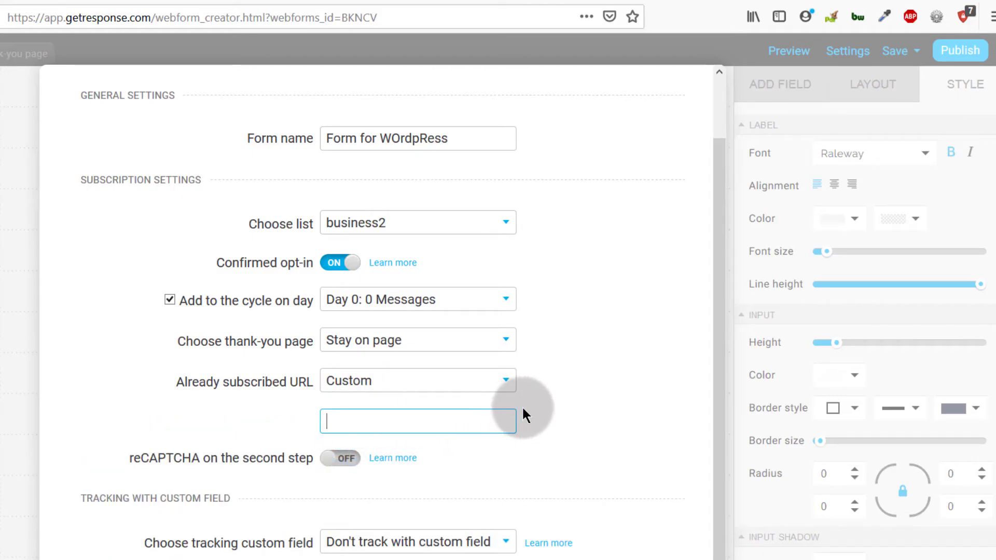
pyautogui.rightClick(329, 421)
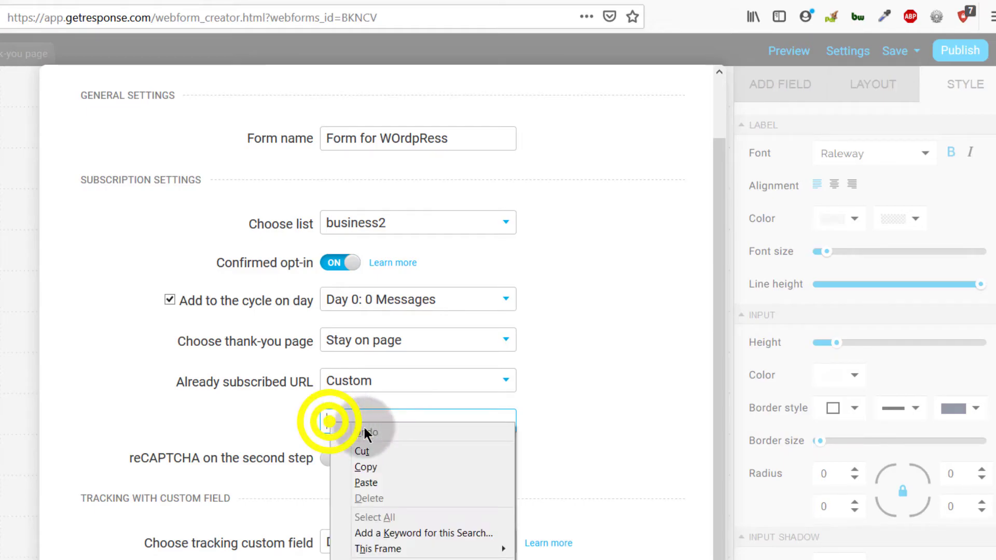
pyautogui.click(381, 481)
pyautogui.scroll(-1, 363, 451)
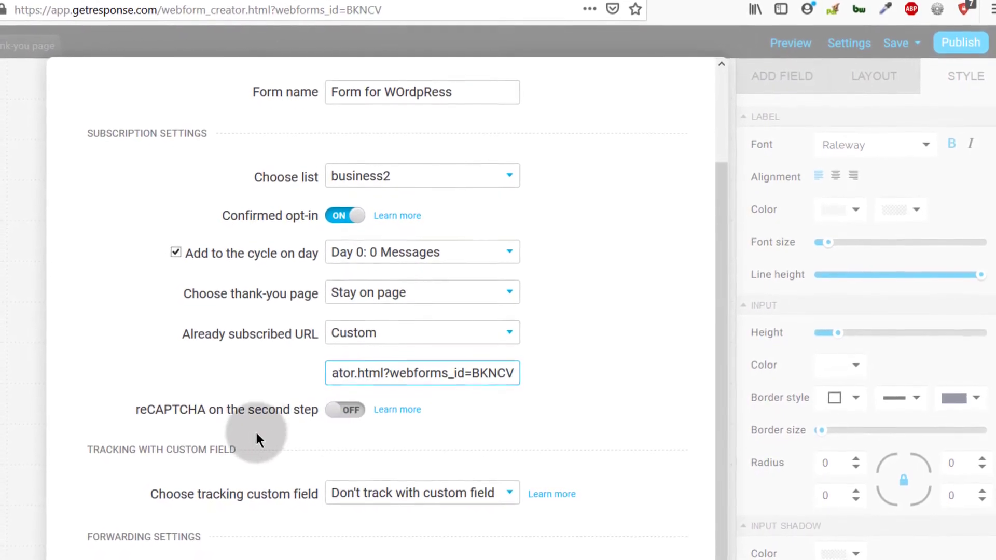
pyautogui.click(193, 482)
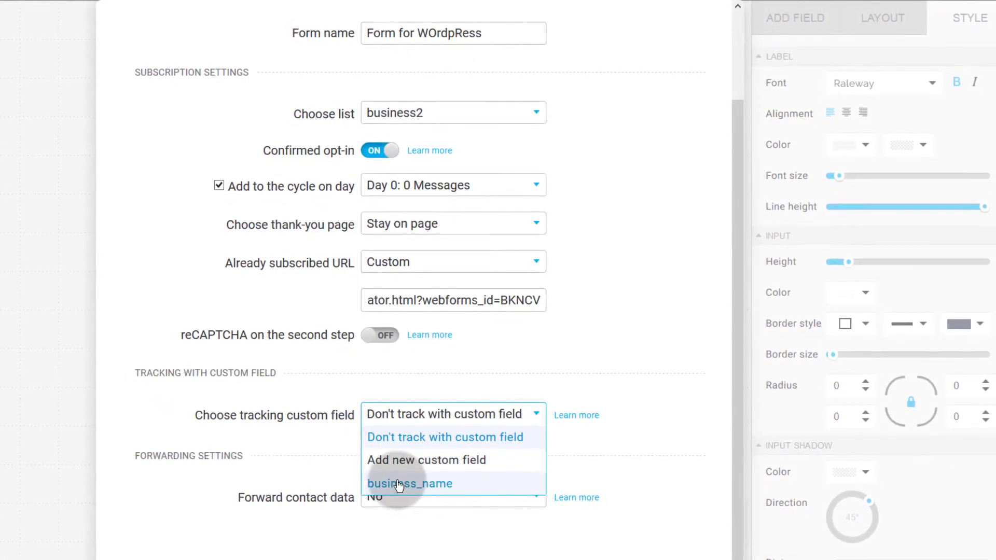
pyautogui.click(403, 484)
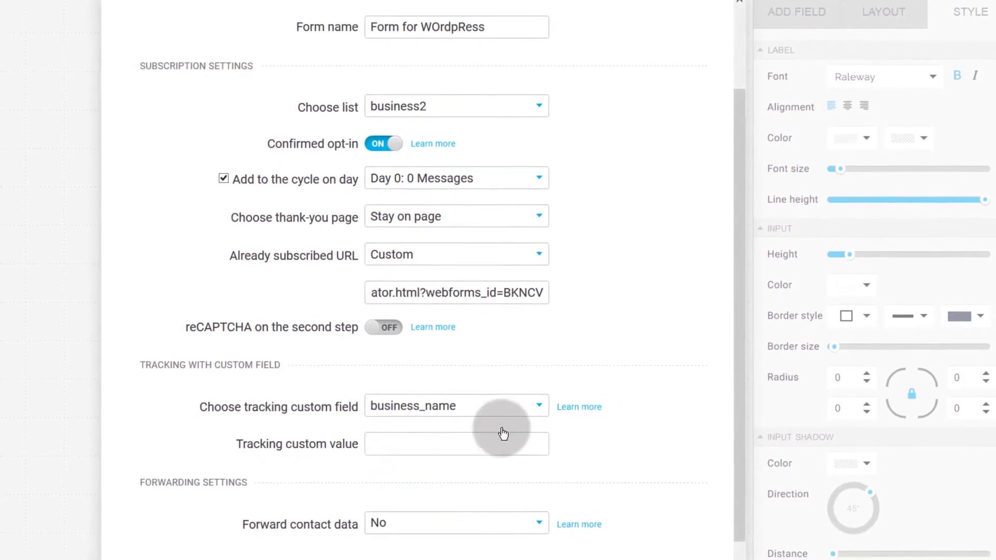
pyautogui.click(382, 444)
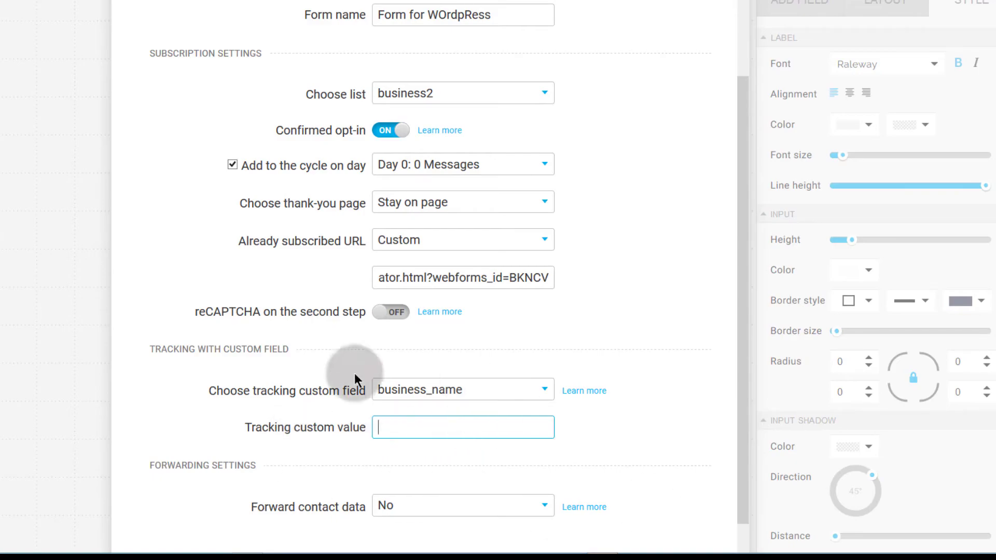
pyautogui.click(423, 390)
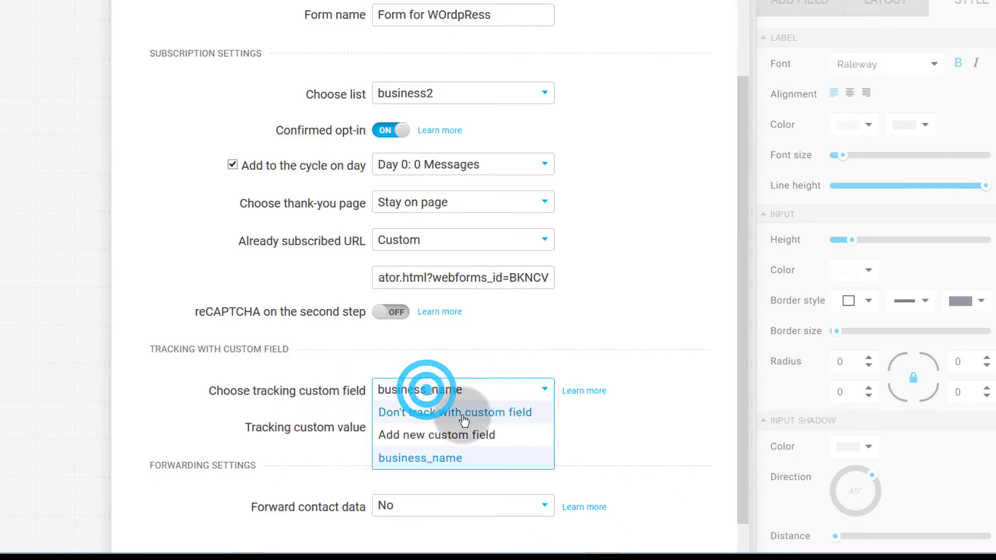
pyautogui.click(440, 413)
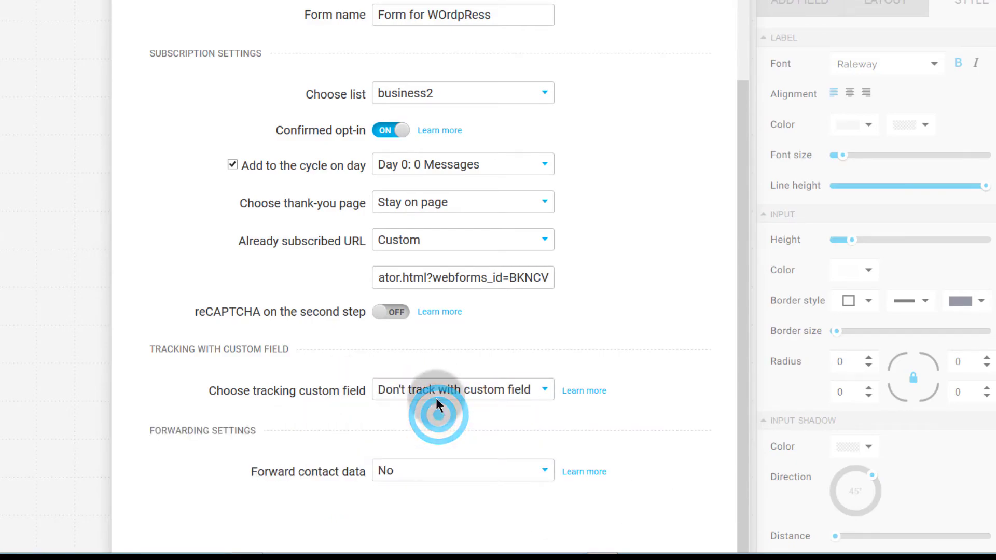
# - Track signups with the business_name custom field using the value forWordpress, and save the form settings
pyautogui.click(435, 396)
pyautogui.click(412, 461)
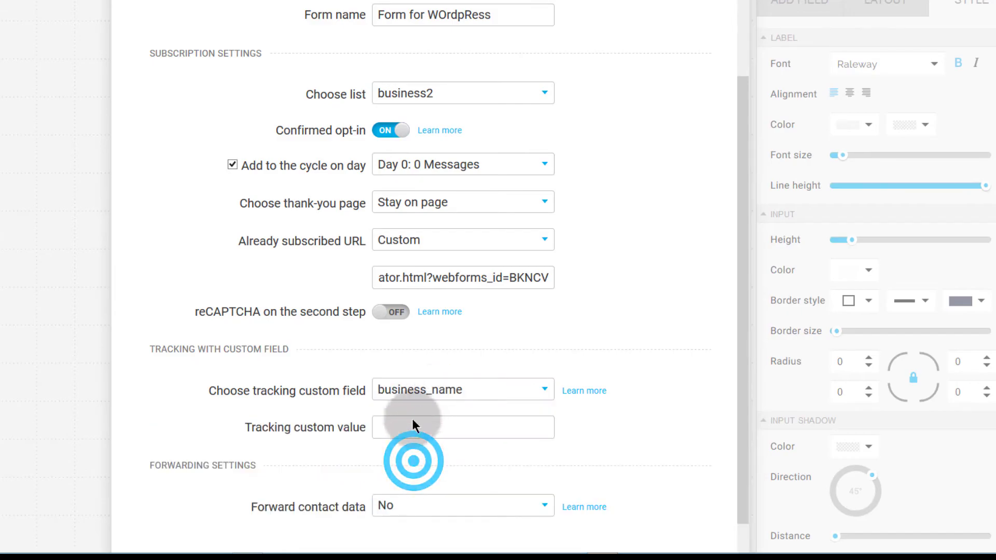
pyautogui.click(384, 430)
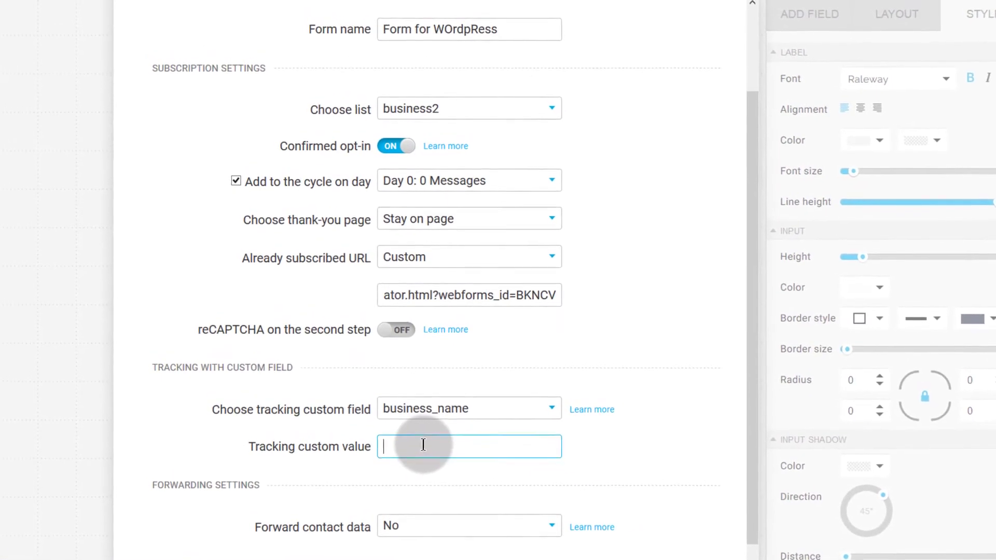
pyautogui.click(398, 445)
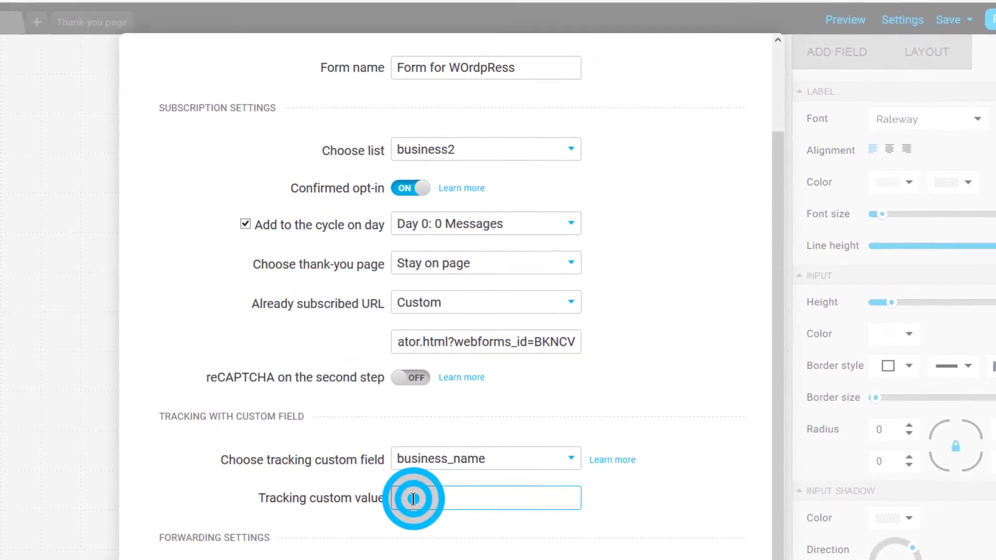
pyautogui.write('forWordpre')
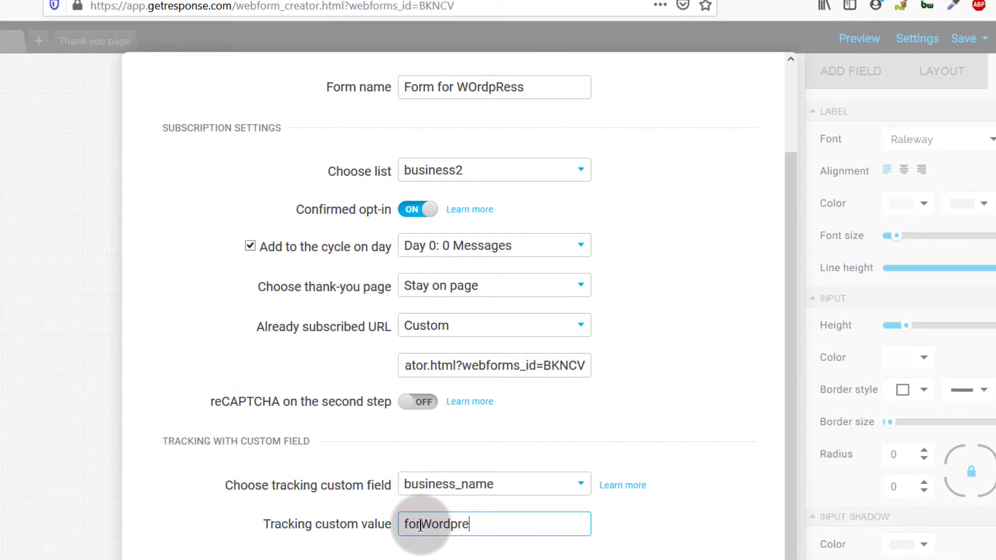
pyautogui.scroll(-1, 499, 533)
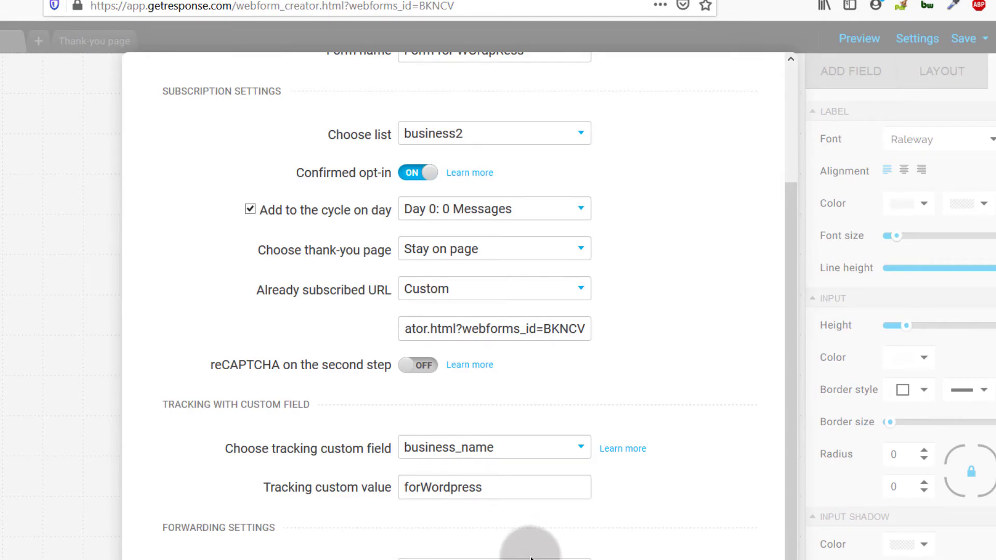
pyautogui.scroll(3, 527, 550)
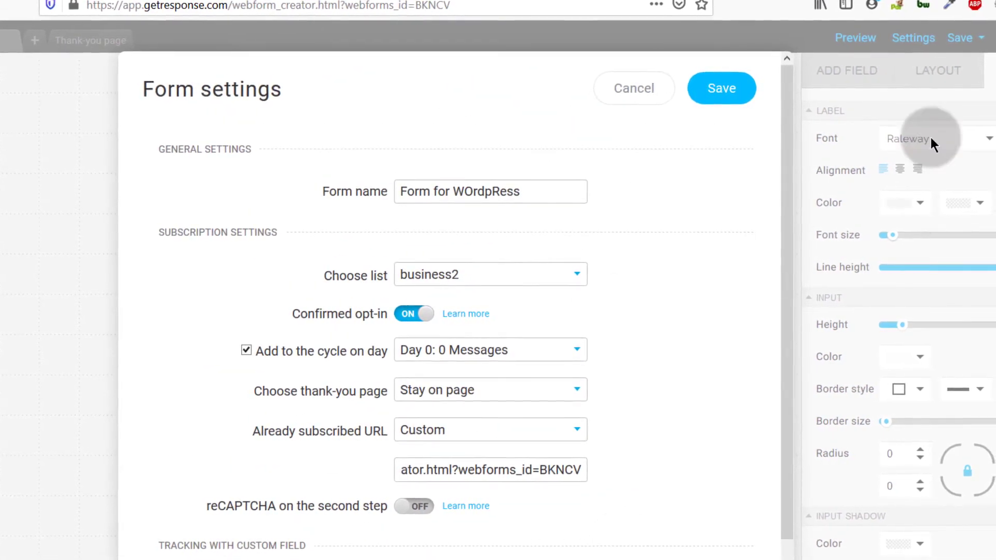
pyautogui.click(722, 90)
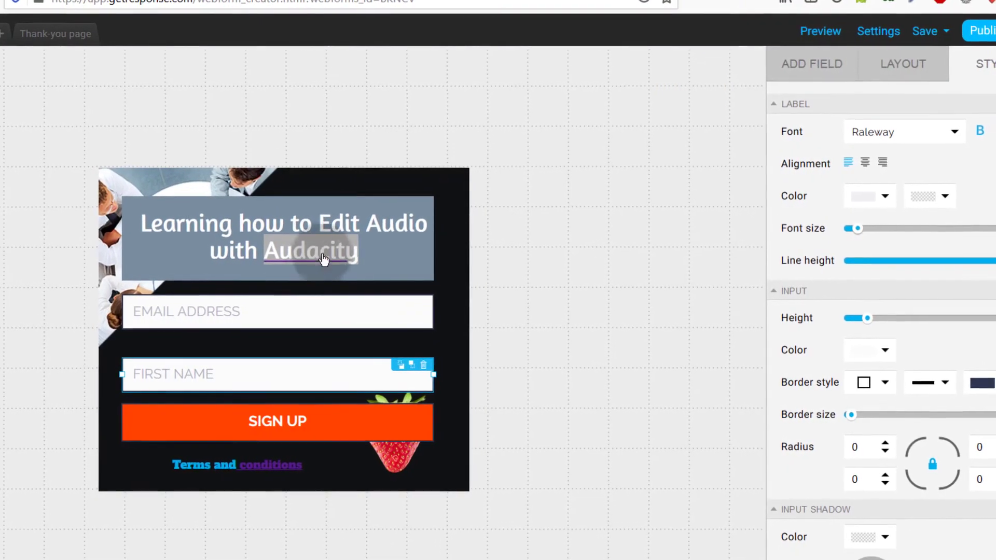
# - Select the heading text about learning to edit audio with Audacity and publish the form
pyautogui.click(319, 265)
pyautogui.click(452, 282)
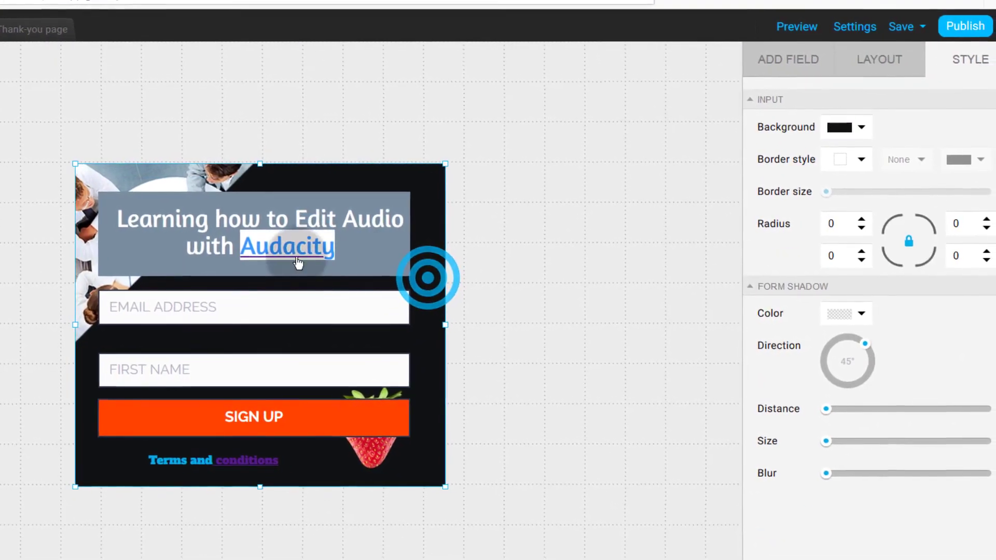
pyautogui.click(147, 239)
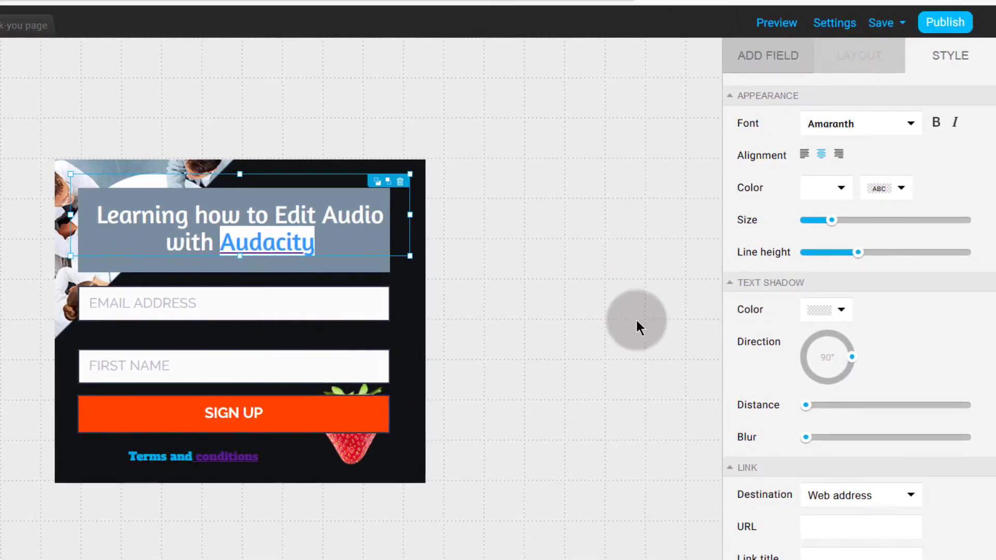
pyautogui.click(945, 23)
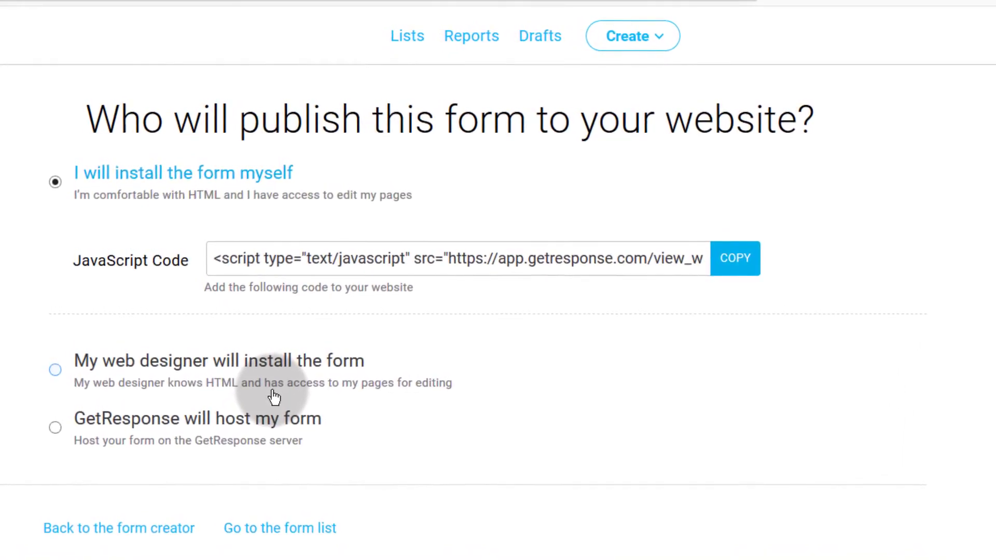
# - Copy the form's complete JavaScript code into a blank Notepad document, check its beginning, and return to the publishing page
pyautogui.moveTo(222, 261); pyautogui.dragTo(765, 268)
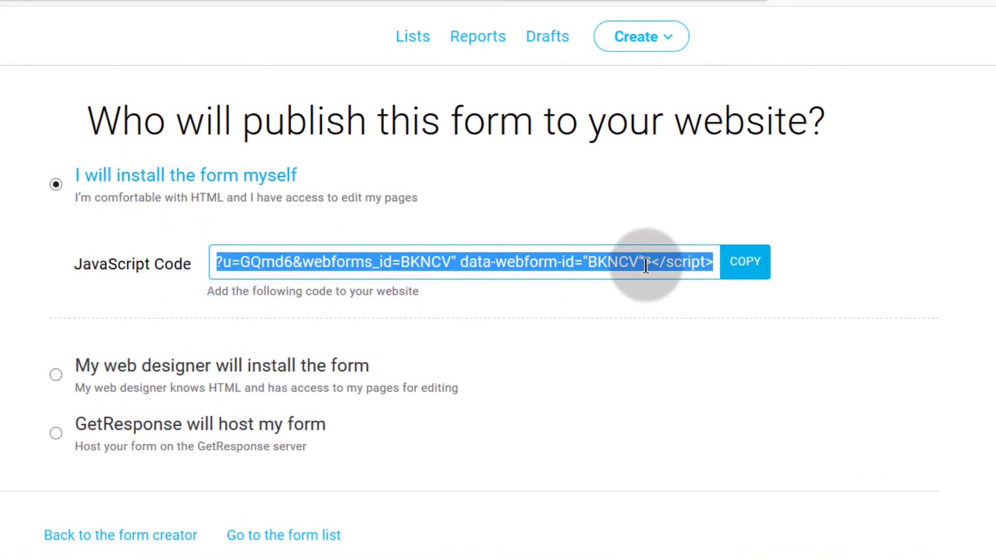
pyautogui.rightClick(624, 263)
pyautogui.click(659, 317)
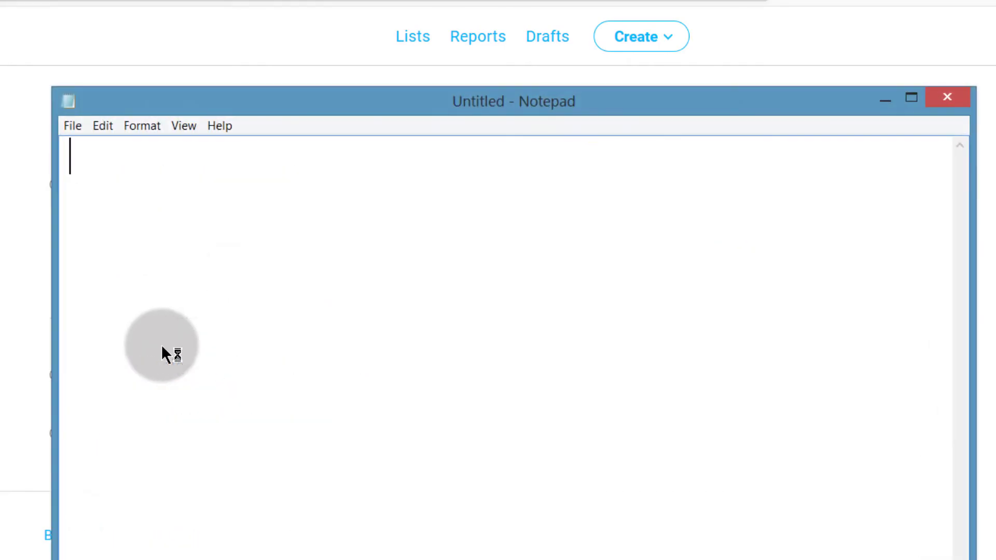
pyautogui.rightClick(126, 237)
pyautogui.click(204, 313)
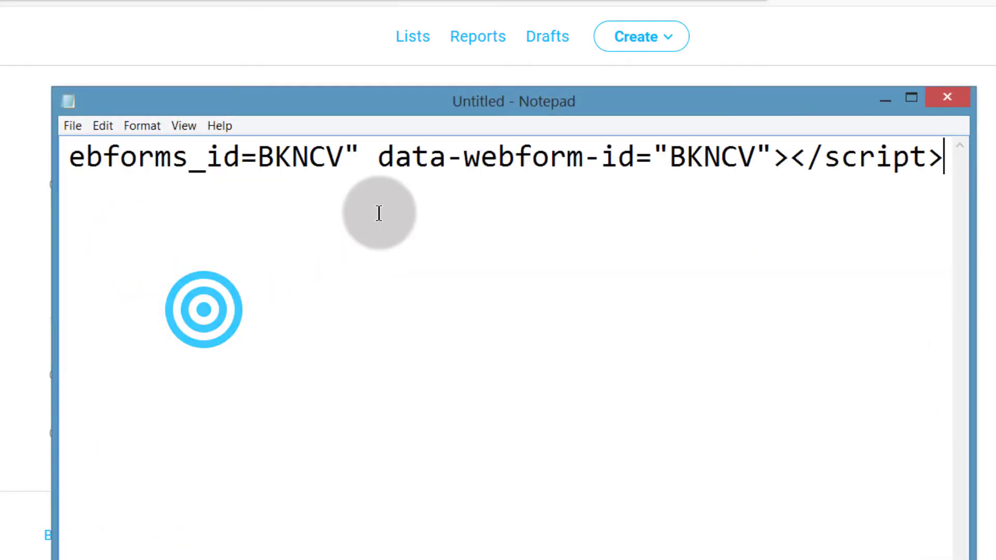
pyautogui.press('Home')
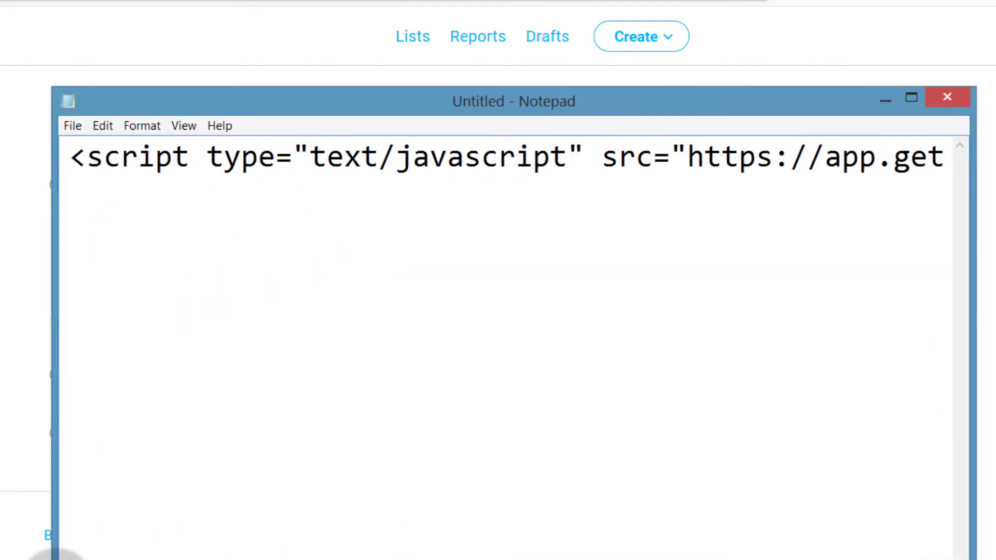
pyautogui.click(56, 557)
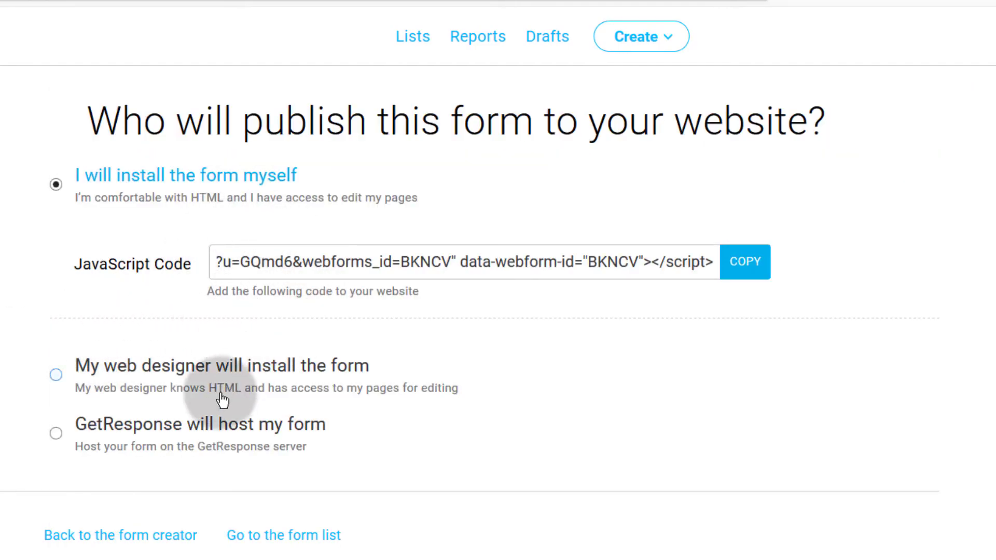
# - Switch to having the web designer install the form and examine the email address and message fields it offers
pyautogui.click(57, 374)
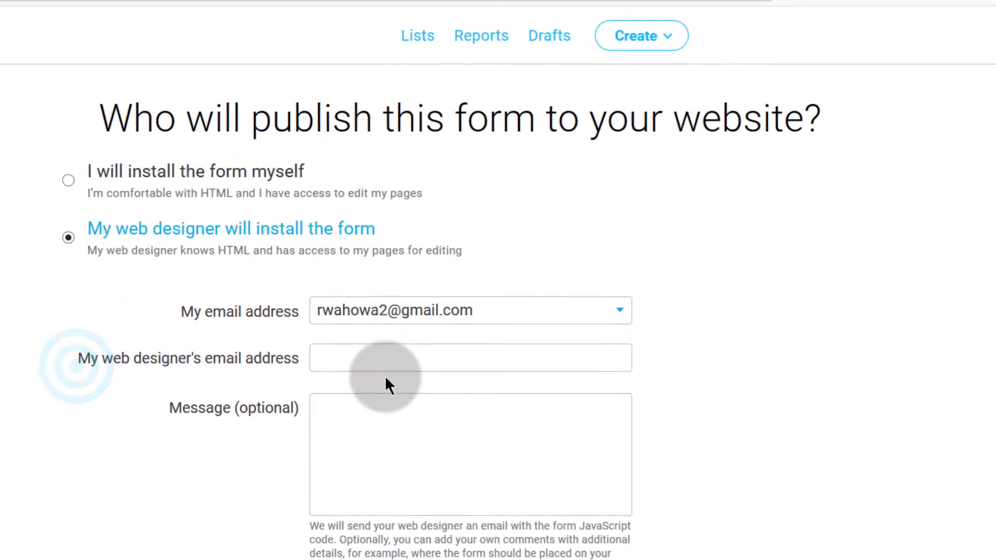
pyautogui.click(325, 364)
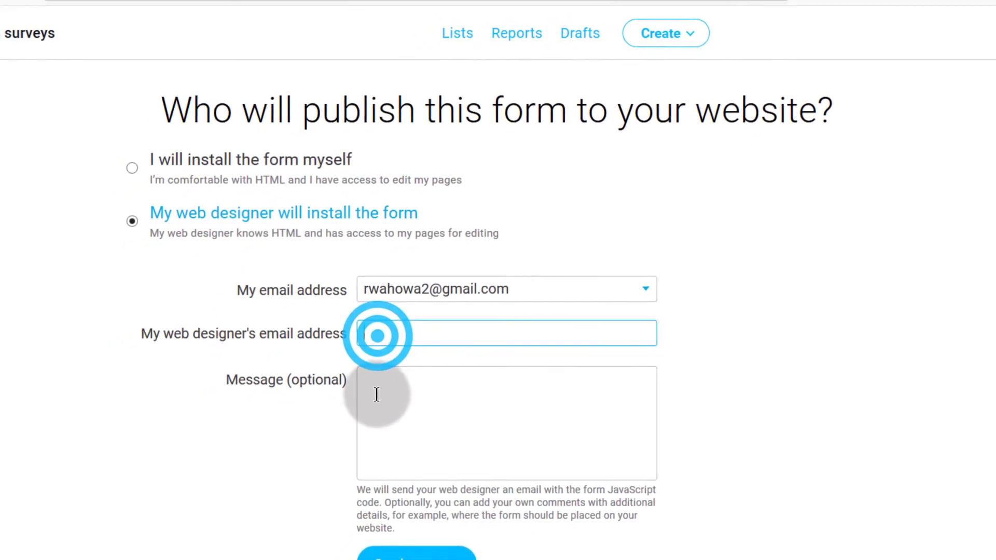
pyautogui.click(417, 374)
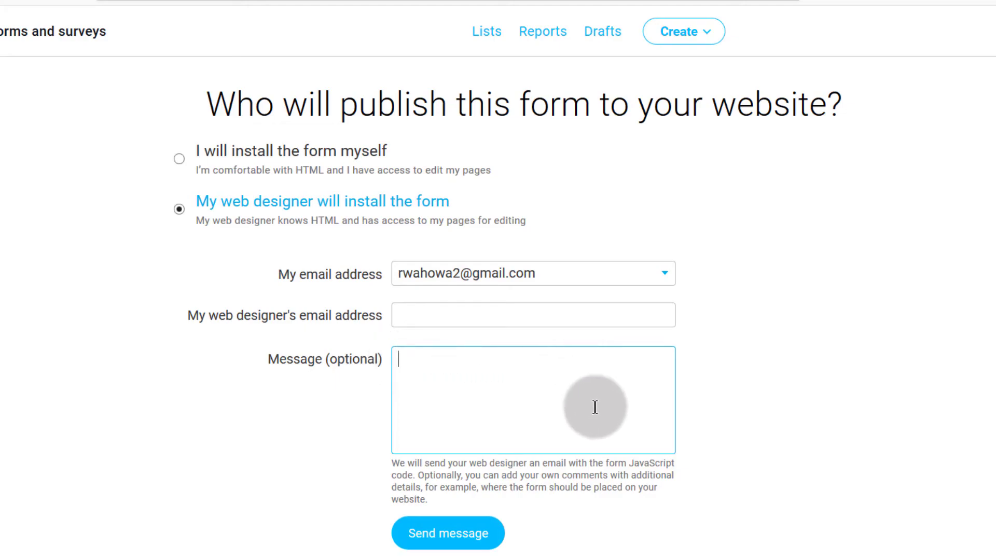
pyautogui.scroll(-3, 571, 503)
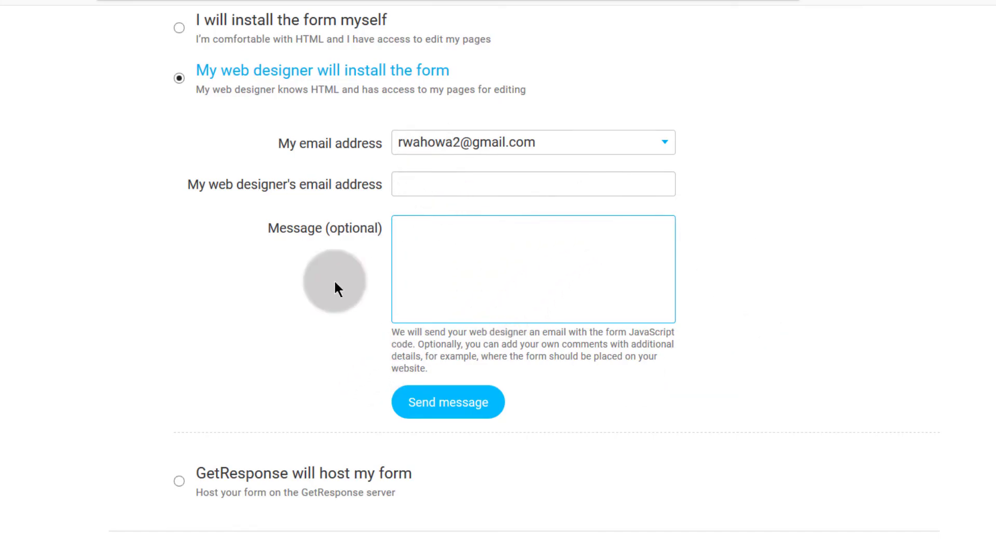
pyautogui.scroll(3, 222, 196)
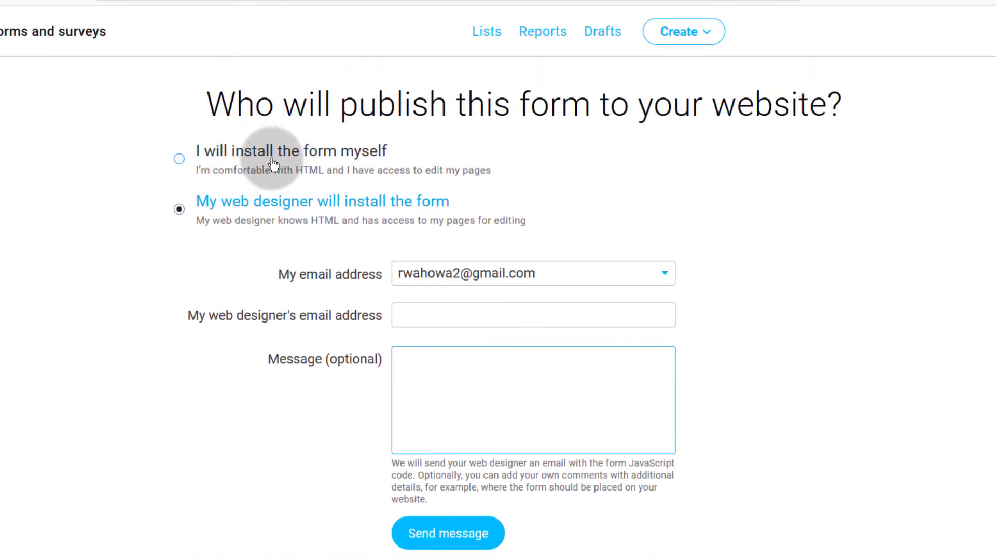
pyautogui.scroll(-3, 219, 422)
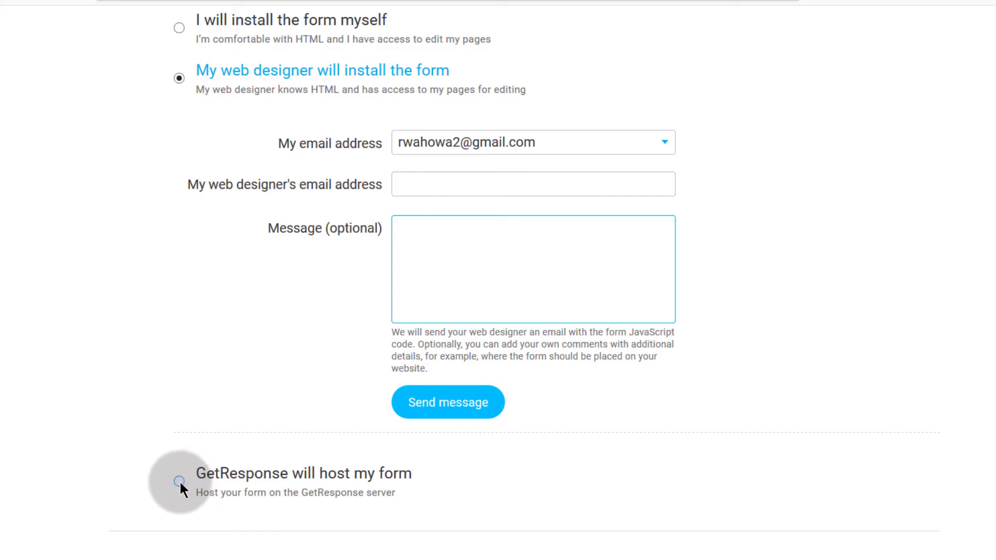
# - Switch to having GetResponse host the form and copy the complete form link
pyautogui.click(179, 482)
pyautogui.click(219, 252)
pyautogui.doubleClick(438, 316)
pyautogui.click(439, 316)
pyautogui.rightClick(438, 316)
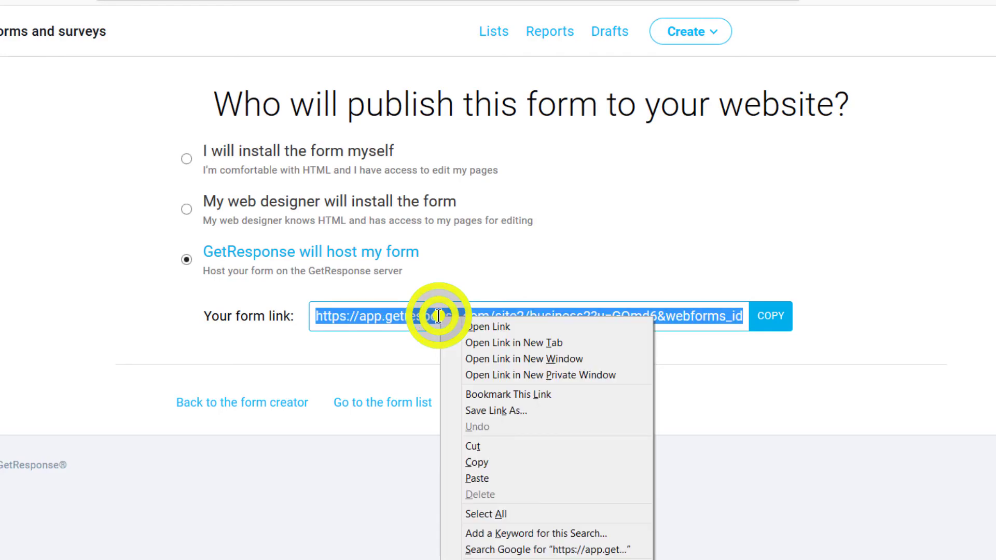
pyautogui.click(476, 462)
# - Open the copied form link in a new browser tab, view the hosted signup form, and close that tab
pyautogui.click(260, 0)
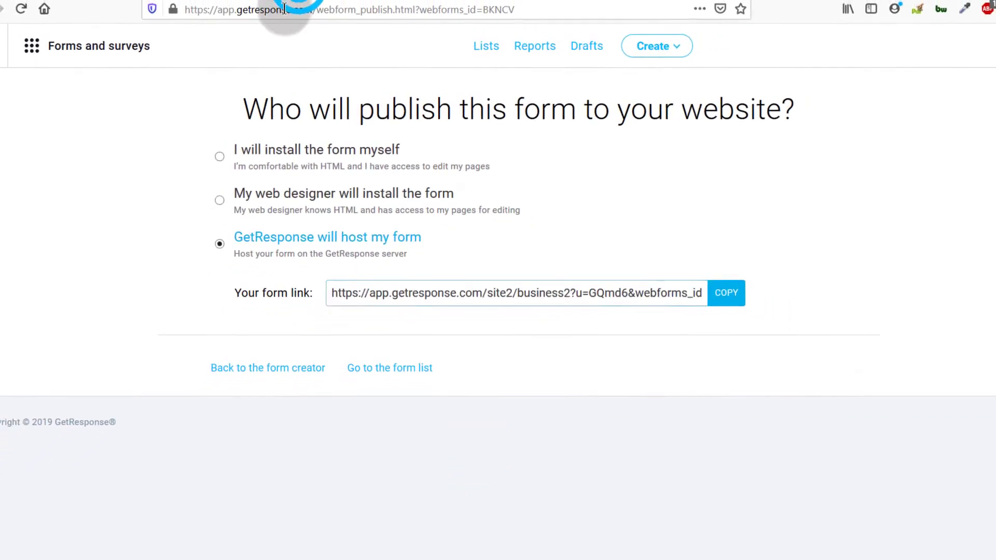
pyautogui.rightClick(285, 10)
pyautogui.click(336, 79)
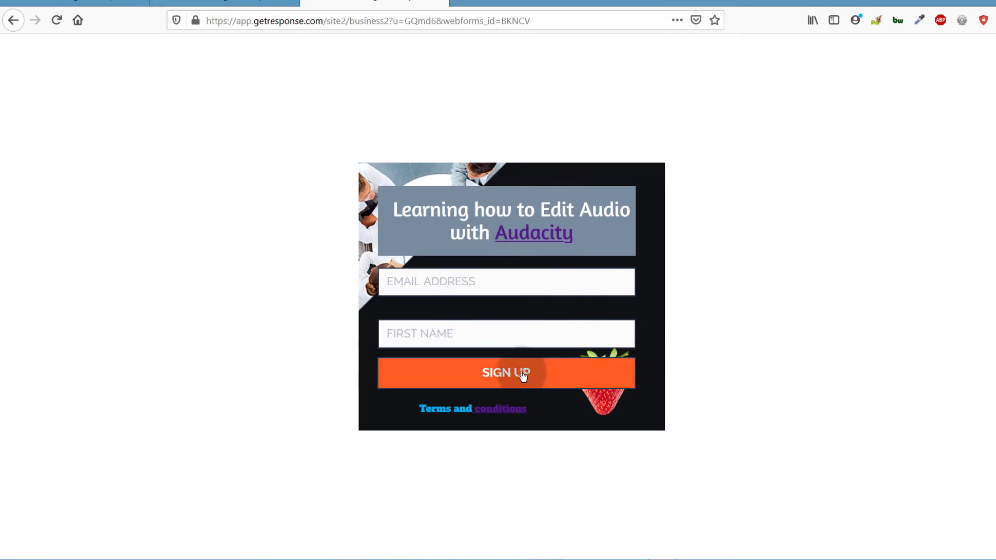
pyautogui.middleClick(429, 7)
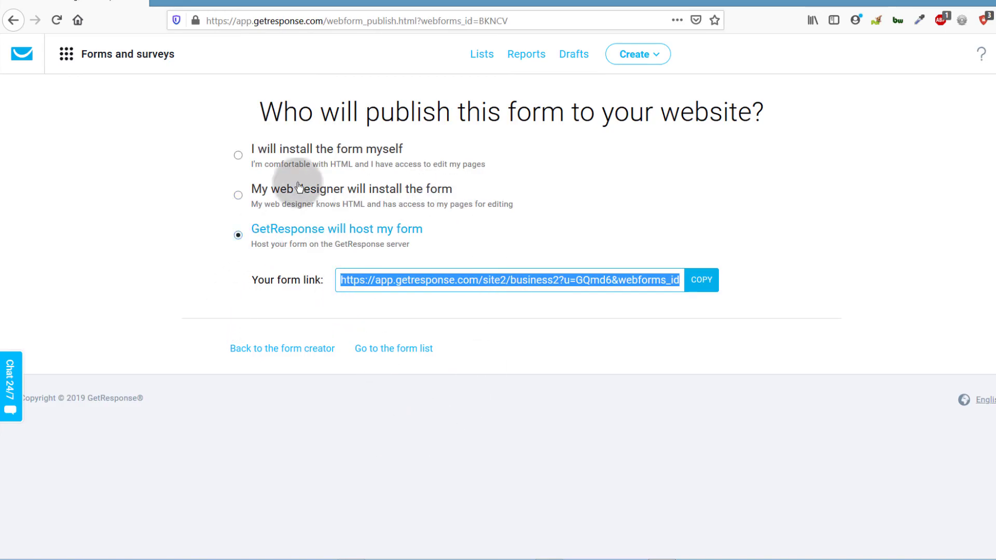
# - Switch back to installing the form yourself and copy its complete JavaScript code
pyautogui.click(244, 151)
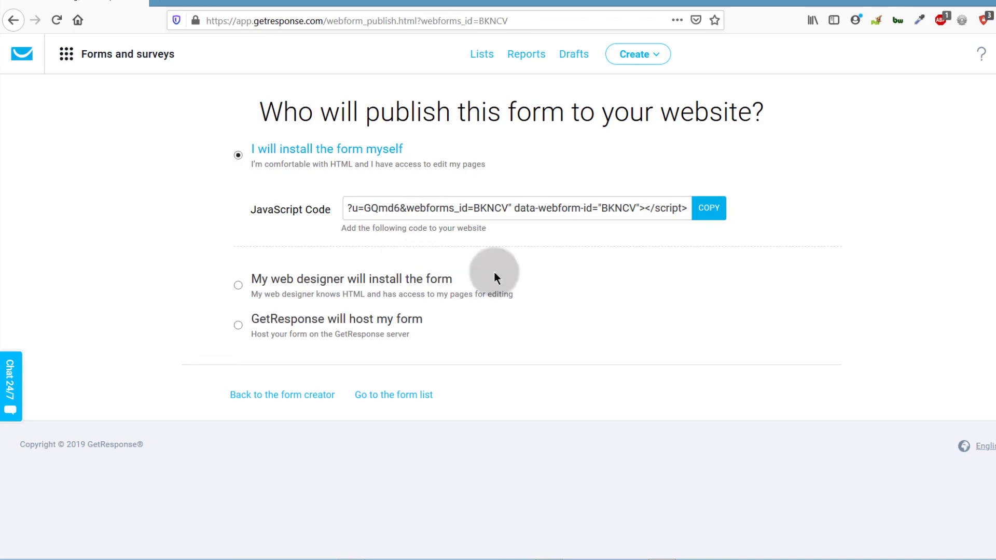
pyautogui.click(707, 210)
pyautogui.rightClick(385, 210)
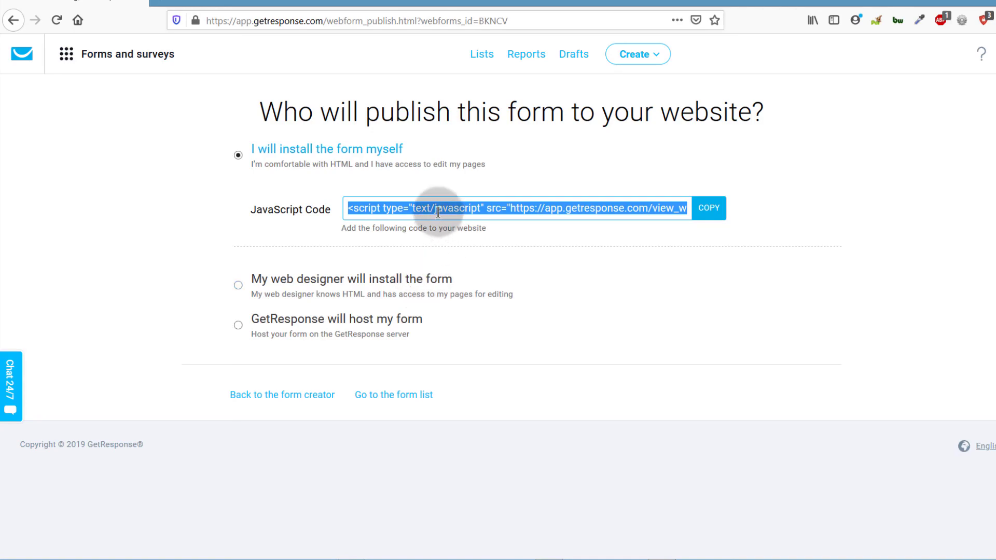
pyautogui.moveTo(196, 548)
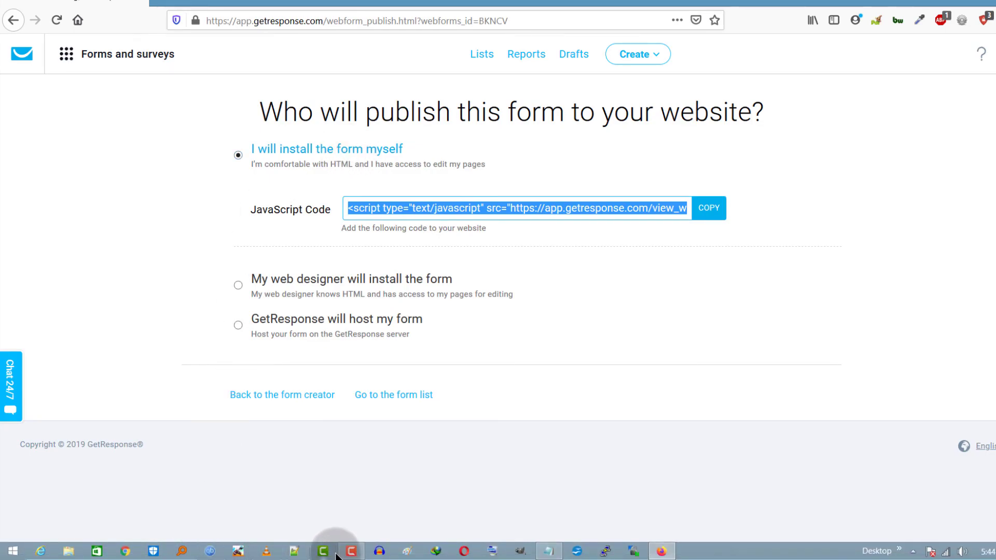